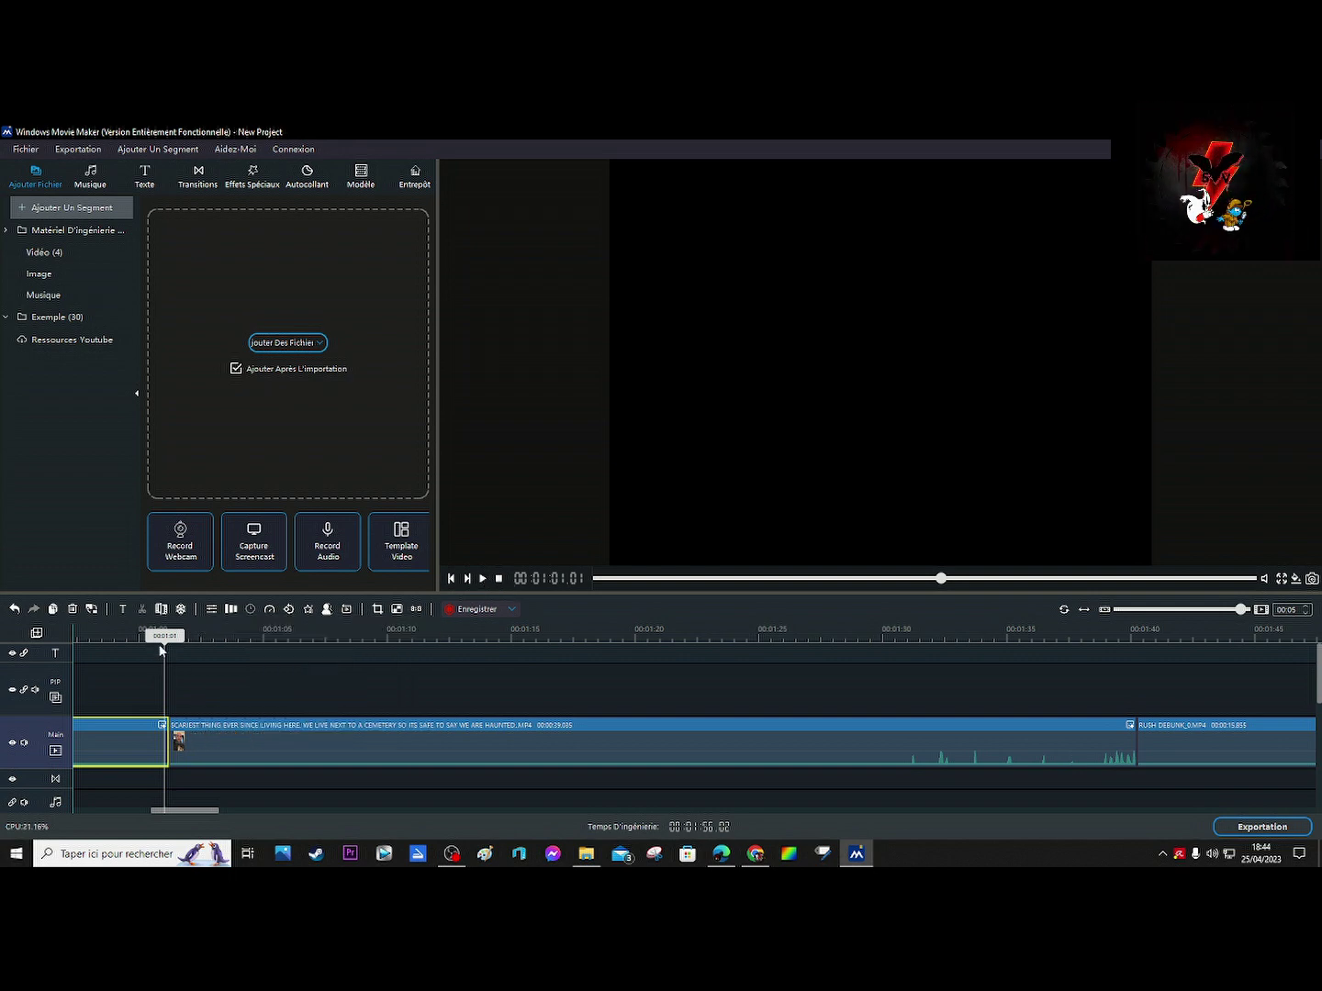
Step: Play back the SCARIEST THING clip from its start on the timeline, then continue the playback from about 00:01:16
left_click_drag(165, 640, 169, 642)
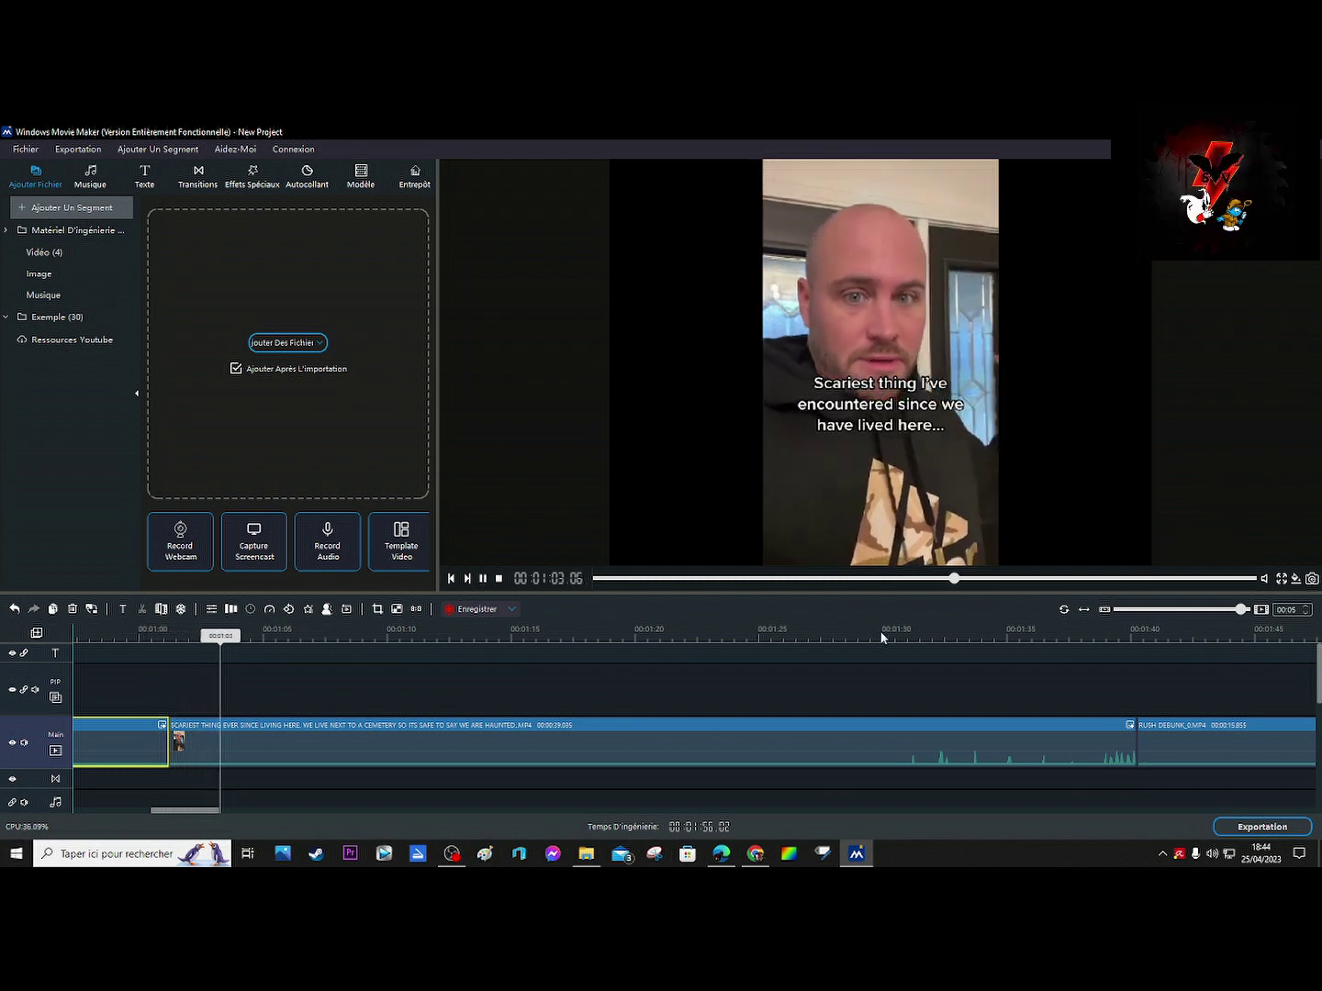
left_click(1265, 579)
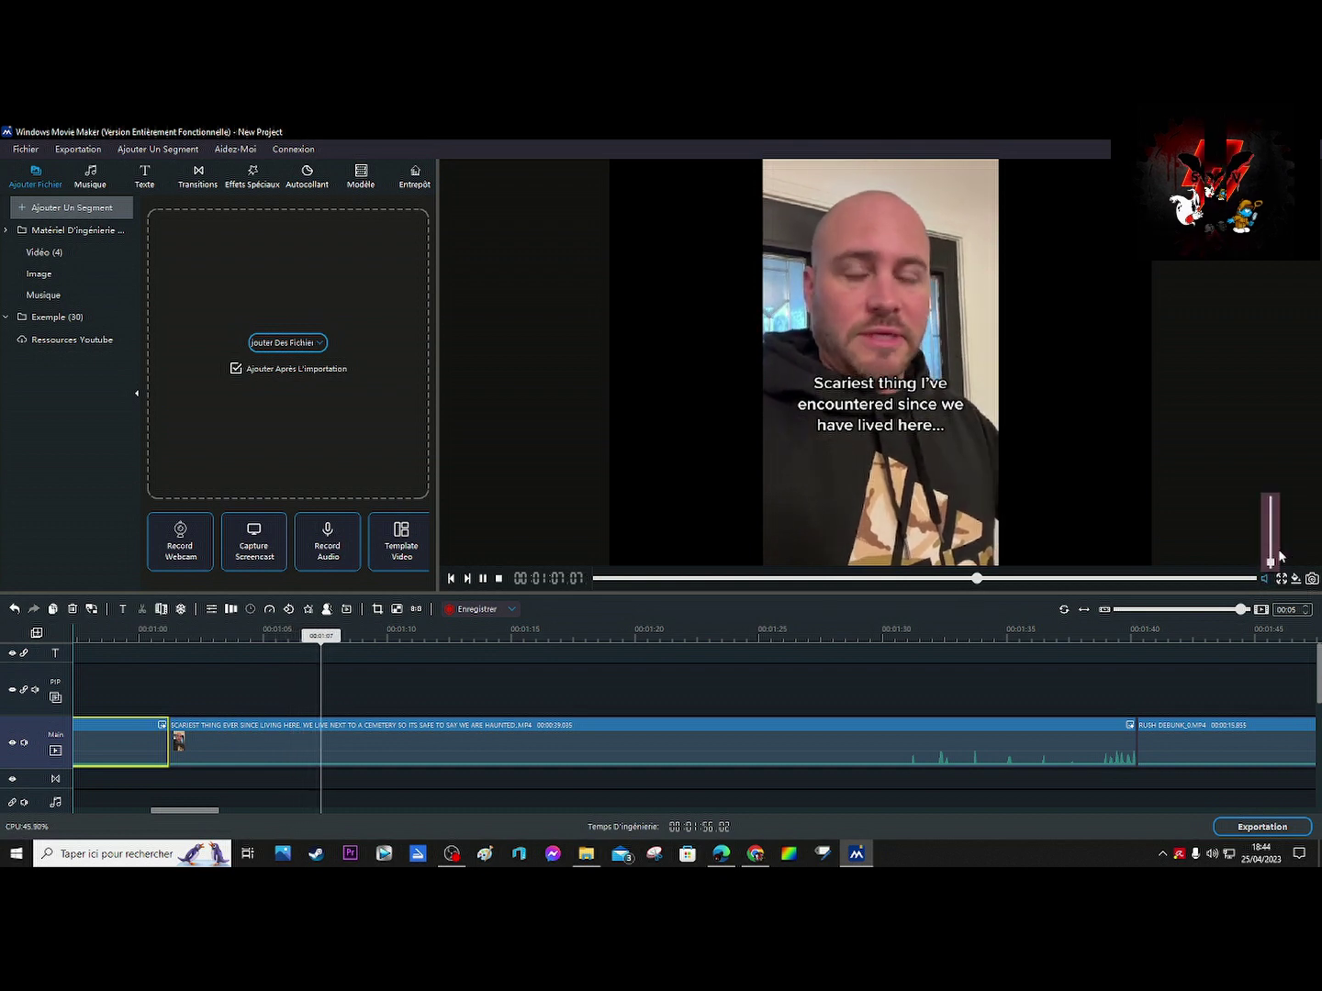
double_click(550, 753)
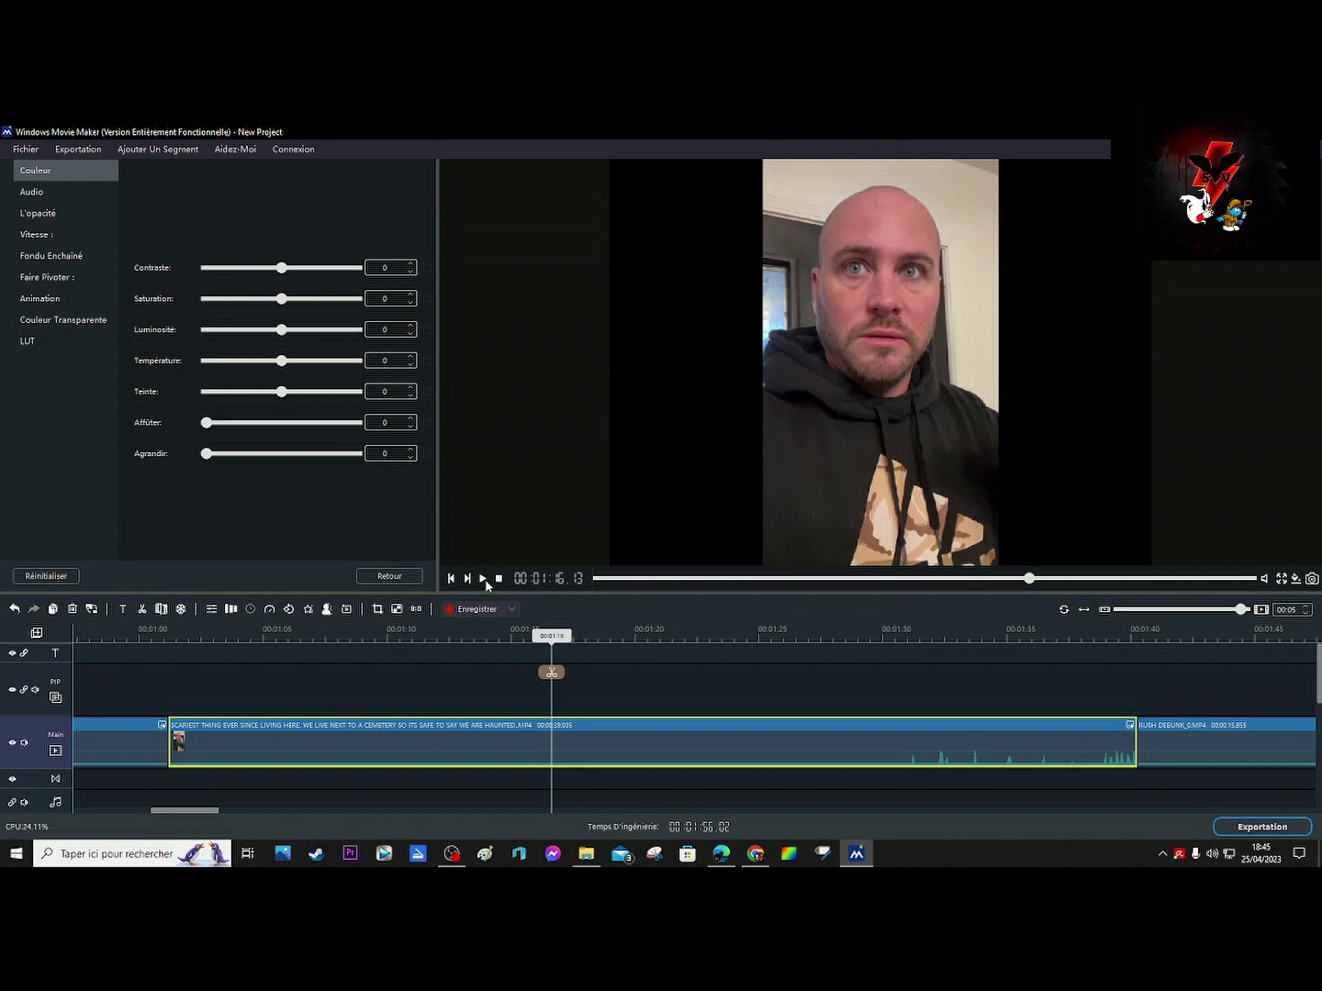
left_click(484, 578)
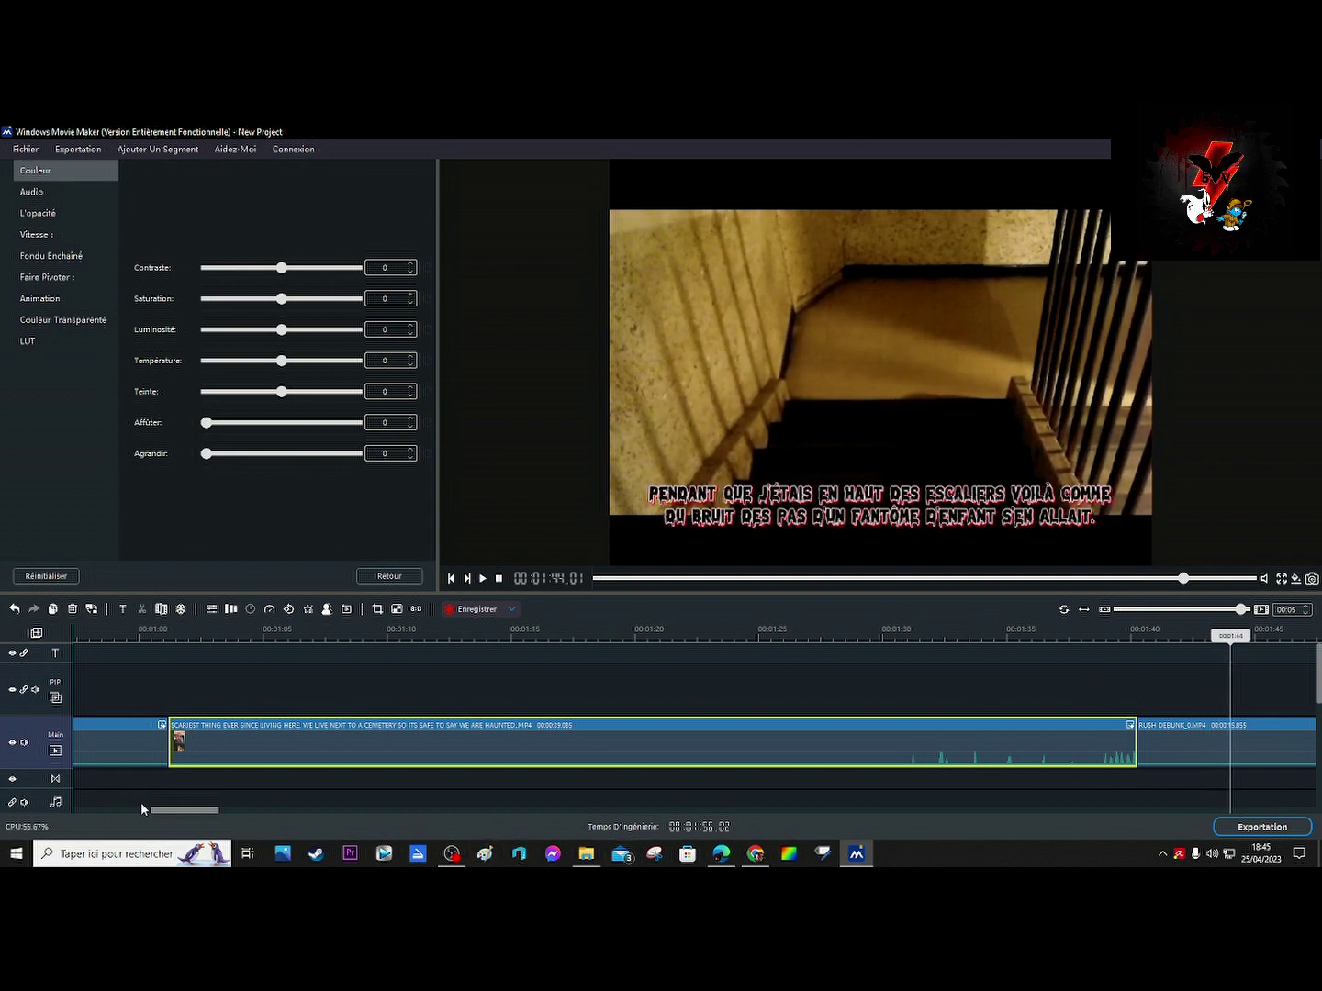
Step: Preview RUSH DEBUNK_0.MP4 from near its beginning and adjust the preview volume for listening
left_click_drag(203, 811, 255, 832)
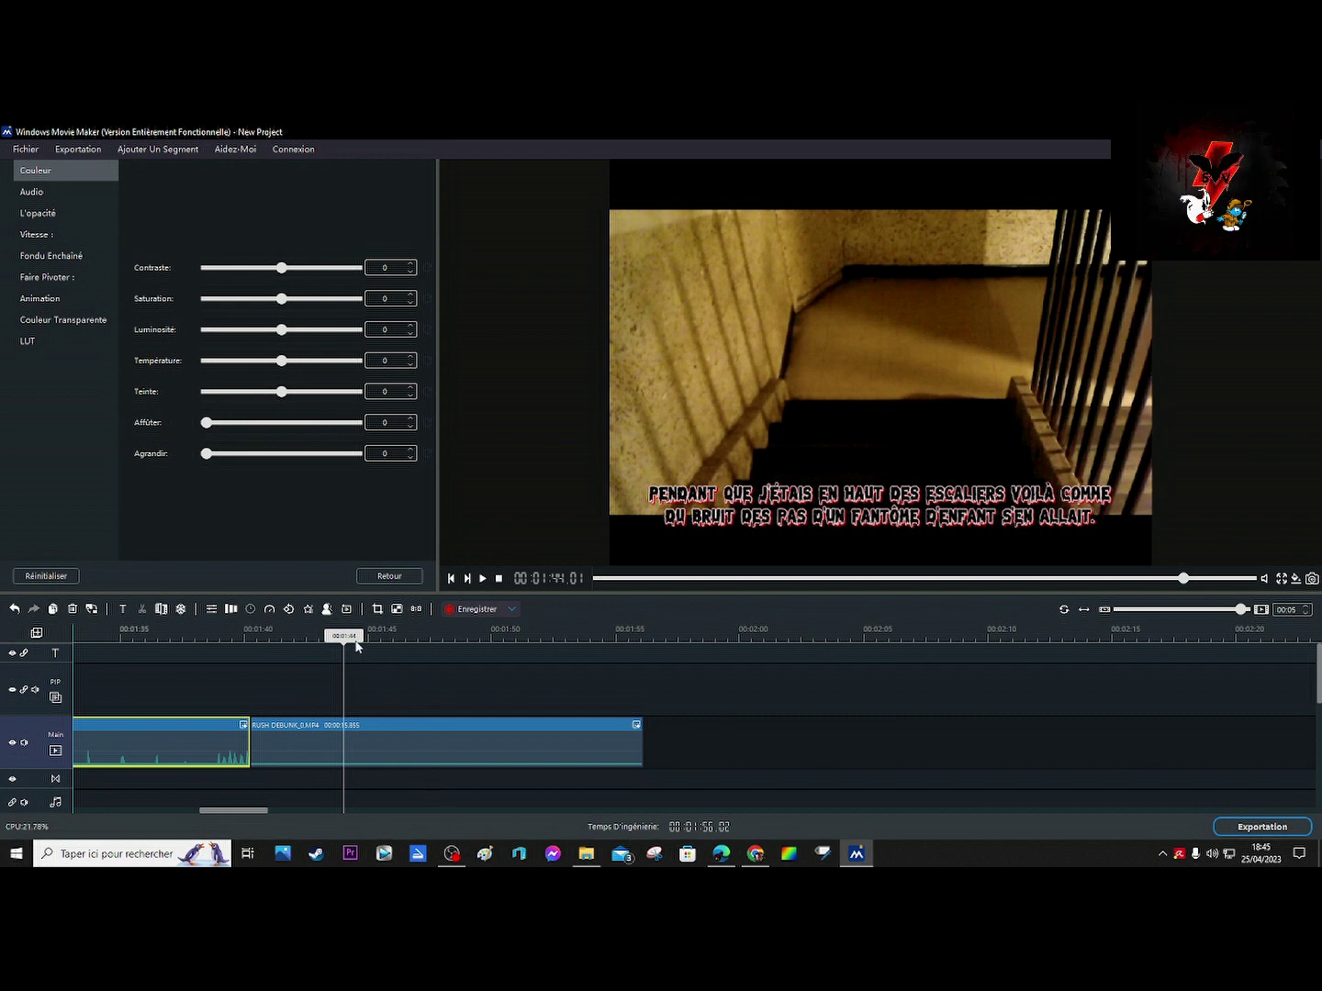
left_click_drag(350, 642, 271, 657)
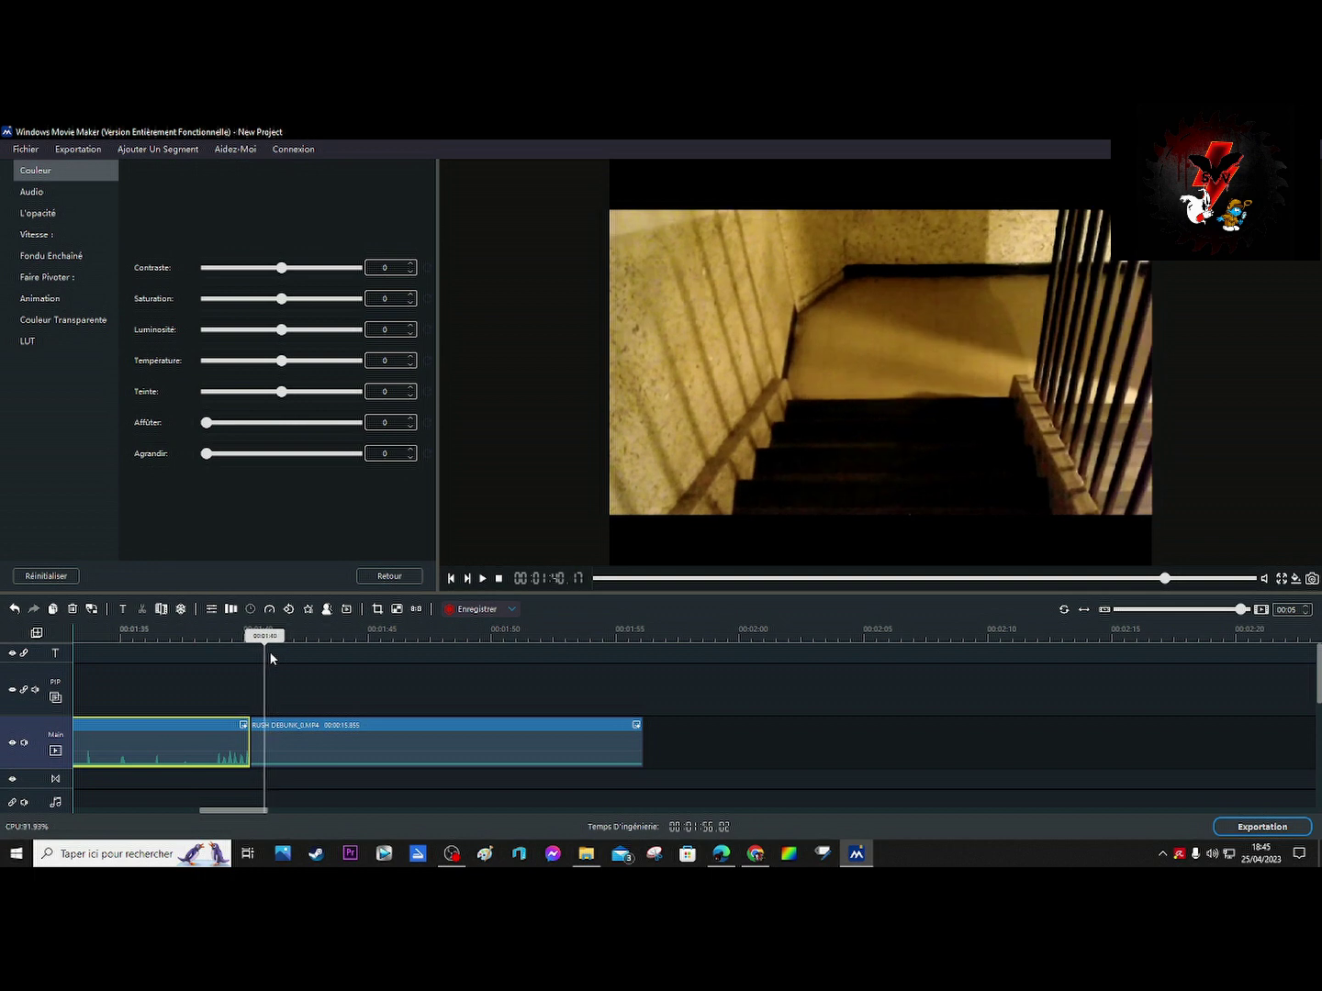
left_click(484, 578)
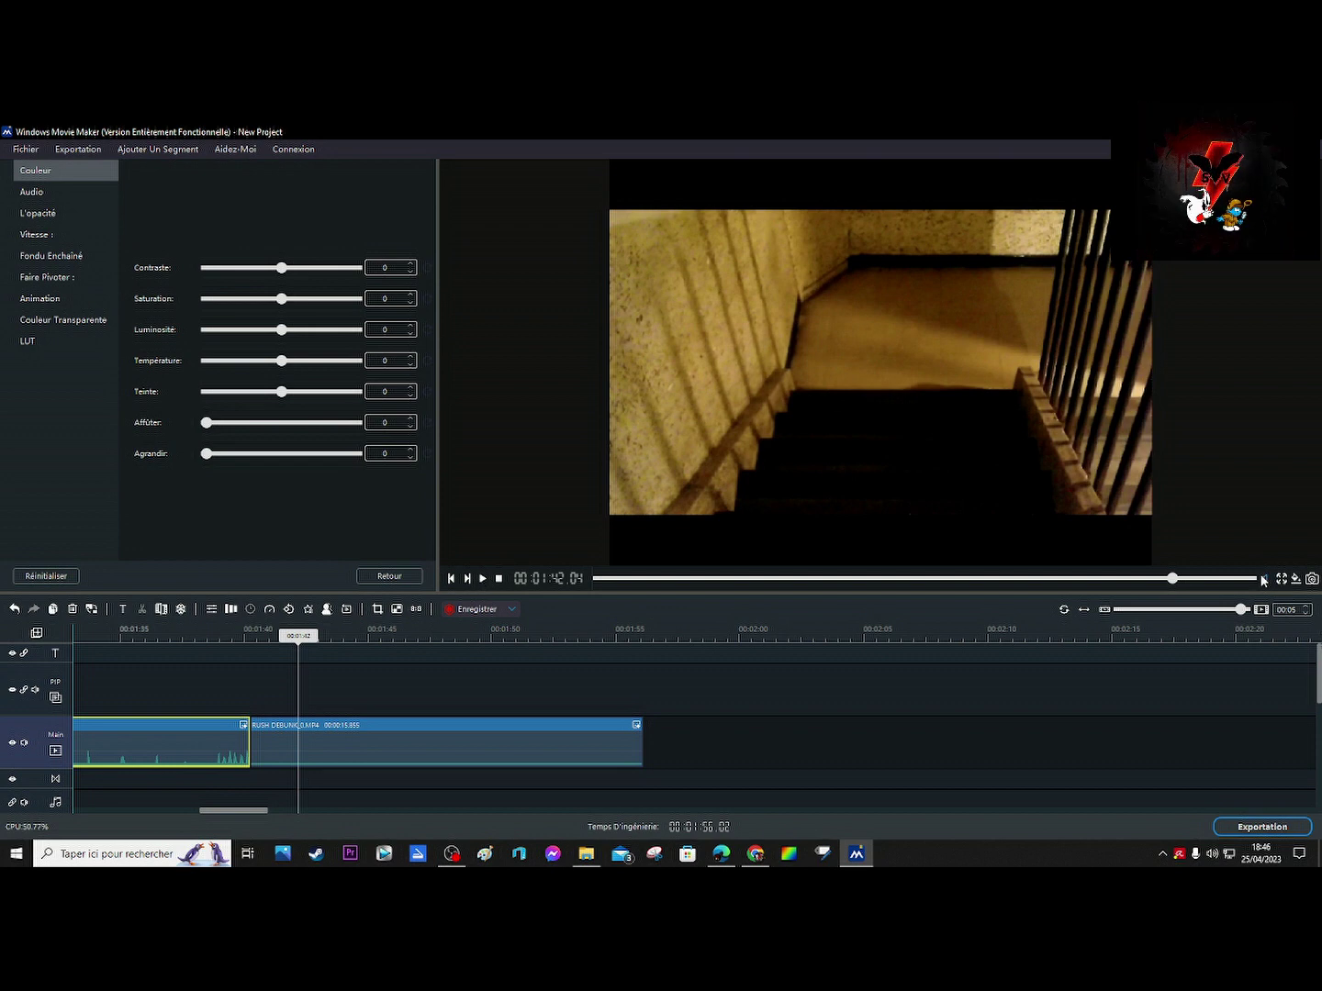
mouse_move(1264, 579)
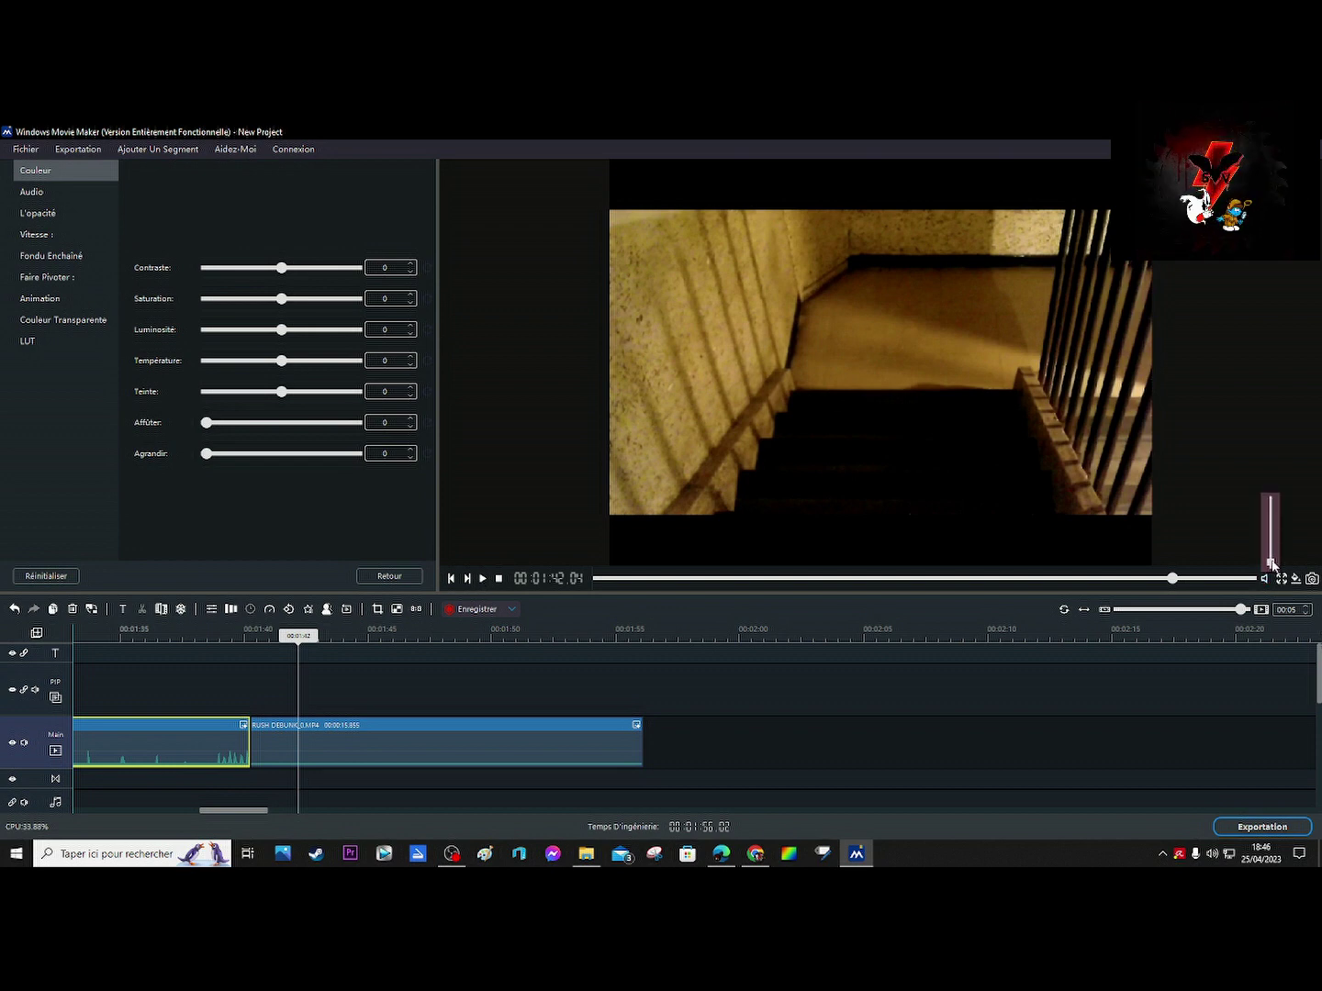
left_click_drag(1272, 549, 1272, 565)
left_click(482, 579)
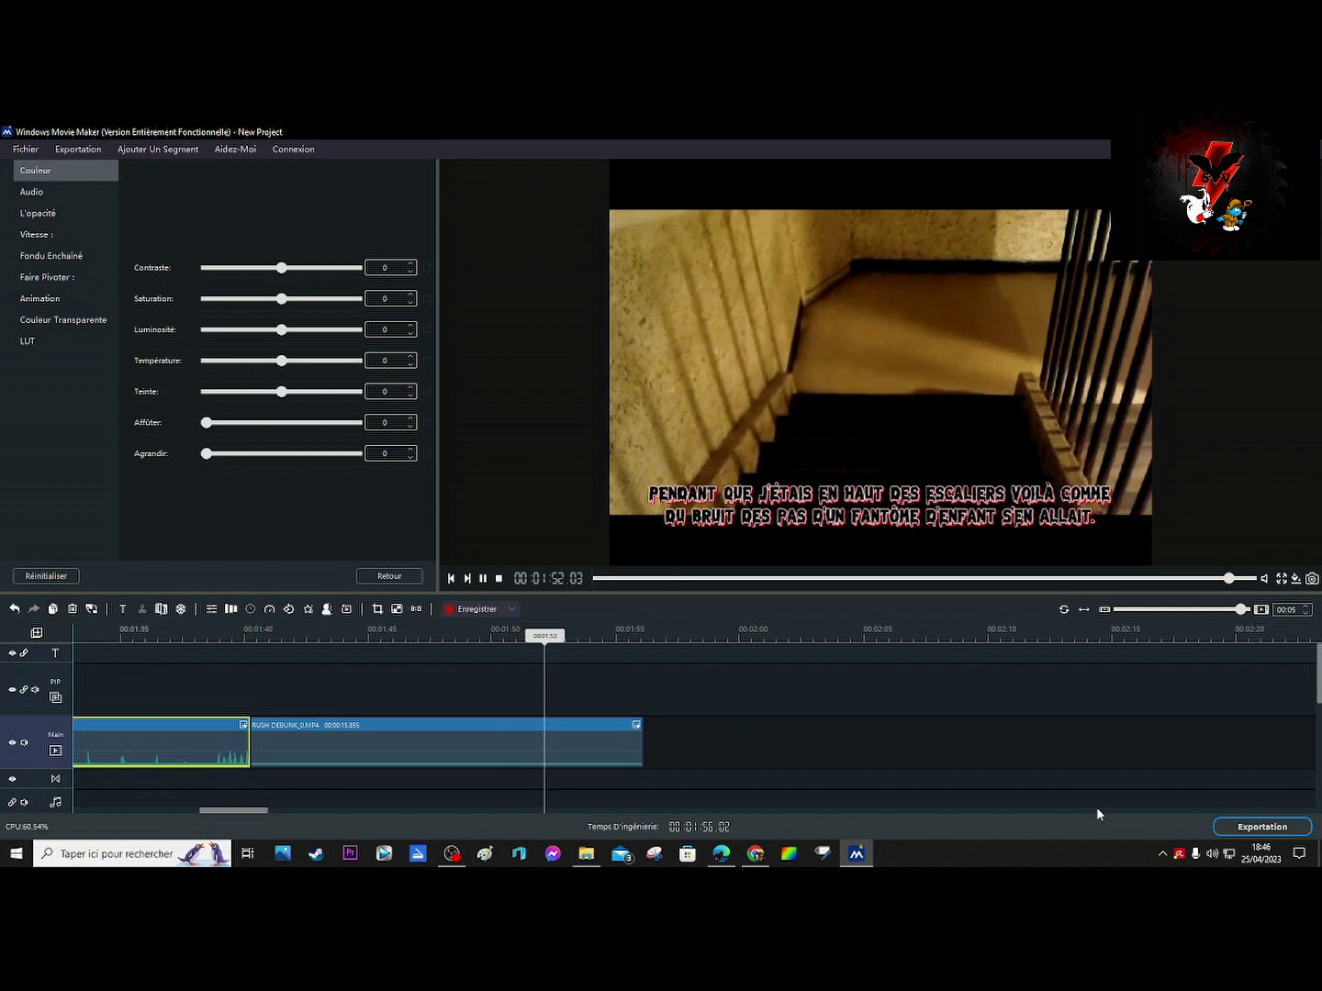
left_click(482, 579)
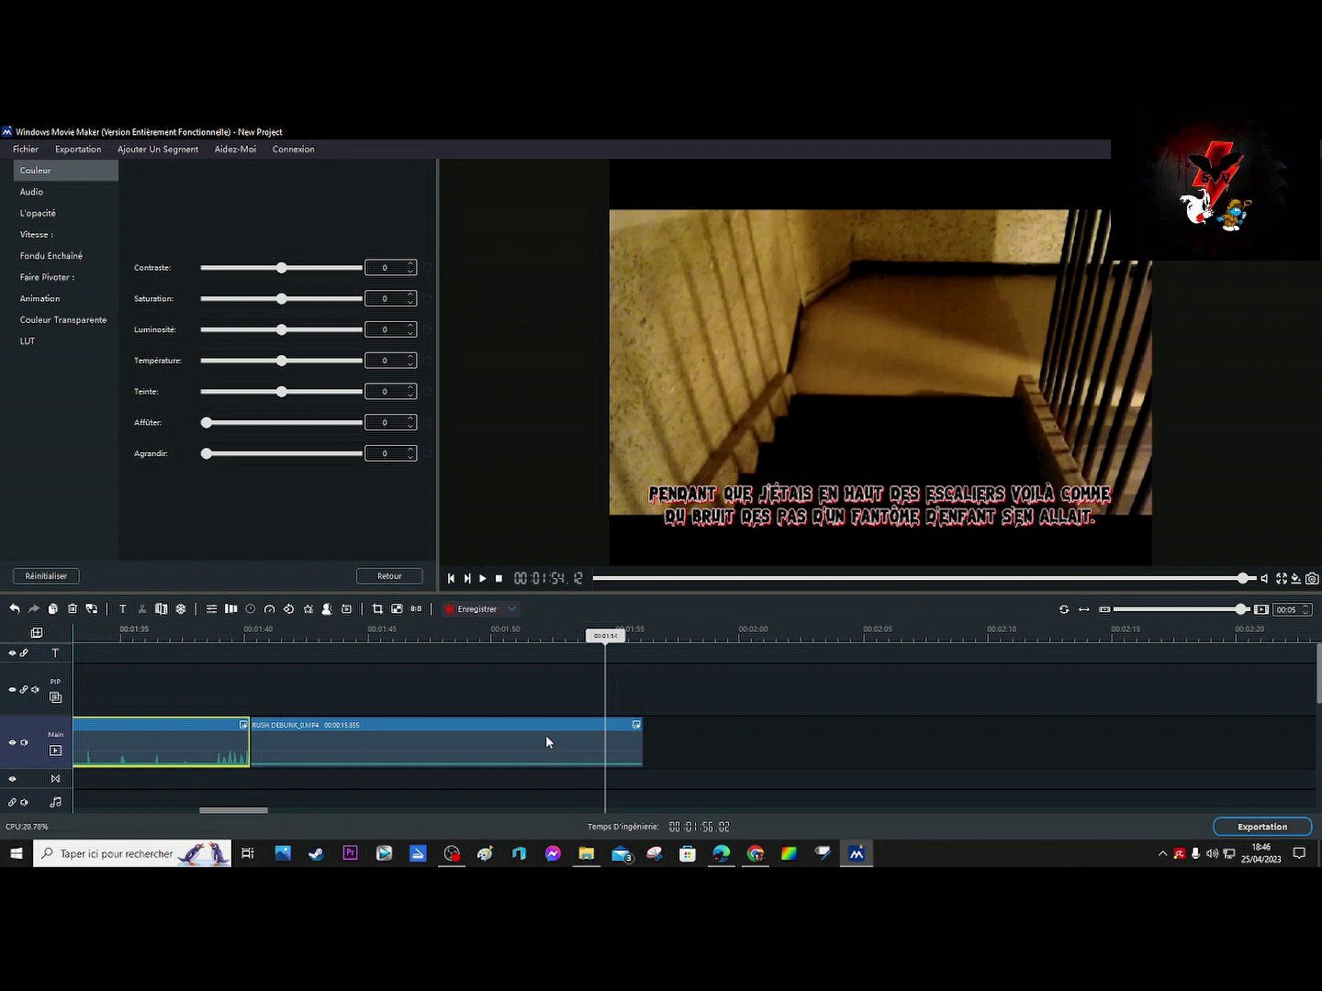
Step: Replay RUSH DEBUNK_0.MP4 from 00:01:45 to near its end
left_click(366, 750)
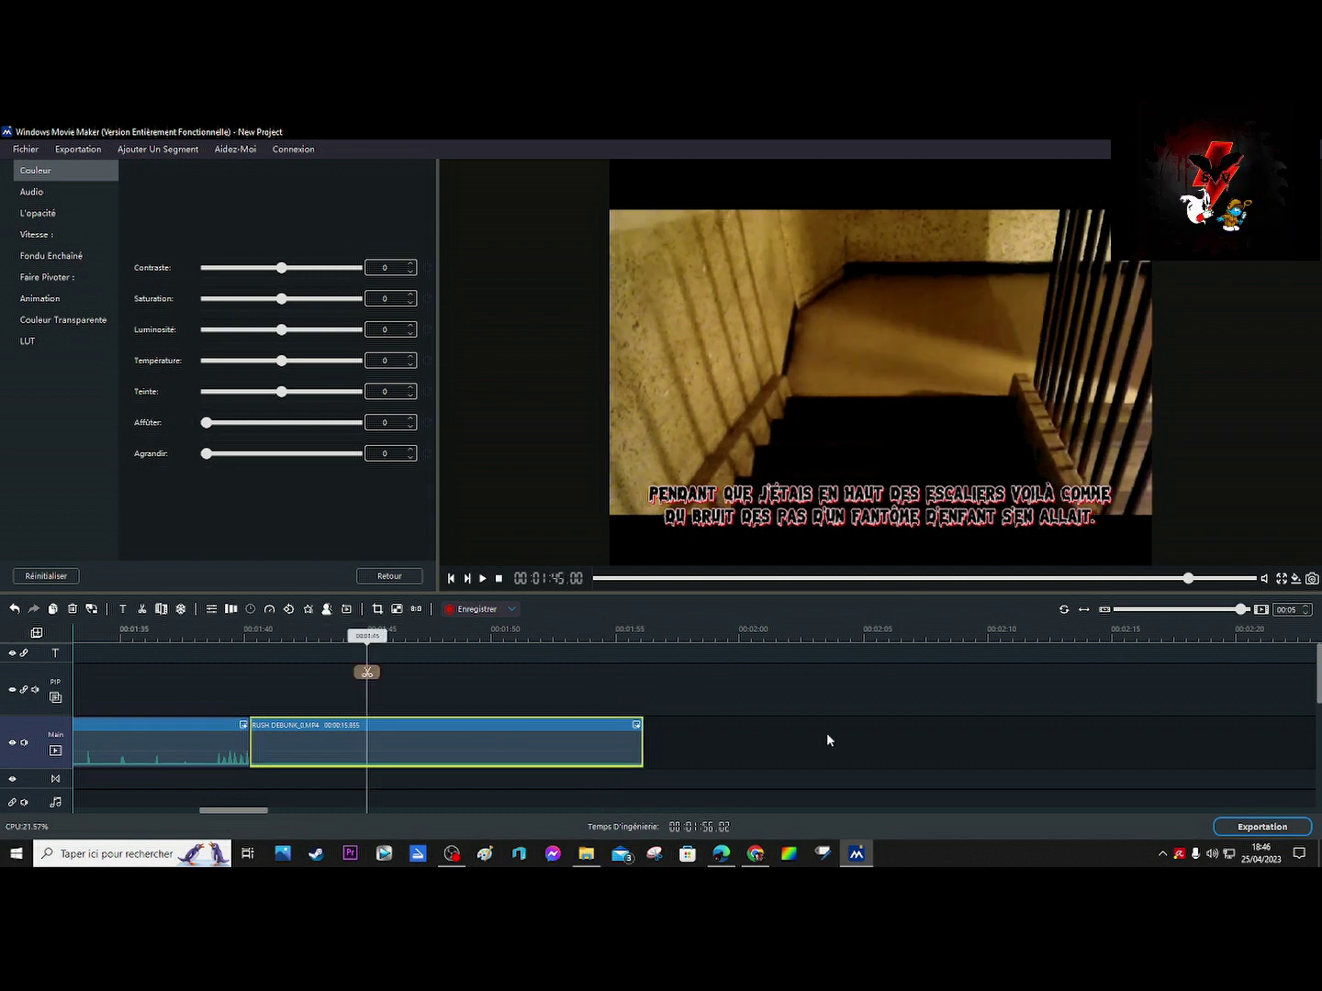
left_click(1264, 580)
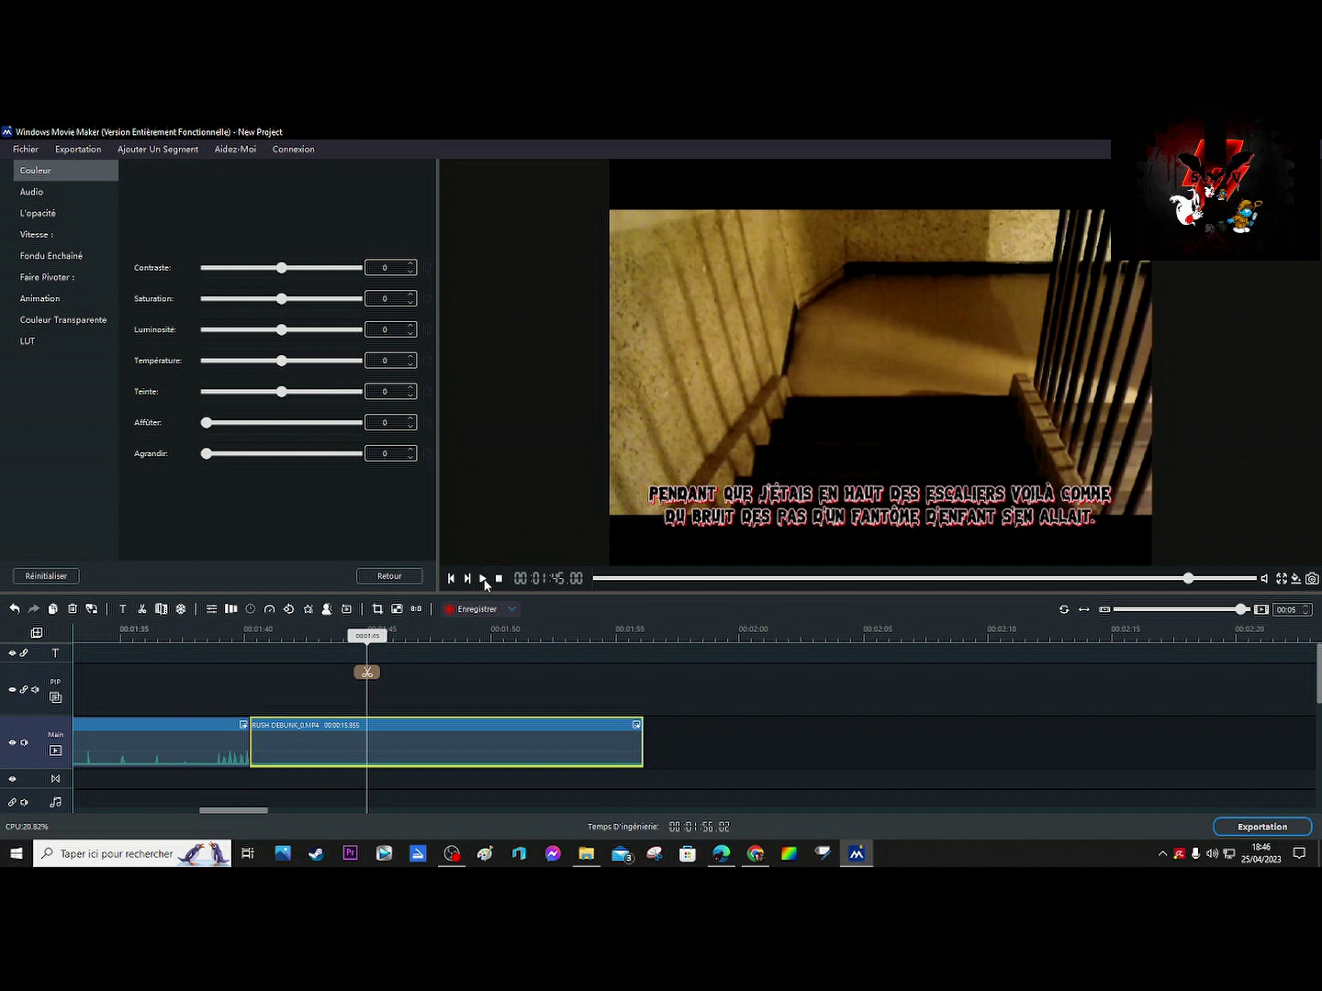
left_click(484, 580)
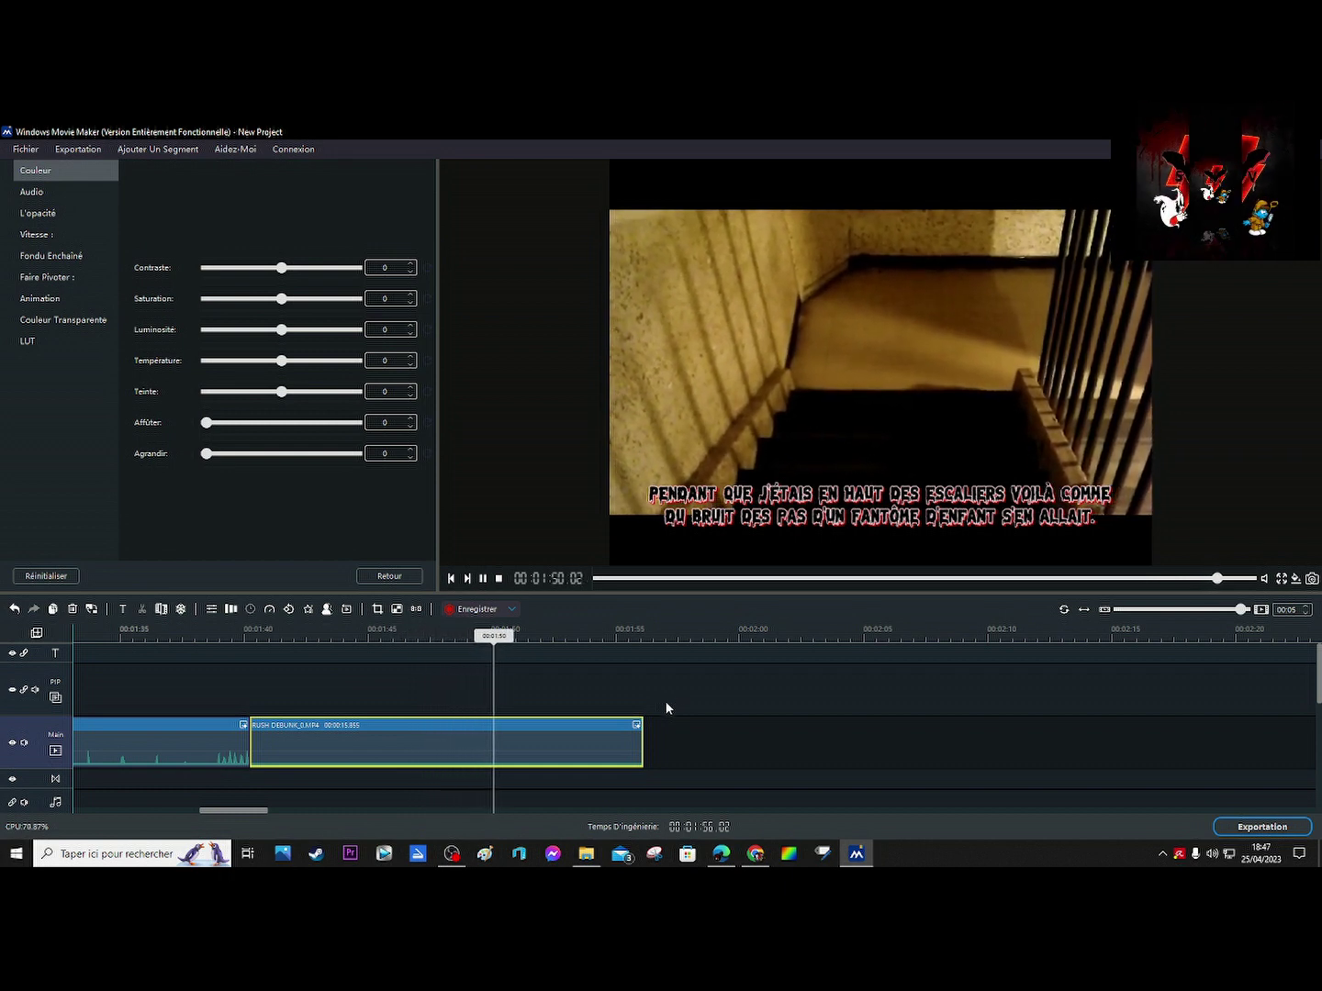
left_click(486, 585)
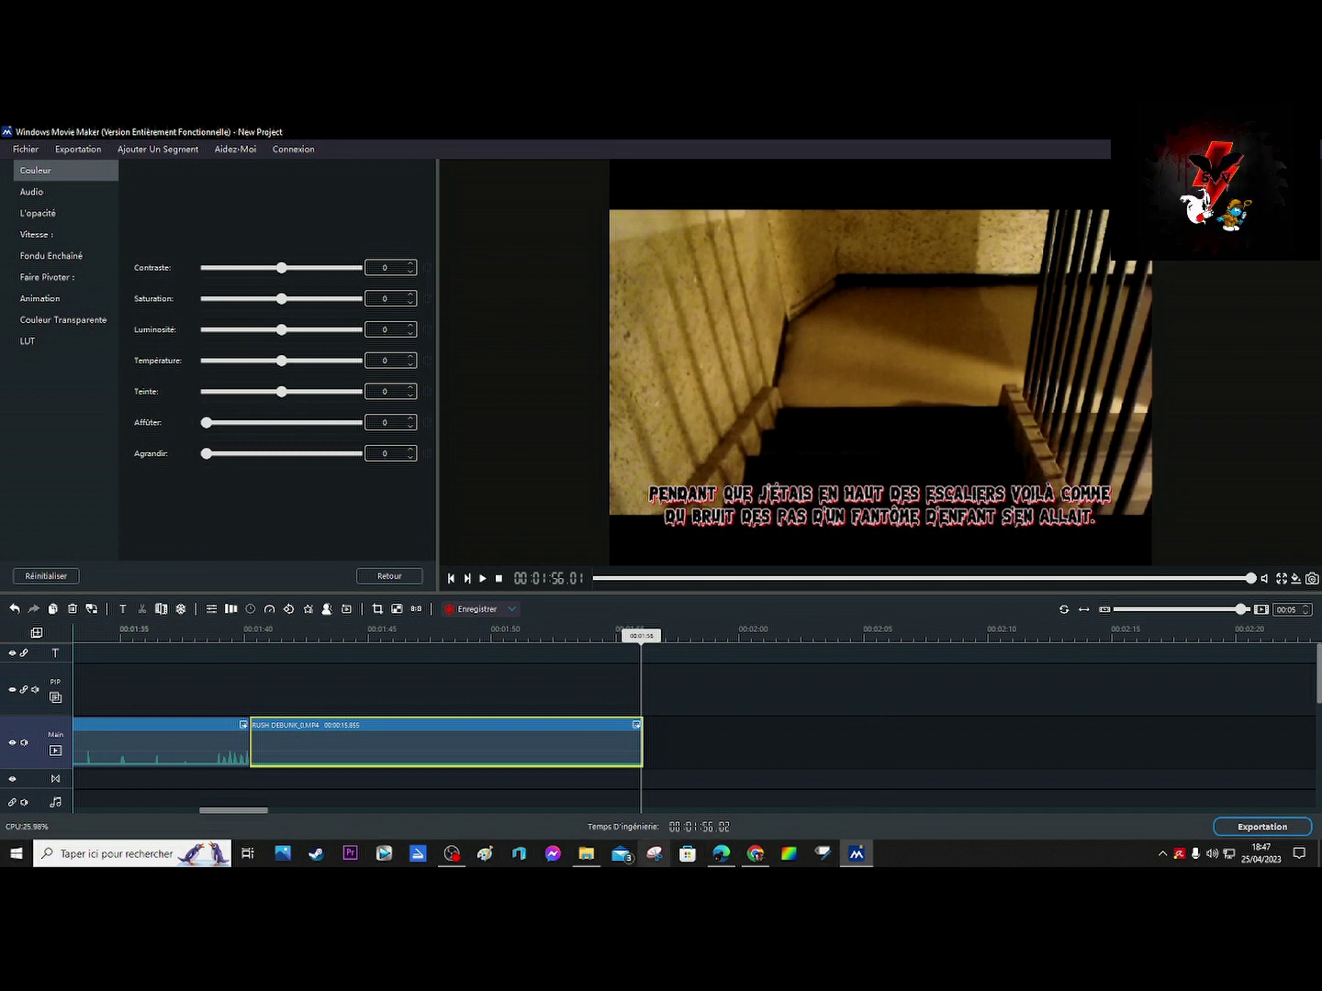
Step: Add 2019_0322_230536_006.MP4 from the Nouveau dossier (3) folder in File Explorer to the Main track, directly after RUSH DEBUNK_0.MP4
left_click(582, 854)
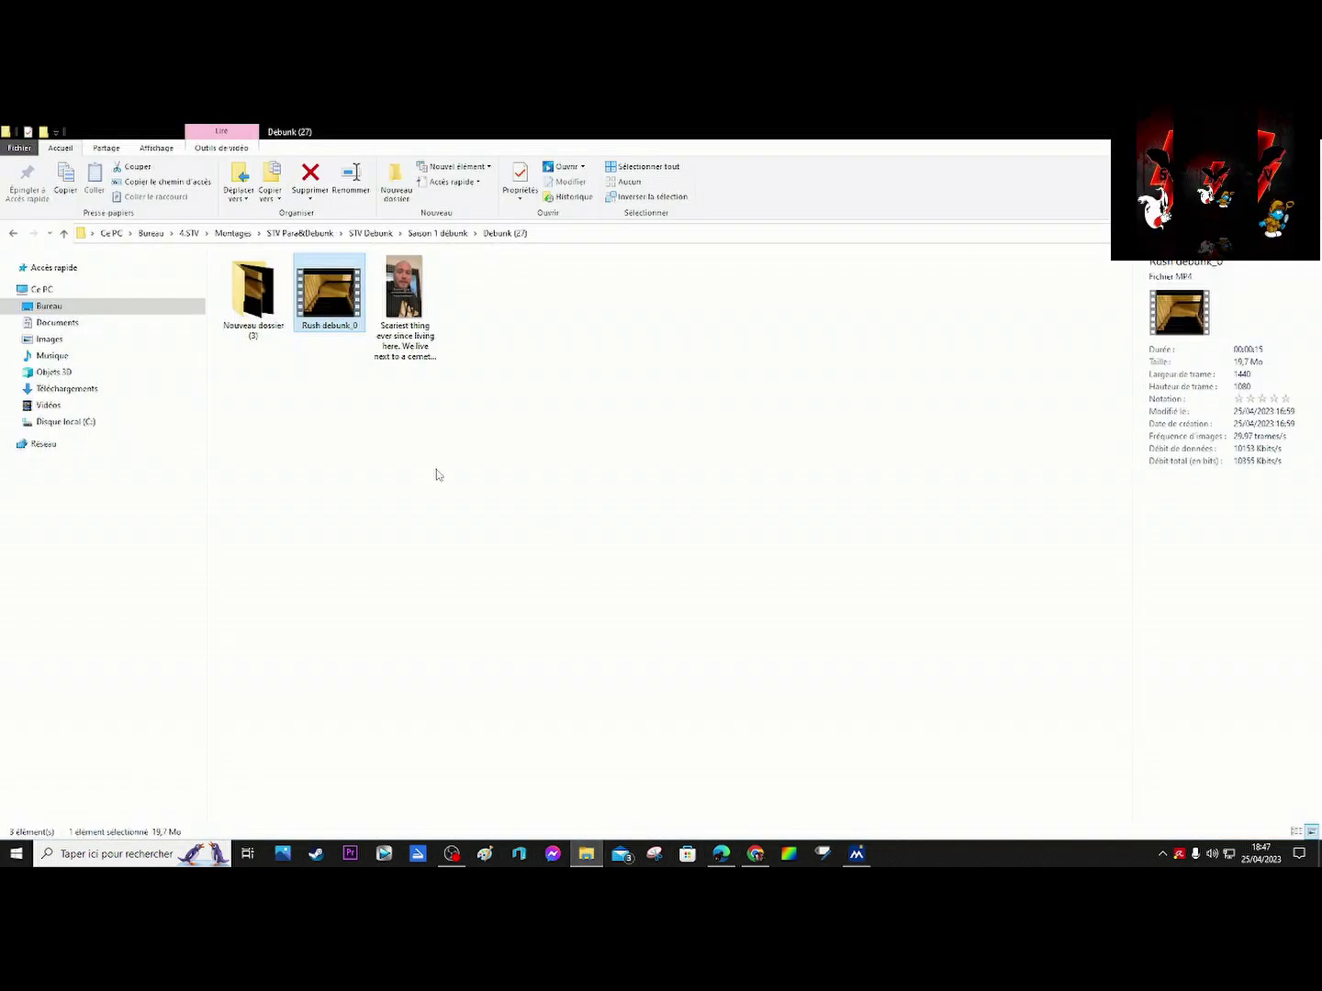
double_click(262, 326)
left_click(400, 309)
left_click_drag(407, 308, 773, 774)
left_click_drag(870, 860, 784, 741)
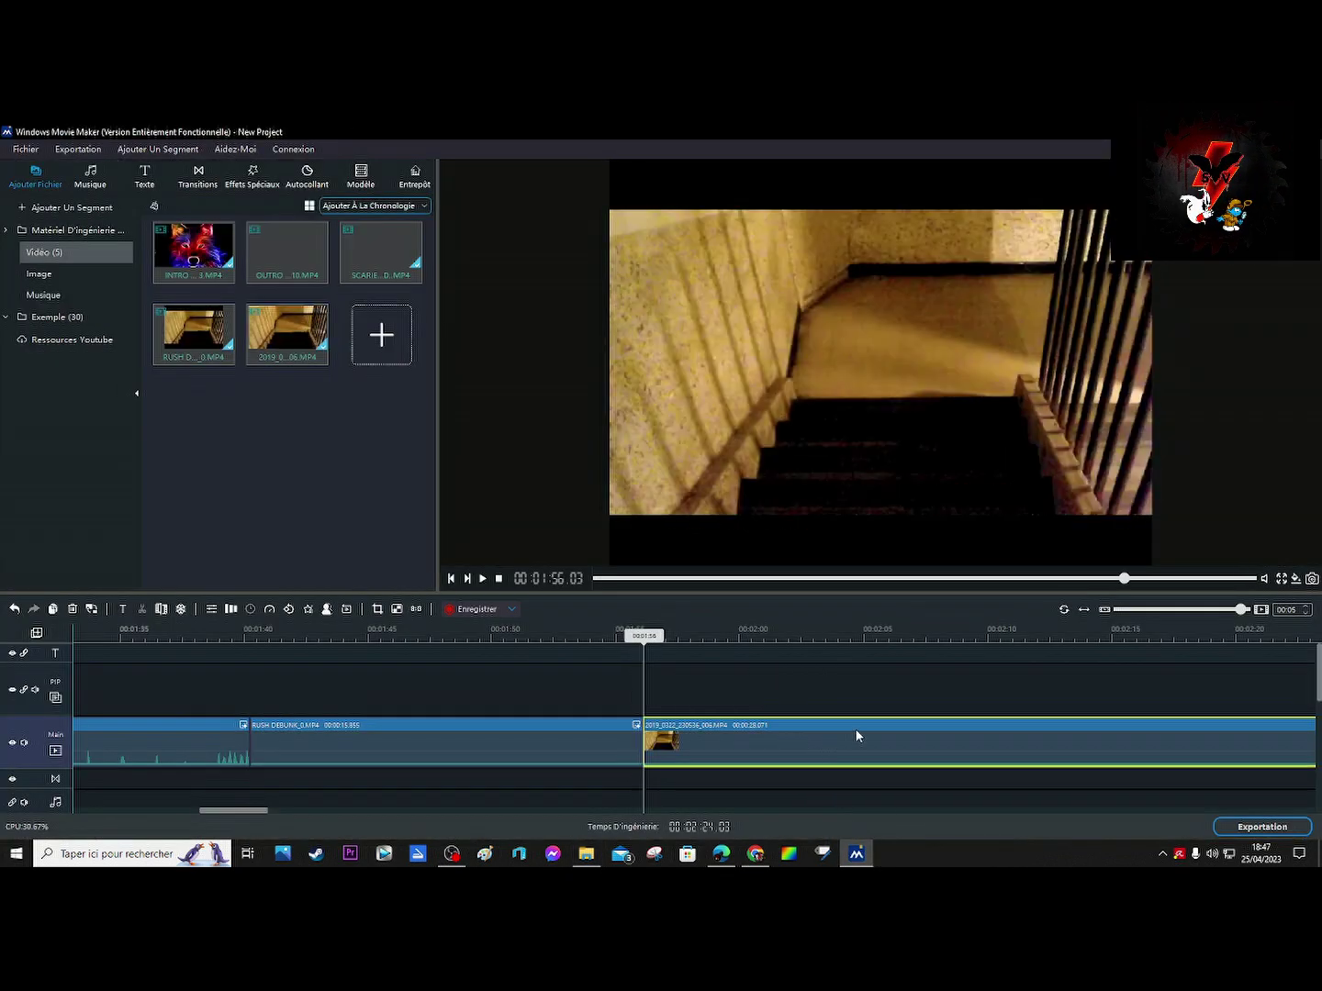
left_click(586, 854)
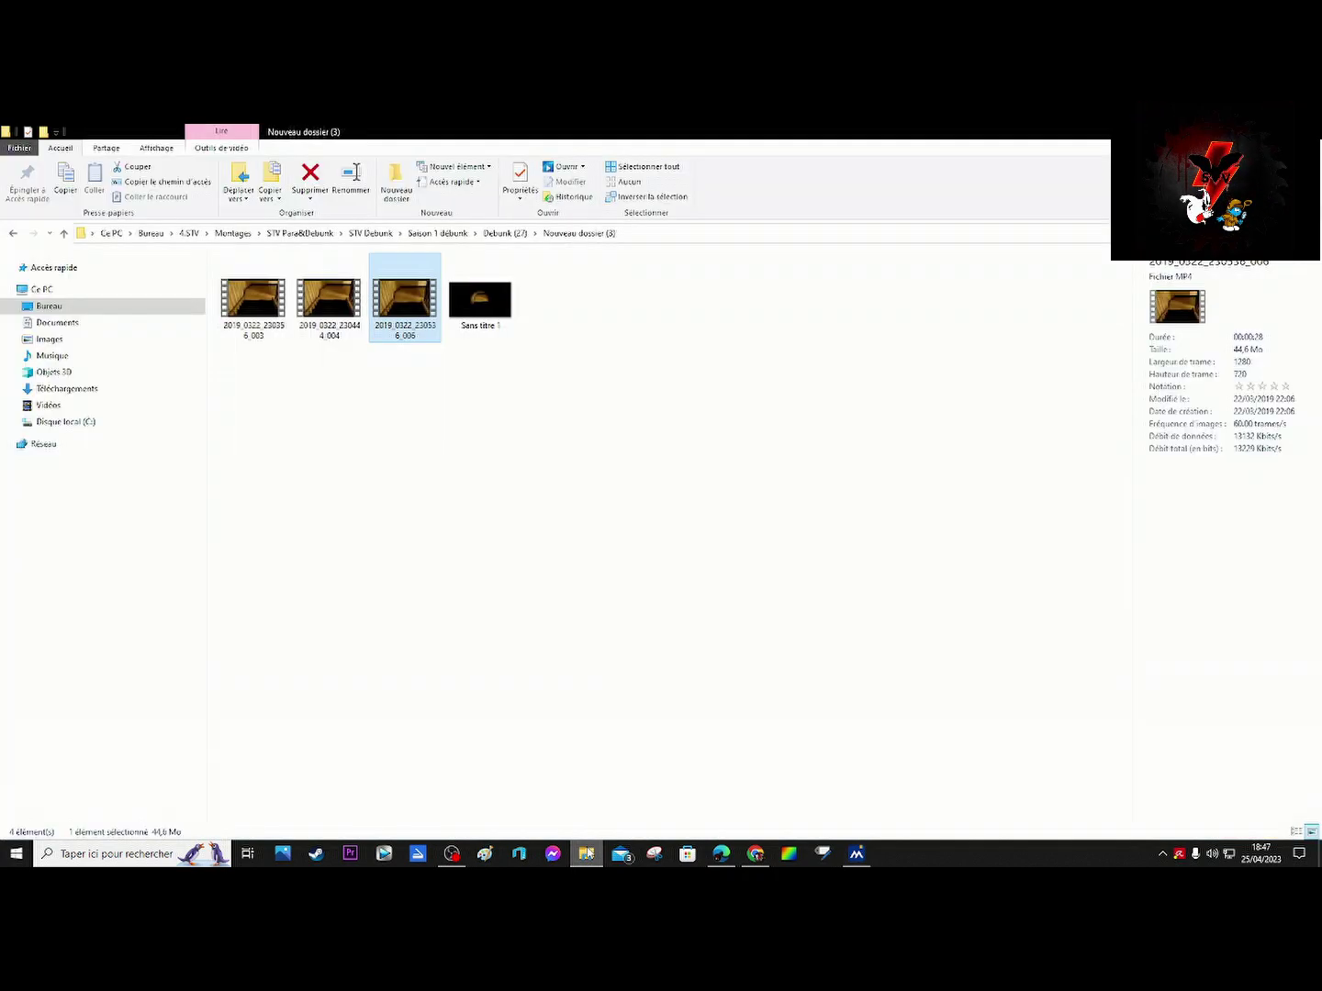
key("alt+Tab")
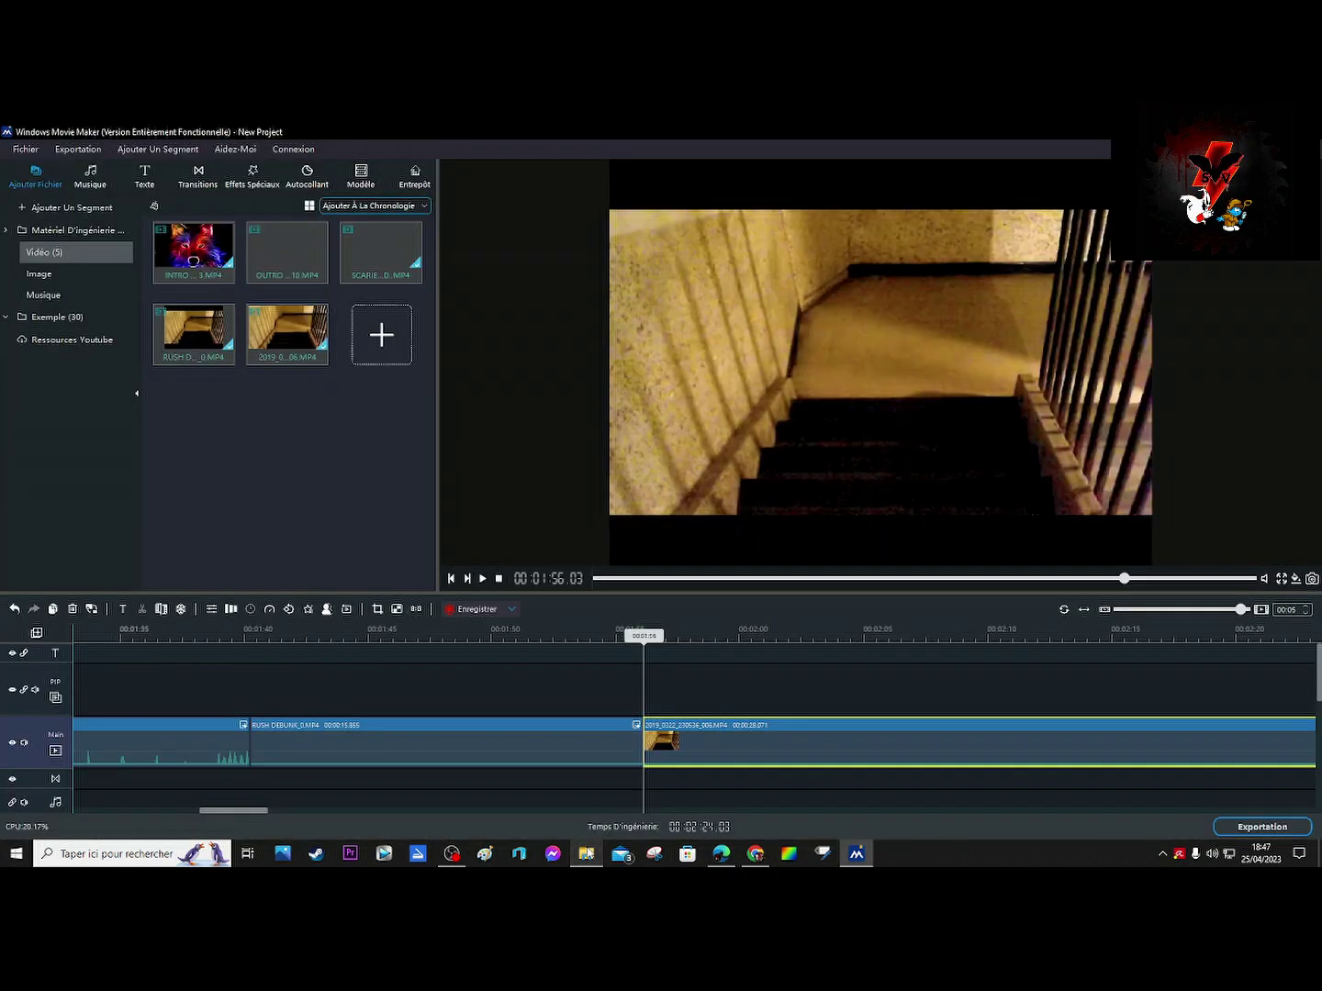
Step: Preview the newly added staircase clip from its start, then from 00:02:12 towards its end
left_click(483, 581)
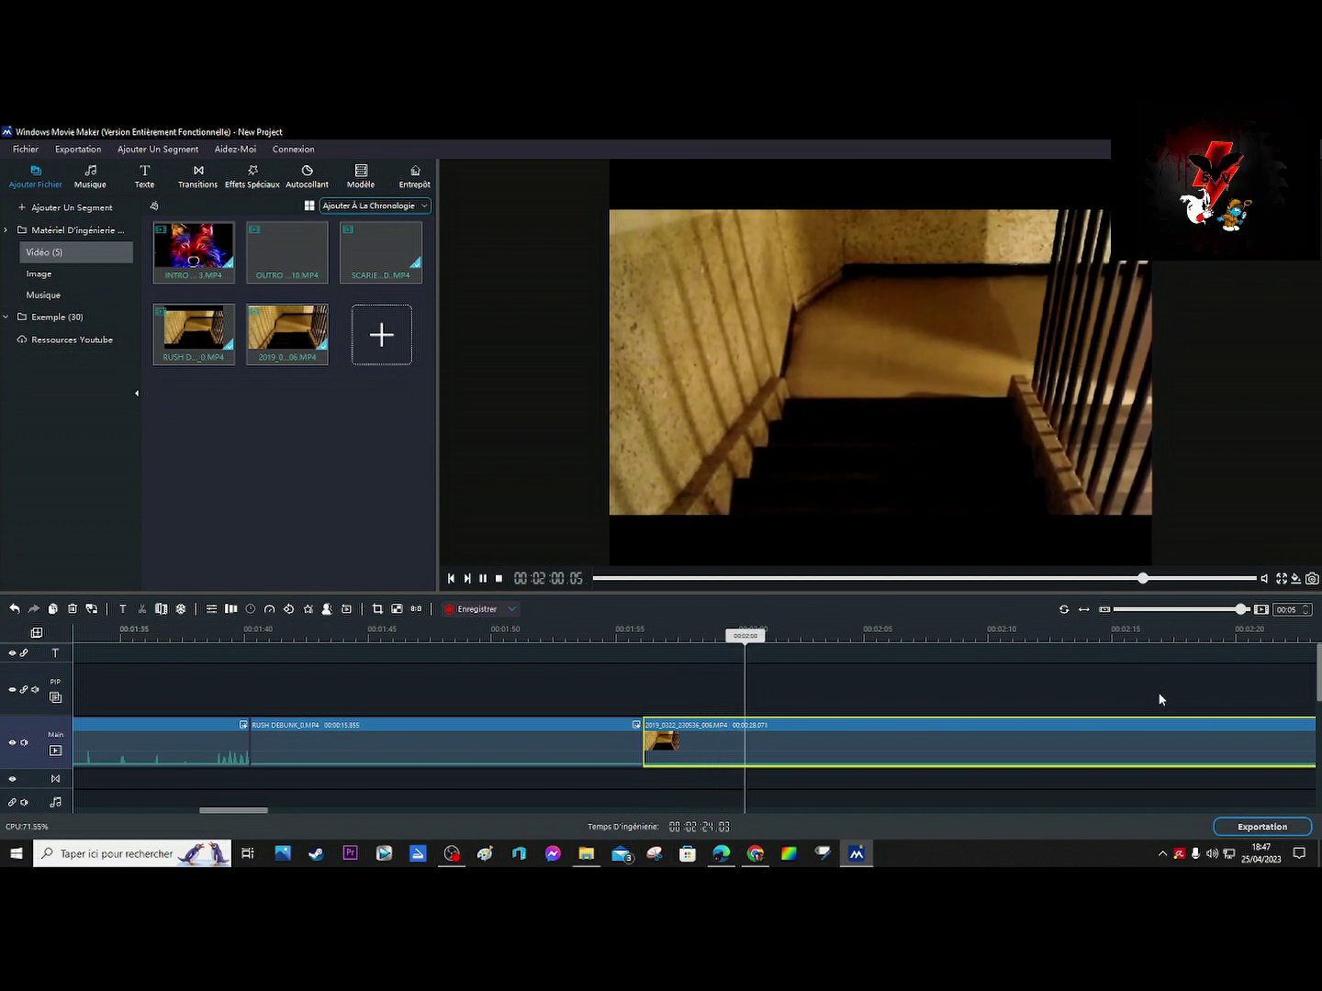
double_click(1035, 762)
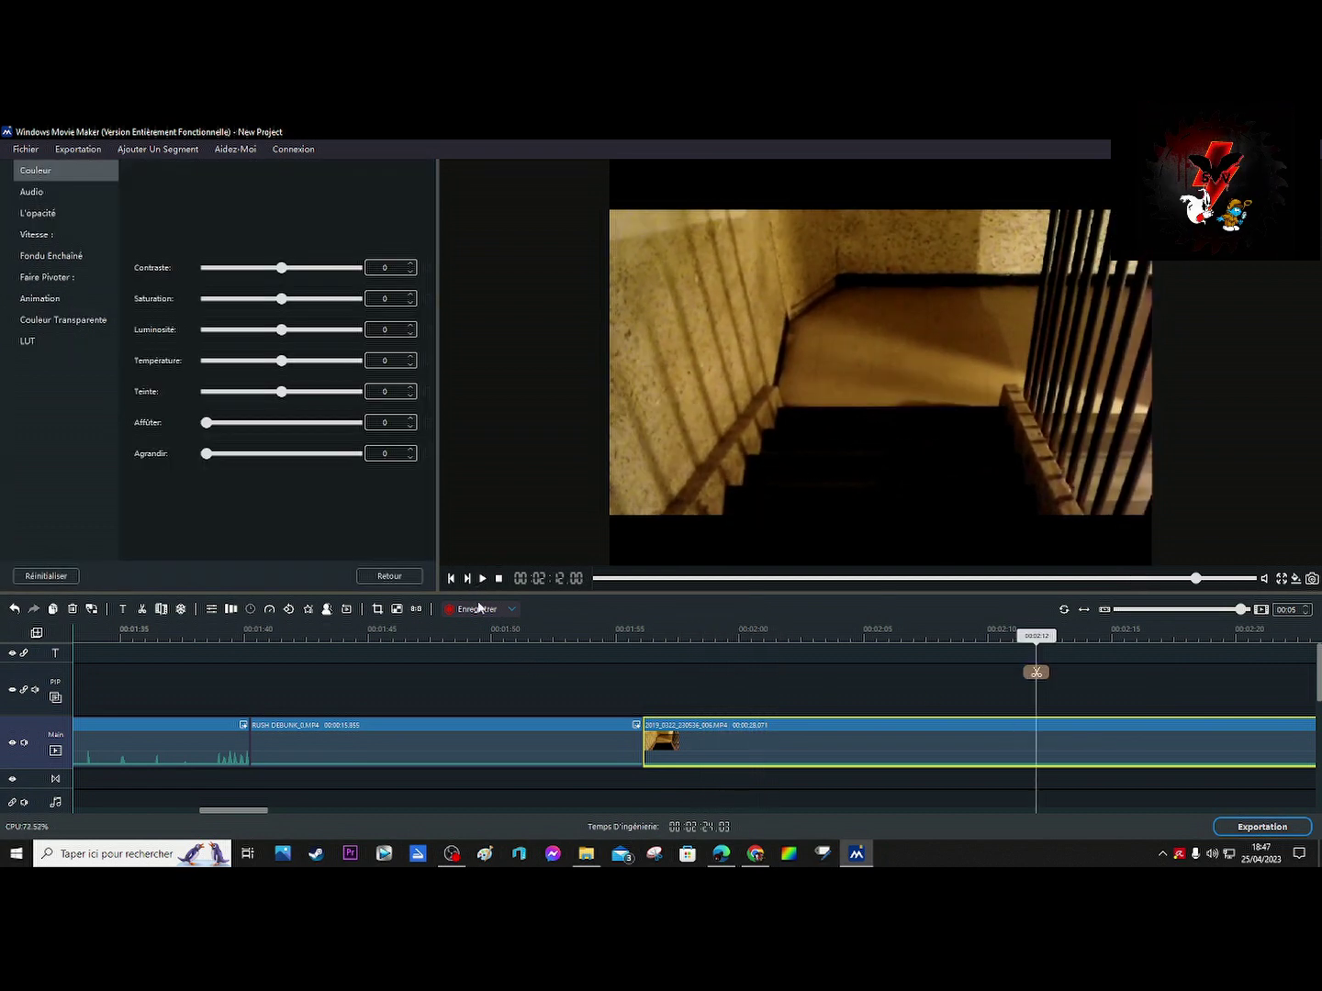
left_click_drag(228, 813, 259, 823)
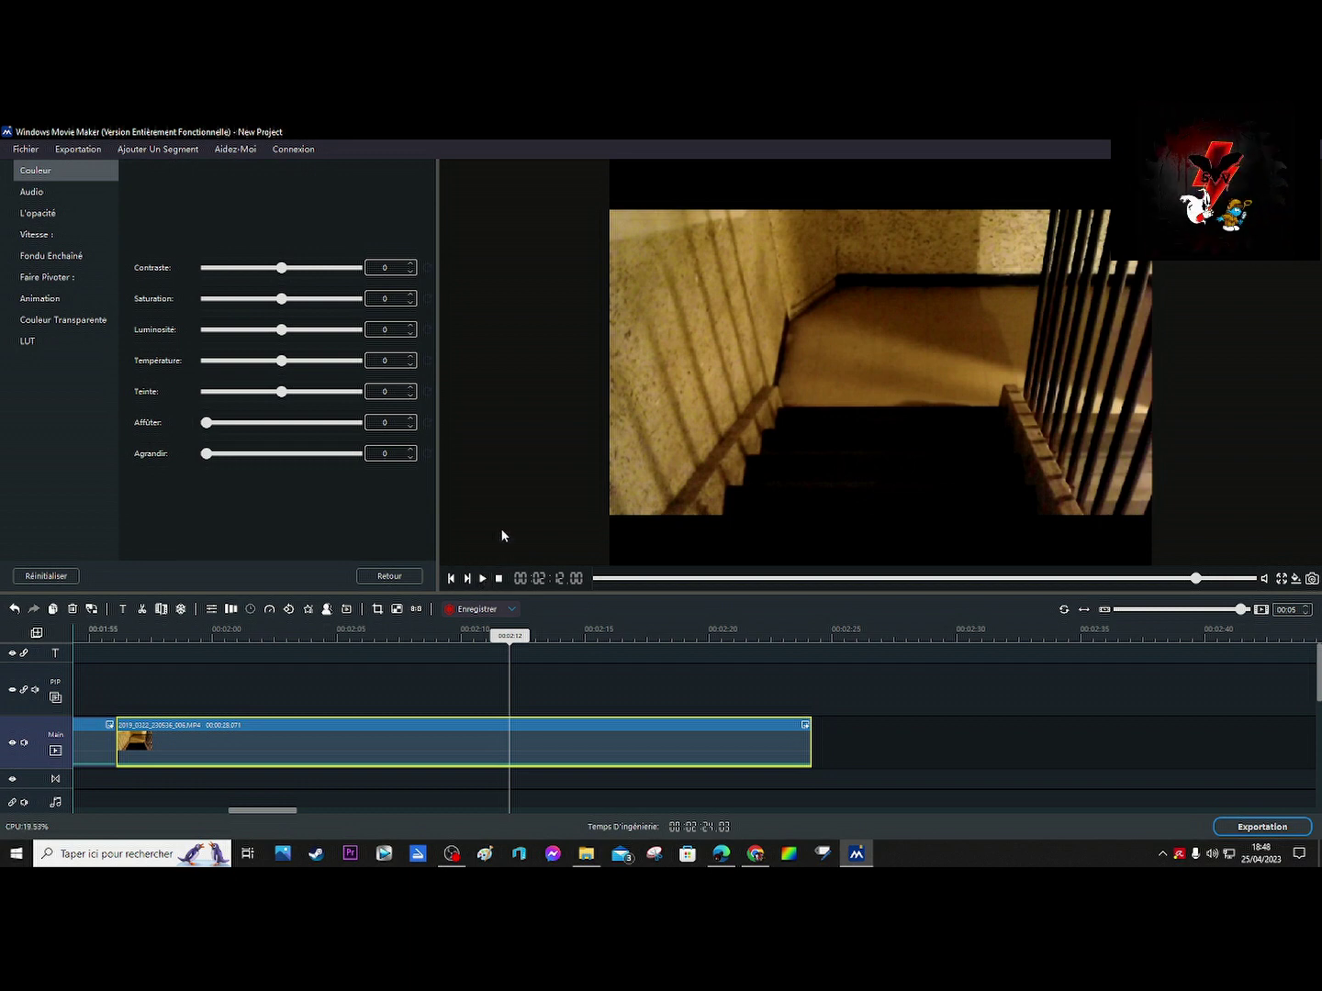
left_click(482, 579)
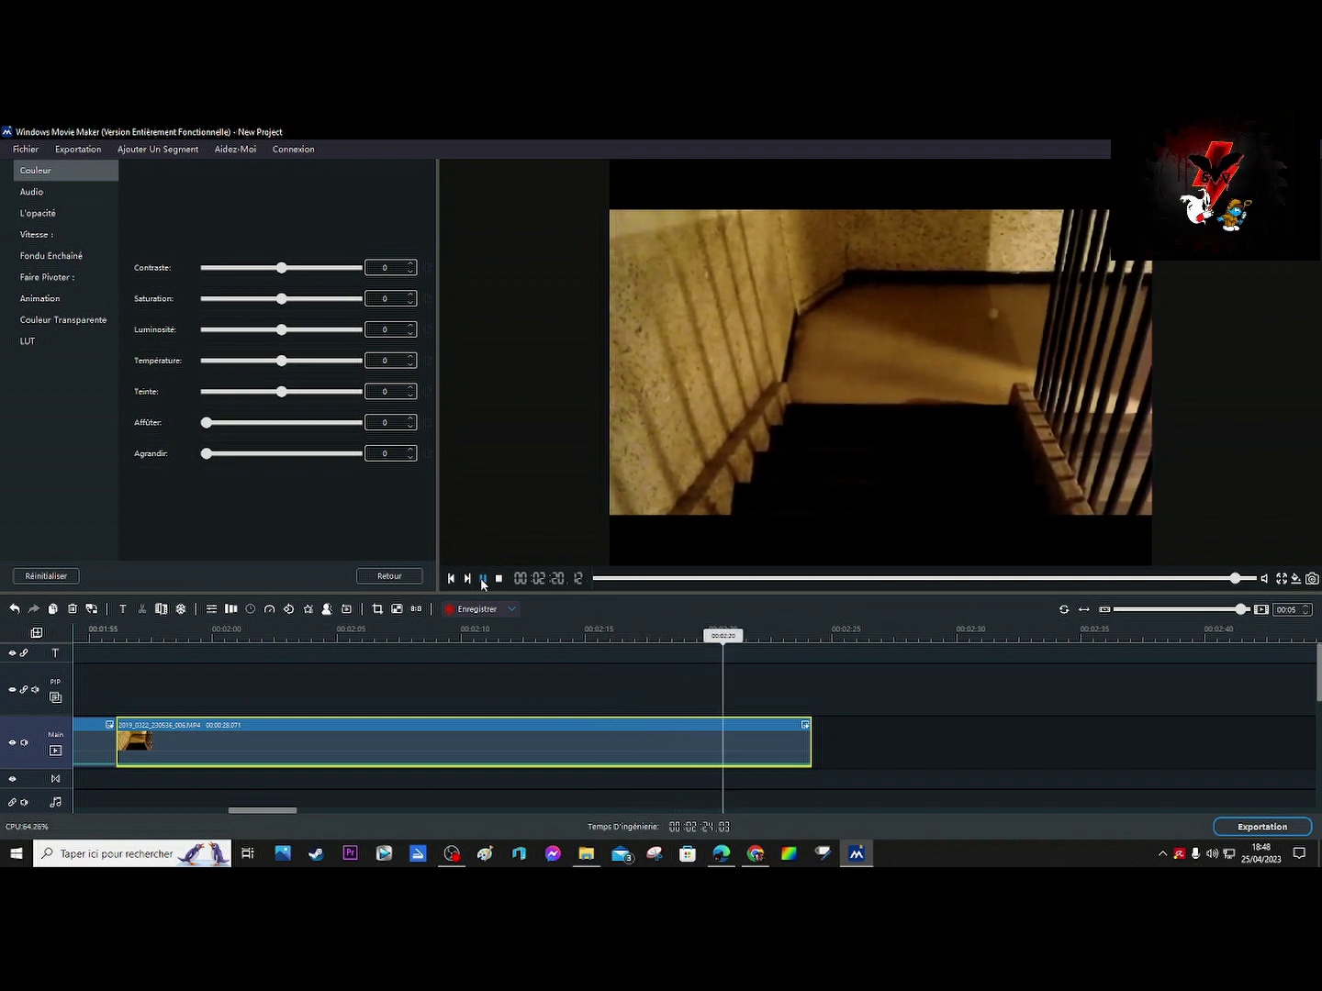
left_click(484, 578)
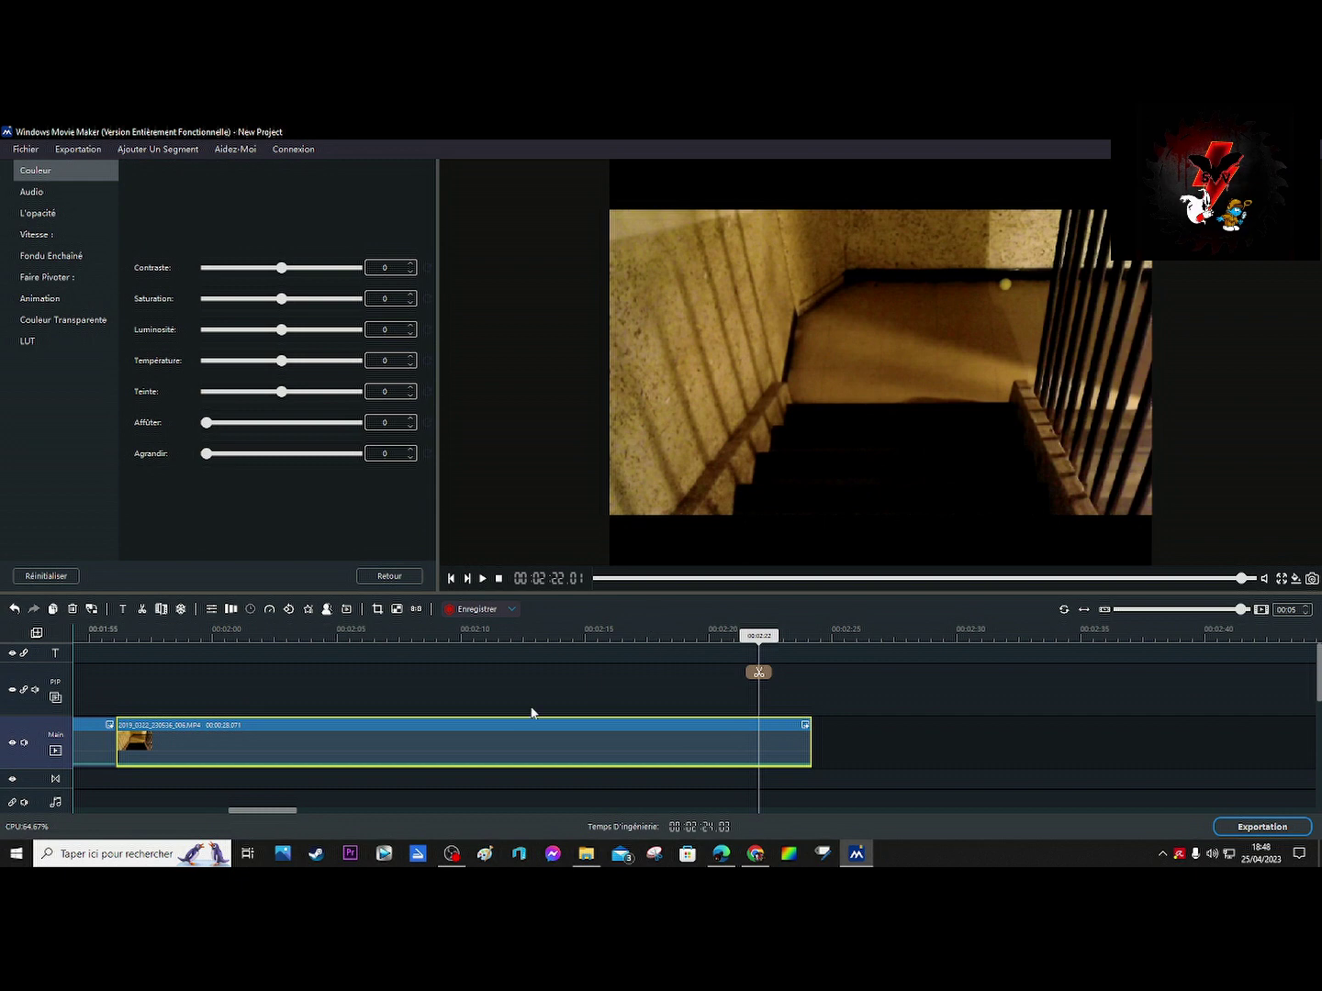
Step: Split the 2019_0322_230536_006.MP4 clip at about 00:02:13 and move its second part to the PIP track, starting at about 00:02:02
left_click(522, 737)
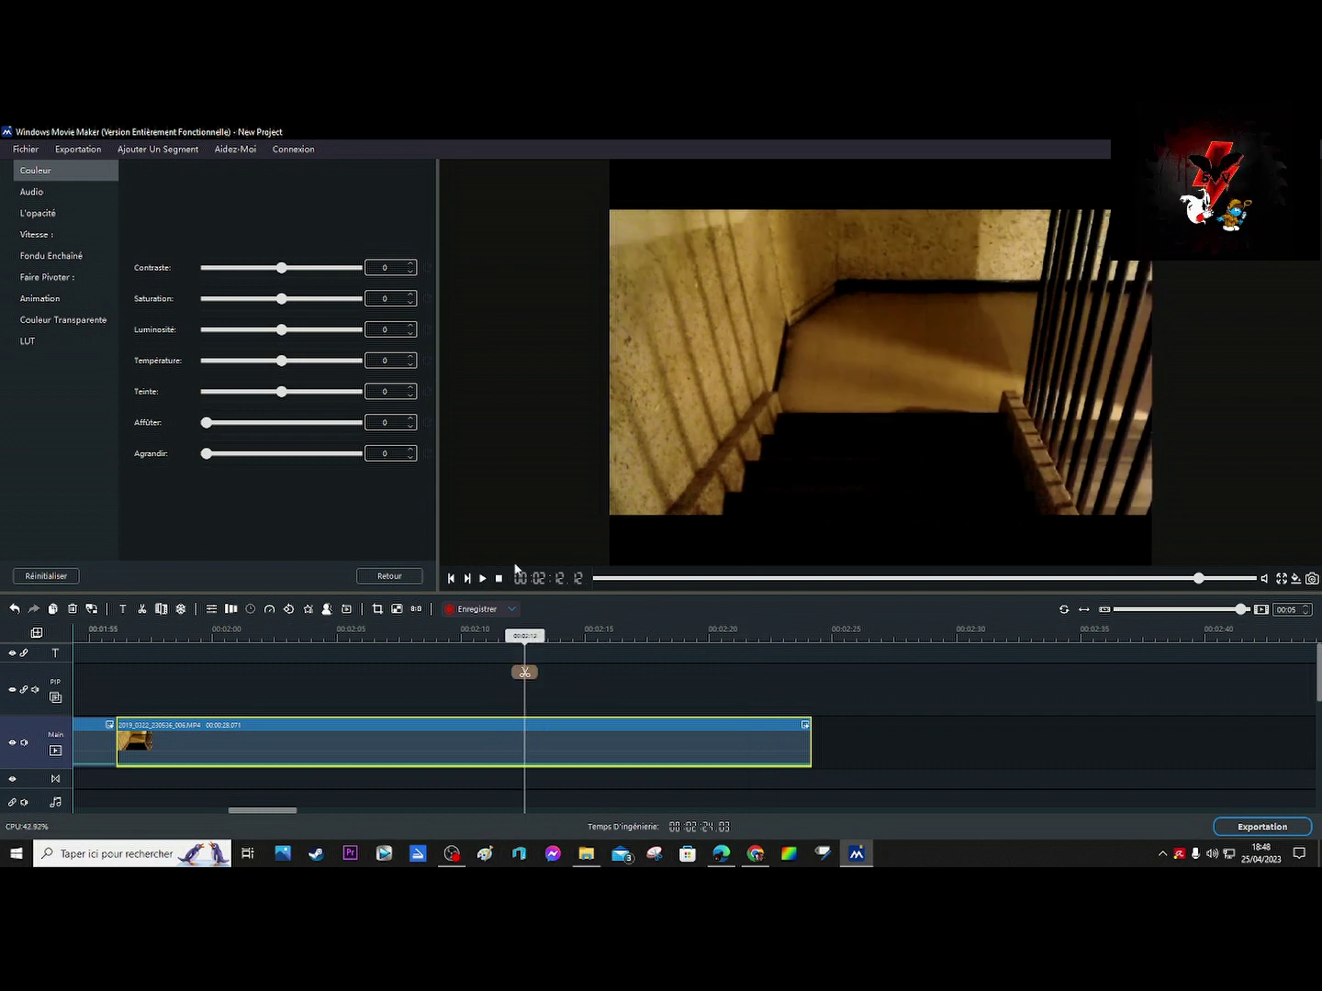
left_click(483, 578)
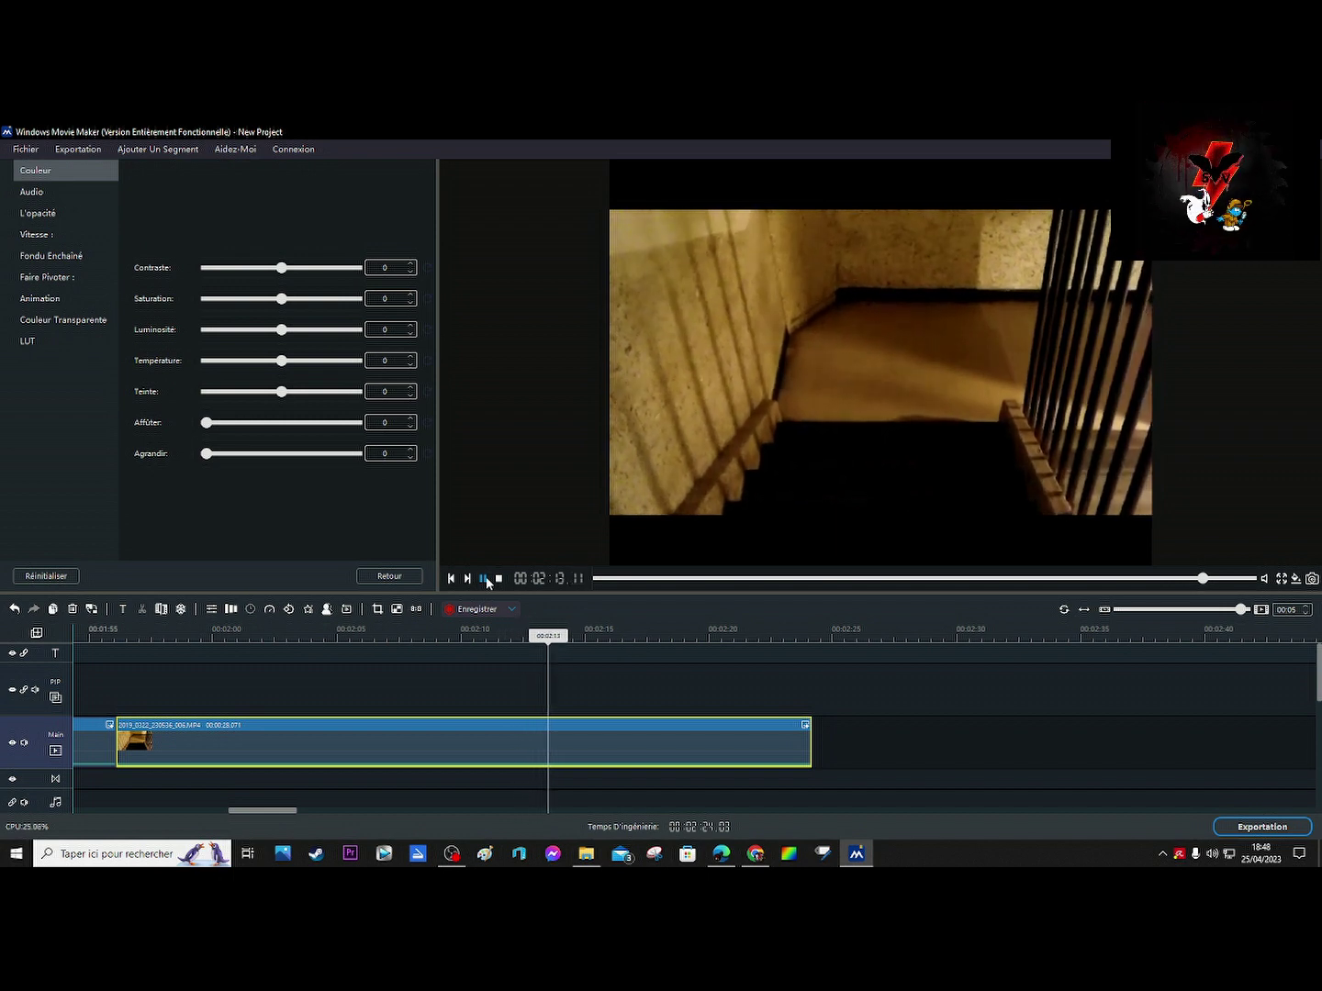
left_click(485, 578)
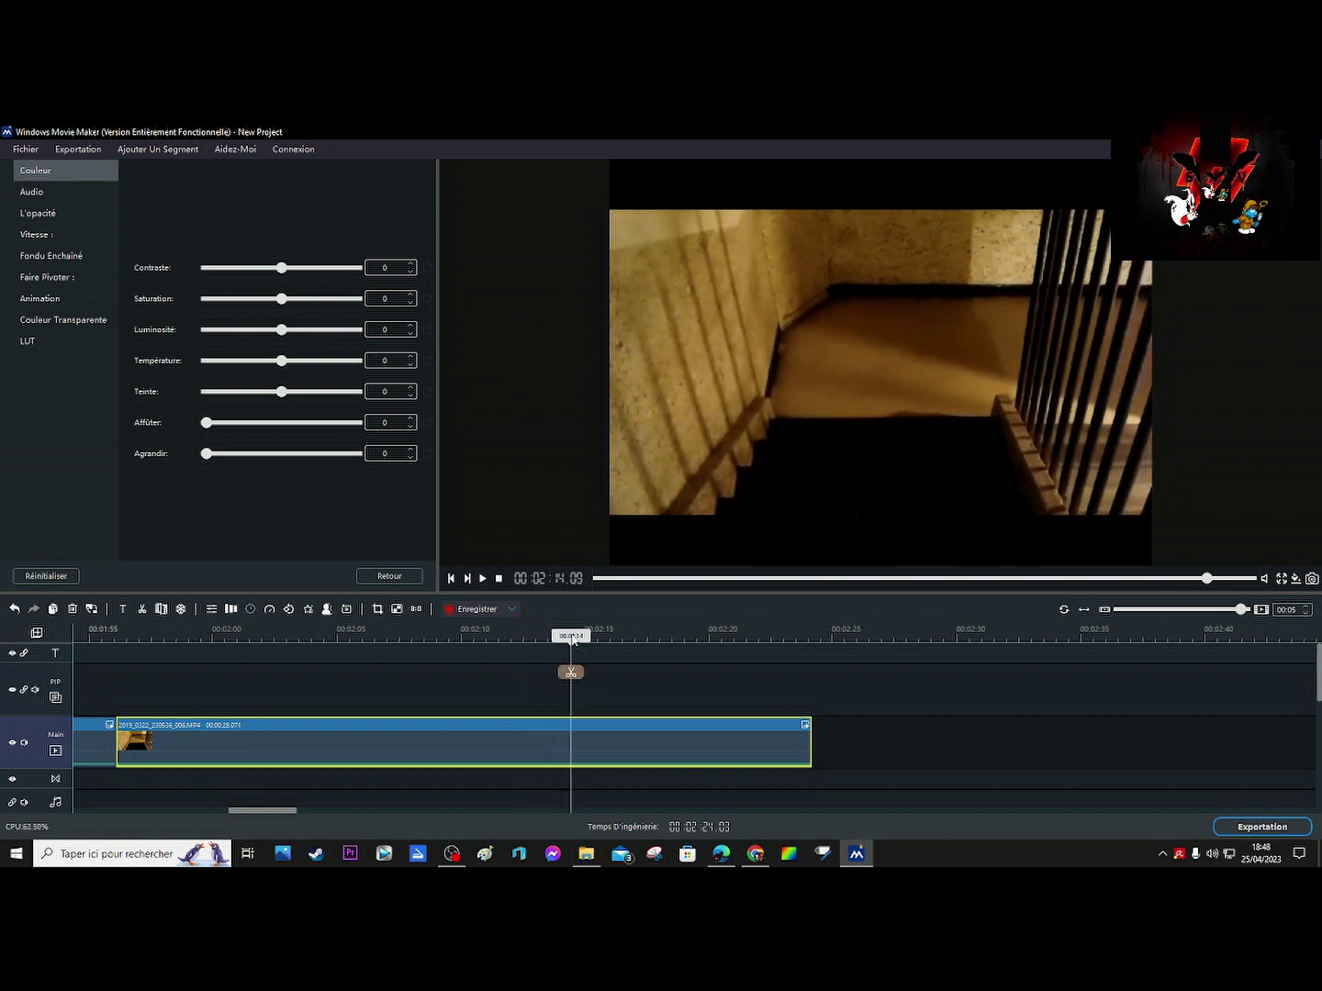
left_click(548, 682)
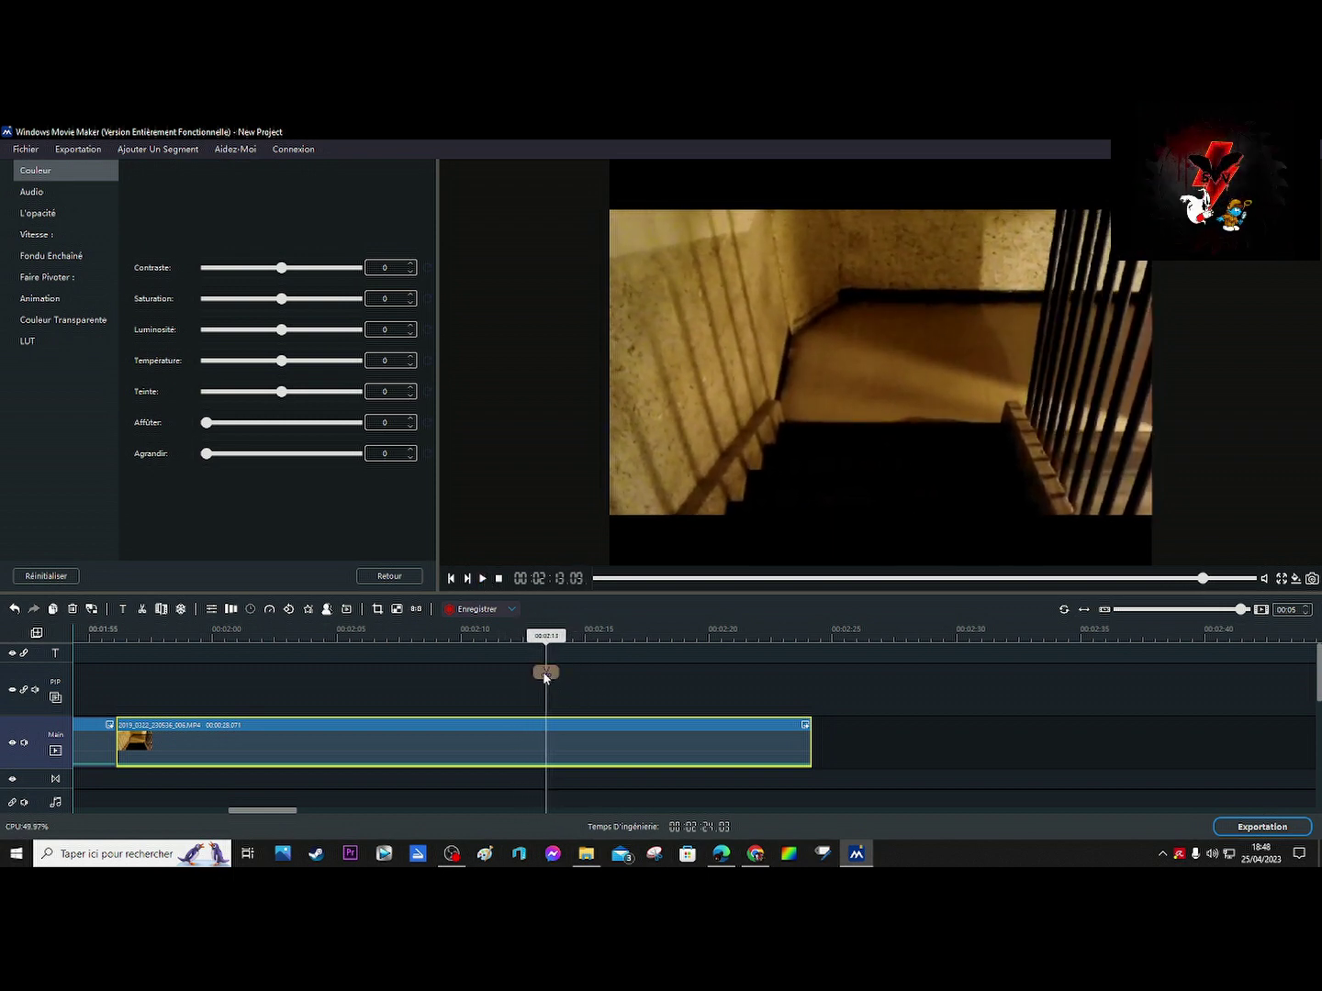
left_click(545, 675)
mouse_move(606, 748)
left_mouse_down()
mouse_move(516, 681)
mouse_move(420, 679)
mouse_move(339, 696)
left_mouse_up()
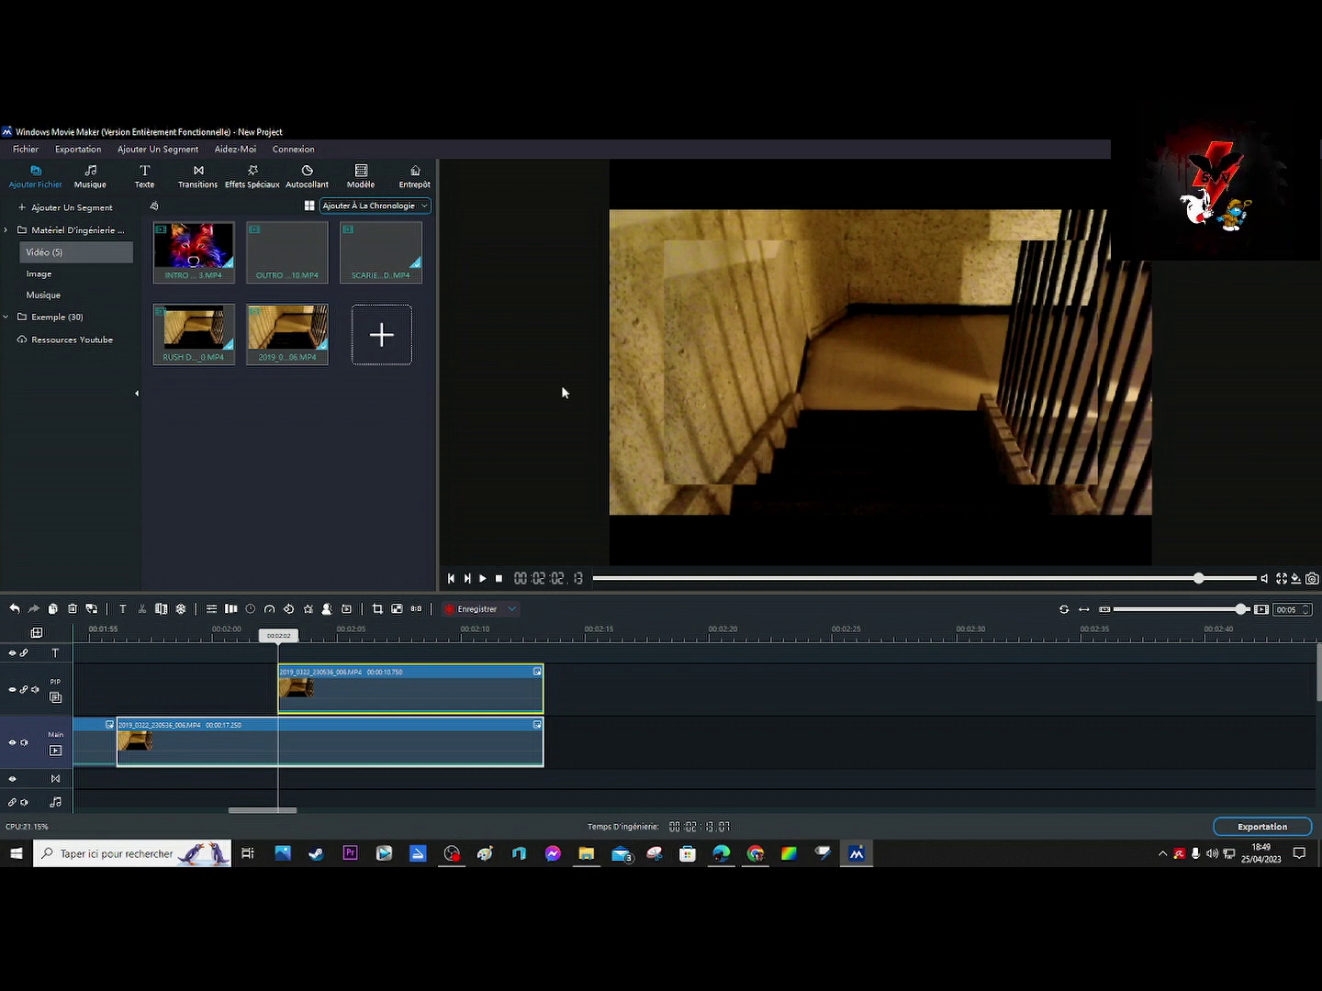
Step: Set the opacity of the clip on the PIP track to 0%
double_click(320, 684)
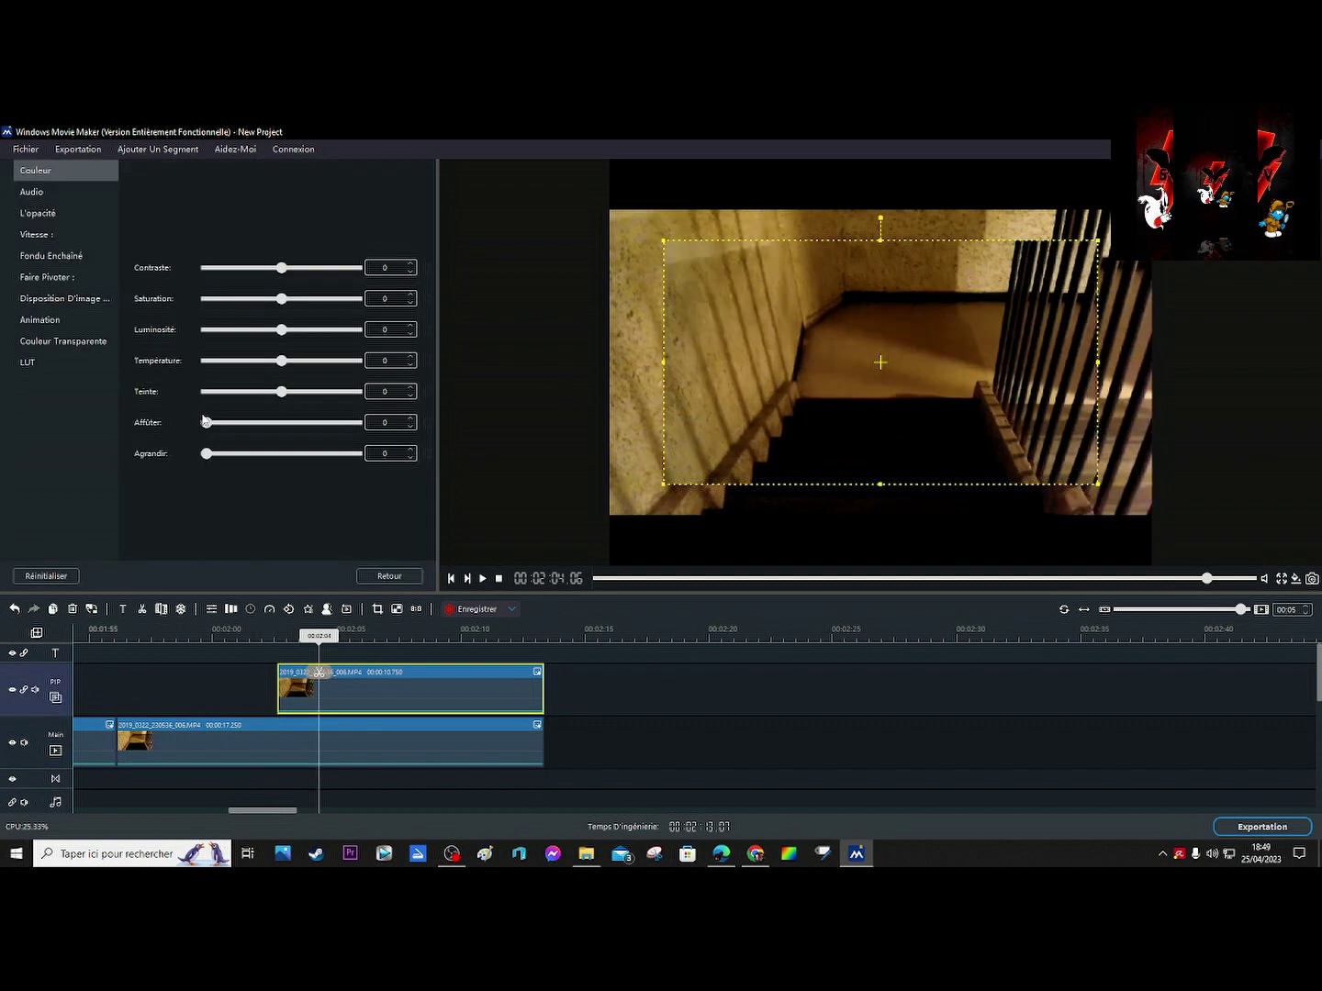
left_click(42, 213)
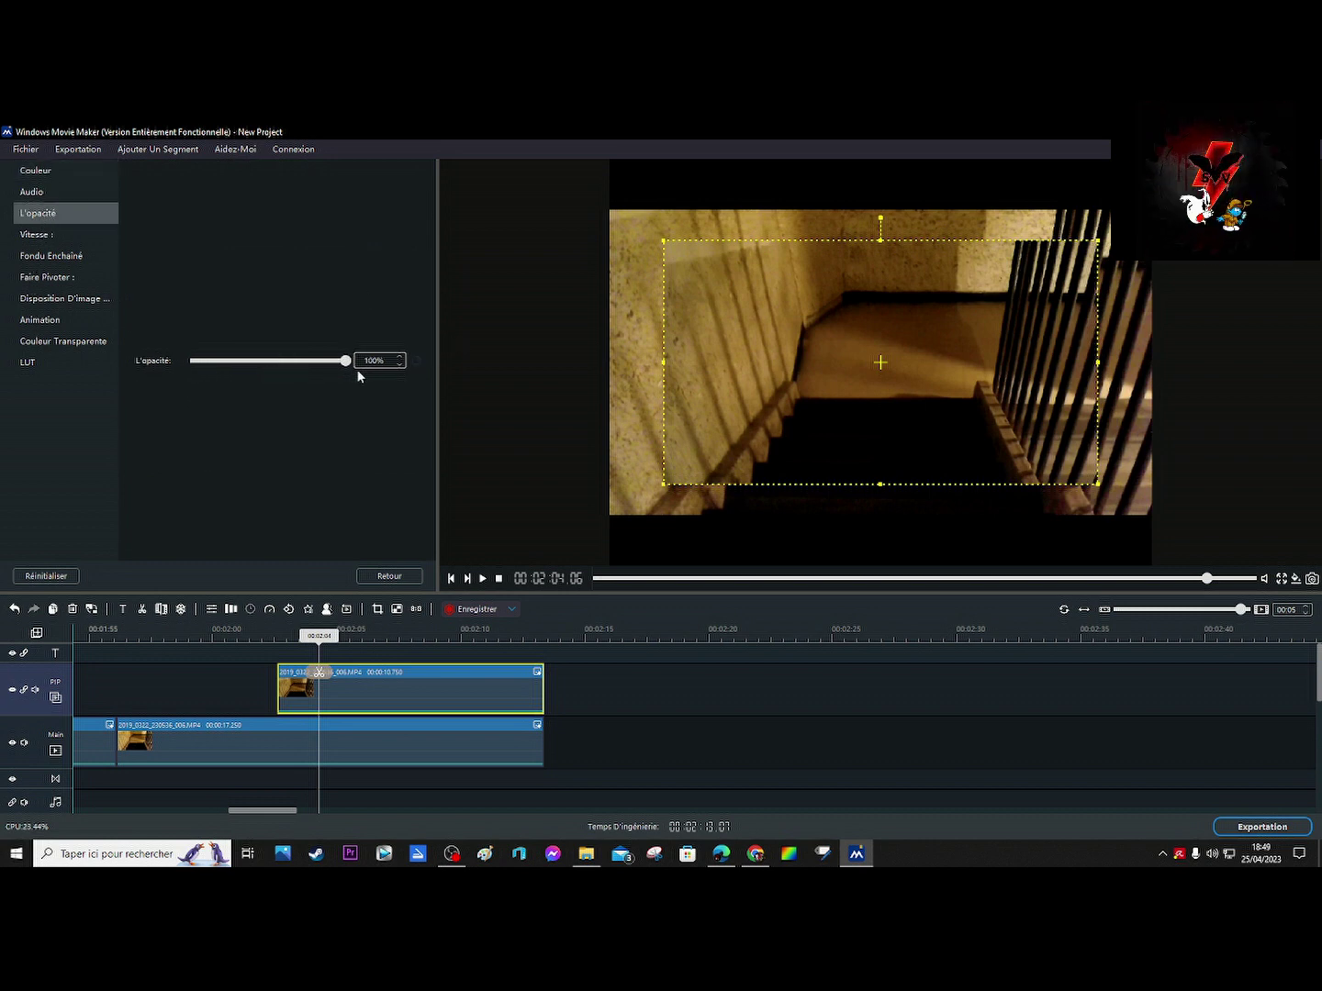
left_click_drag(346, 362, 190, 367)
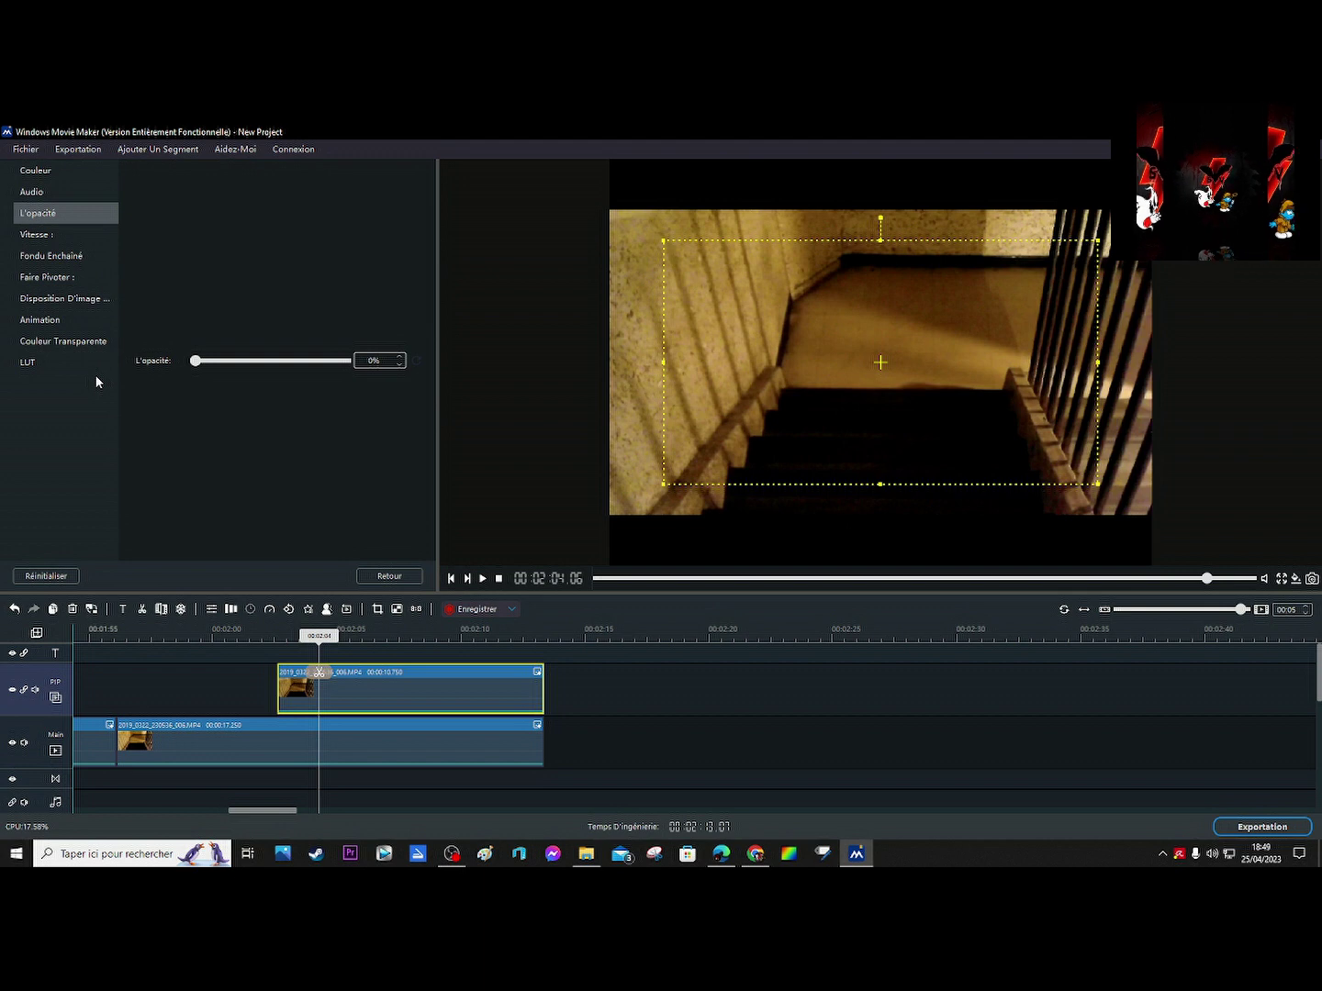
Step: Raise the audio volume of the clip on the PIP track to 206
left_click(332, 730)
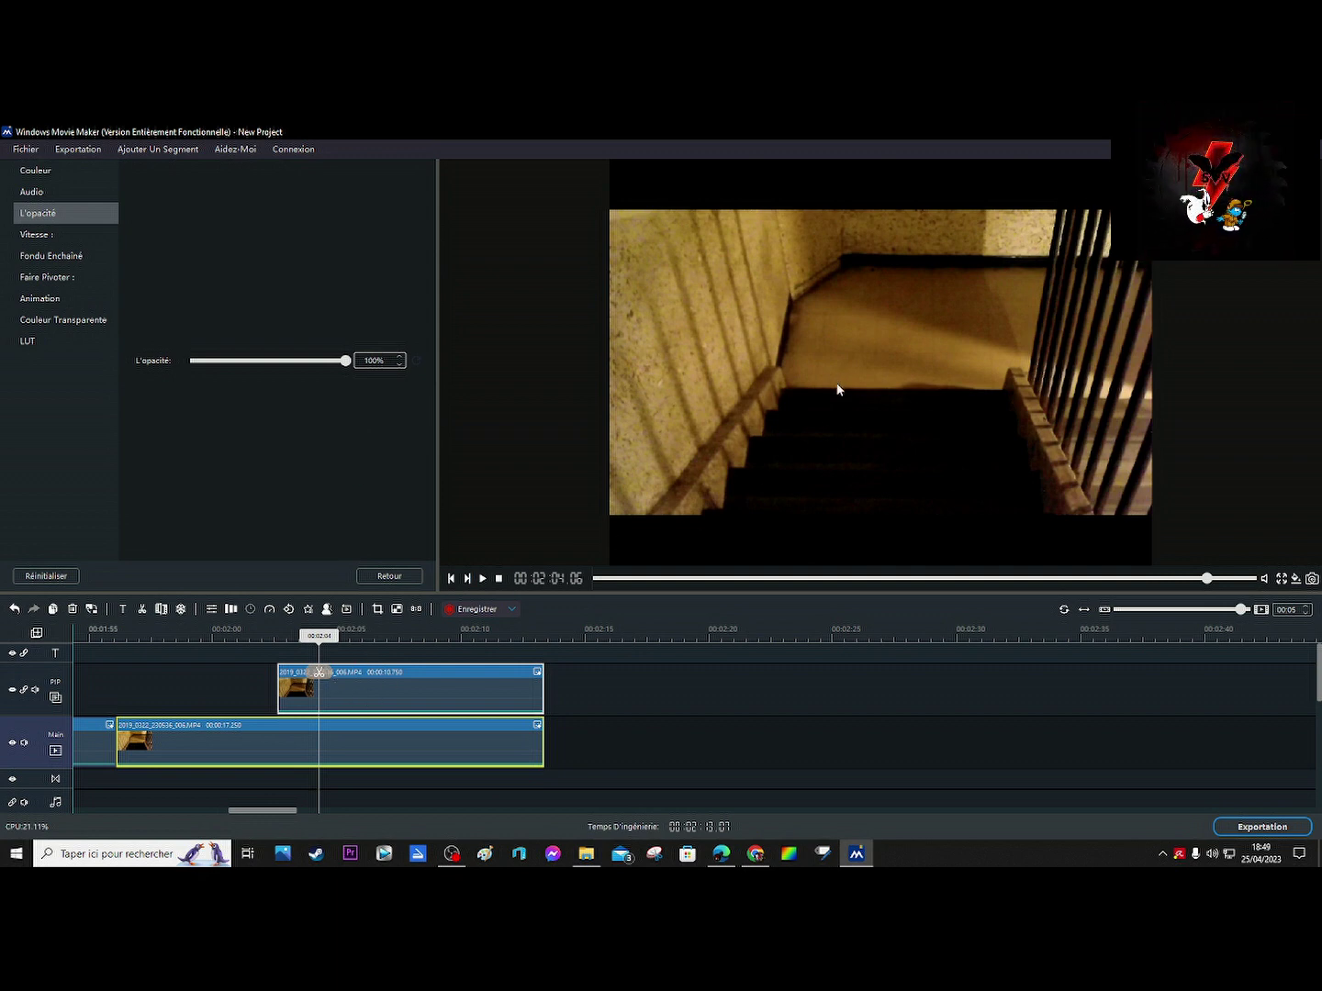
left_click(347, 705)
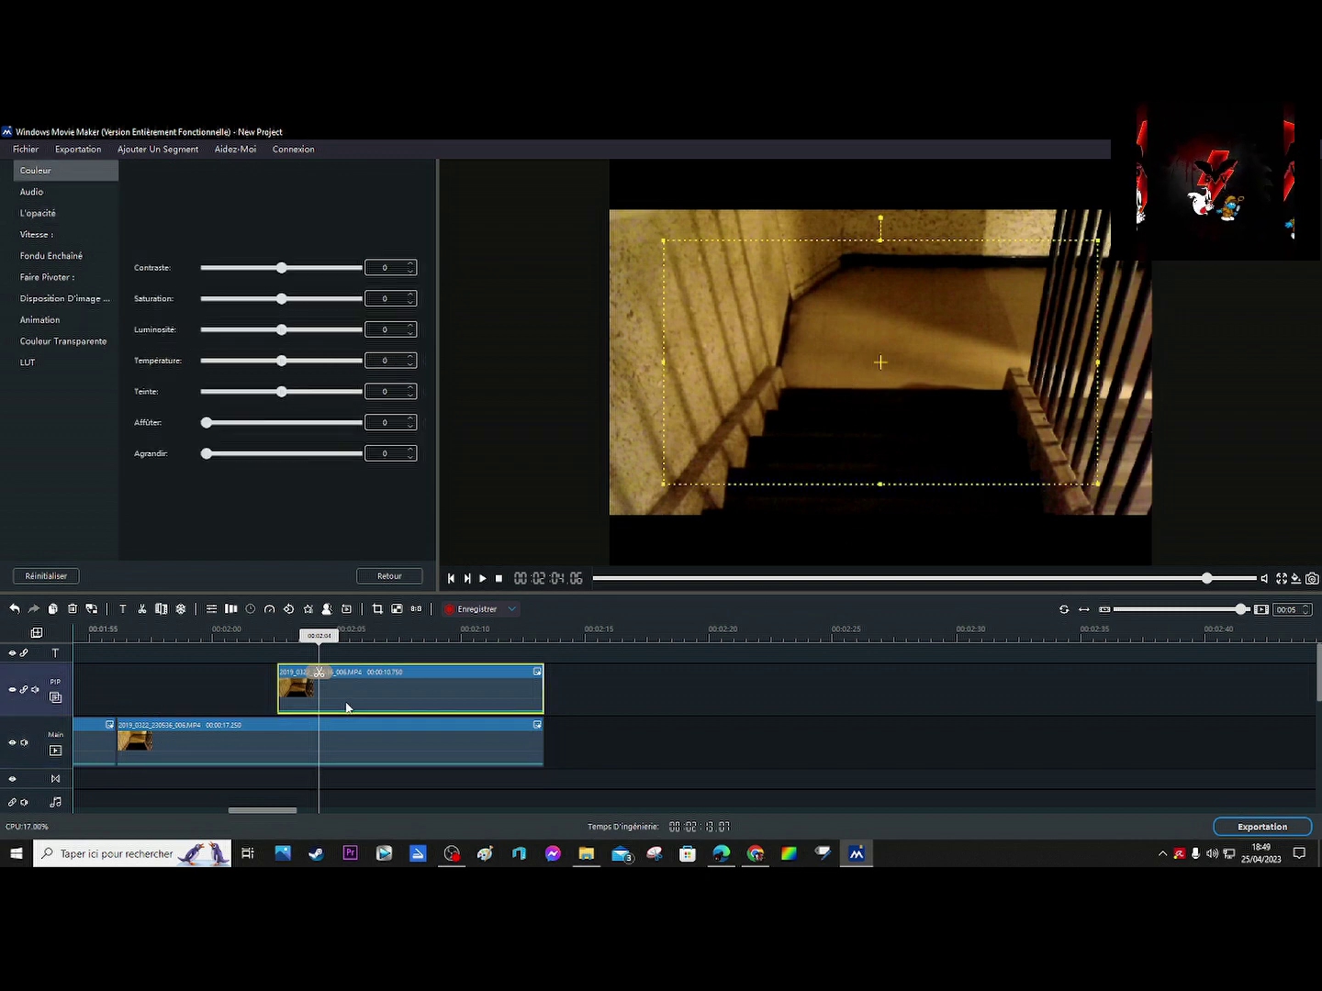
left_click(45, 197)
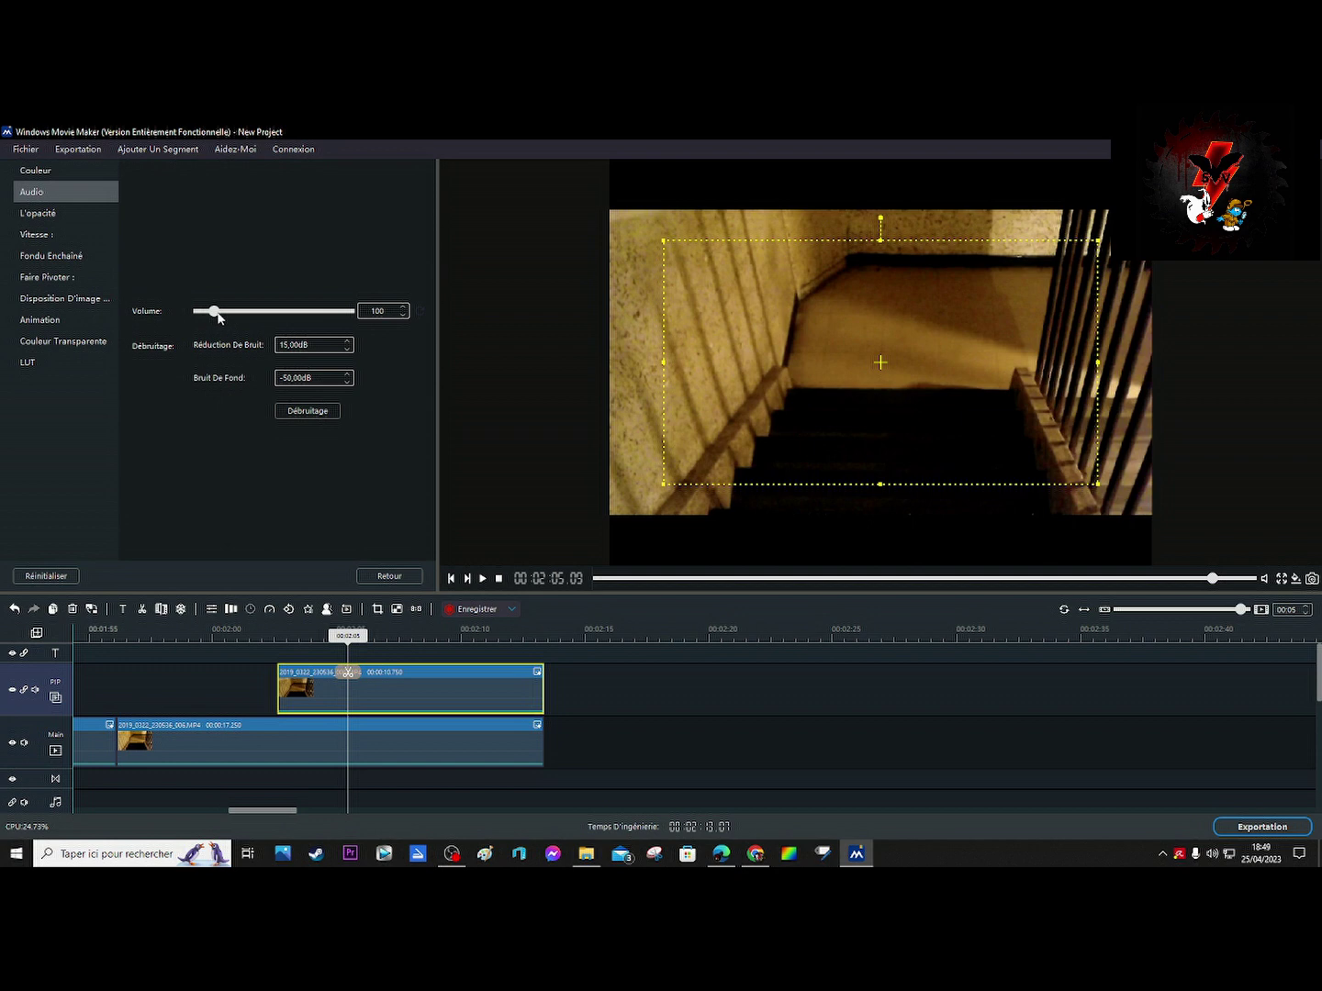
left_click_drag(218, 313, 222, 315)
left_click_drag(226, 311, 236, 316)
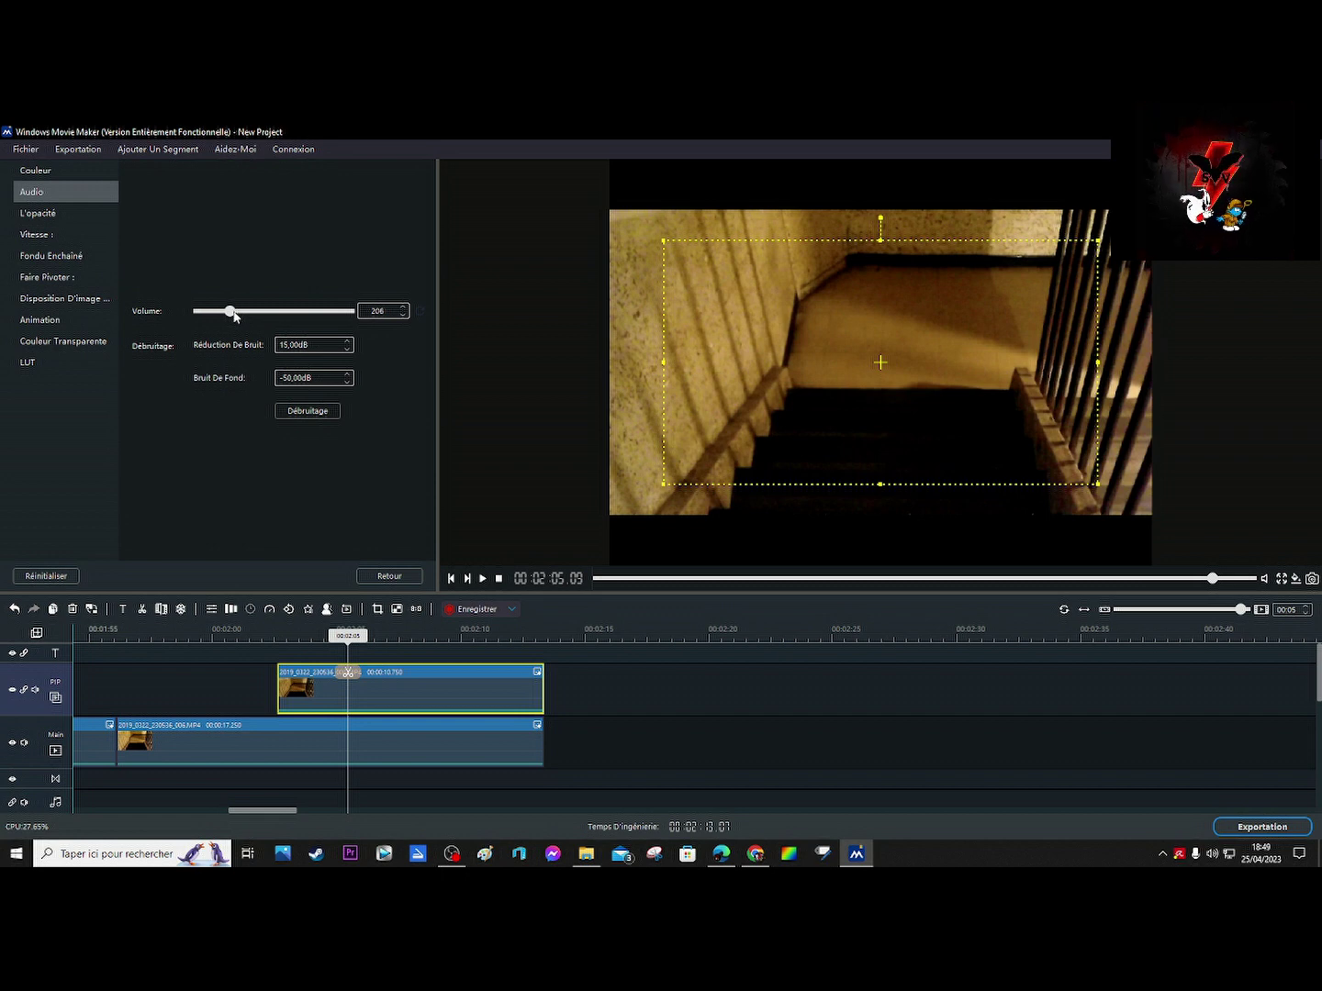
Step: Set the PIP clip's audio volume to 200 and move the playhead back to about 00:02:02
left_click(402, 315)
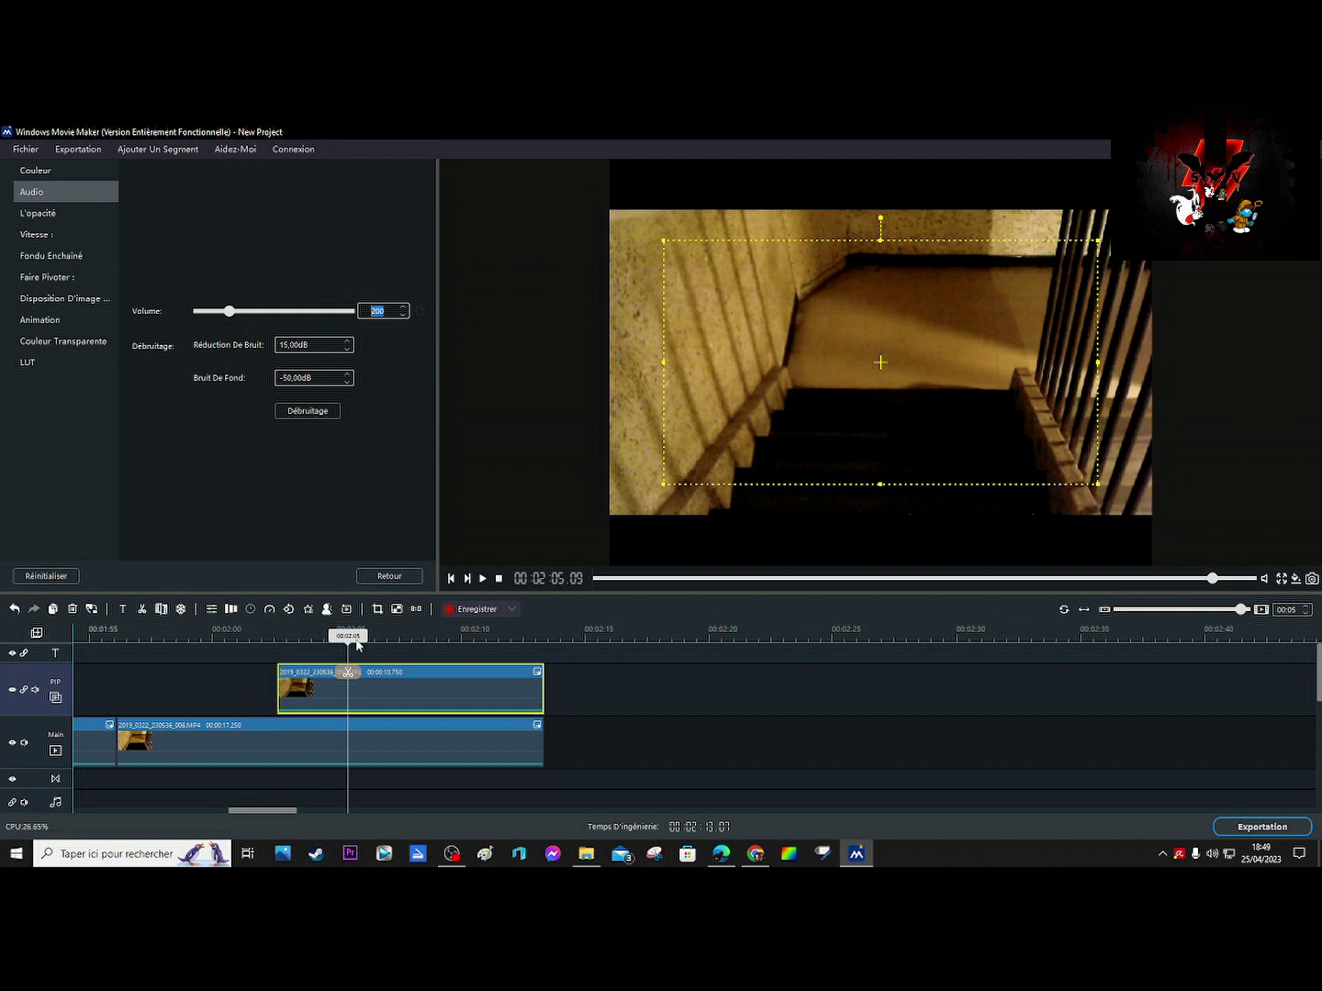
left_click(309, 635)
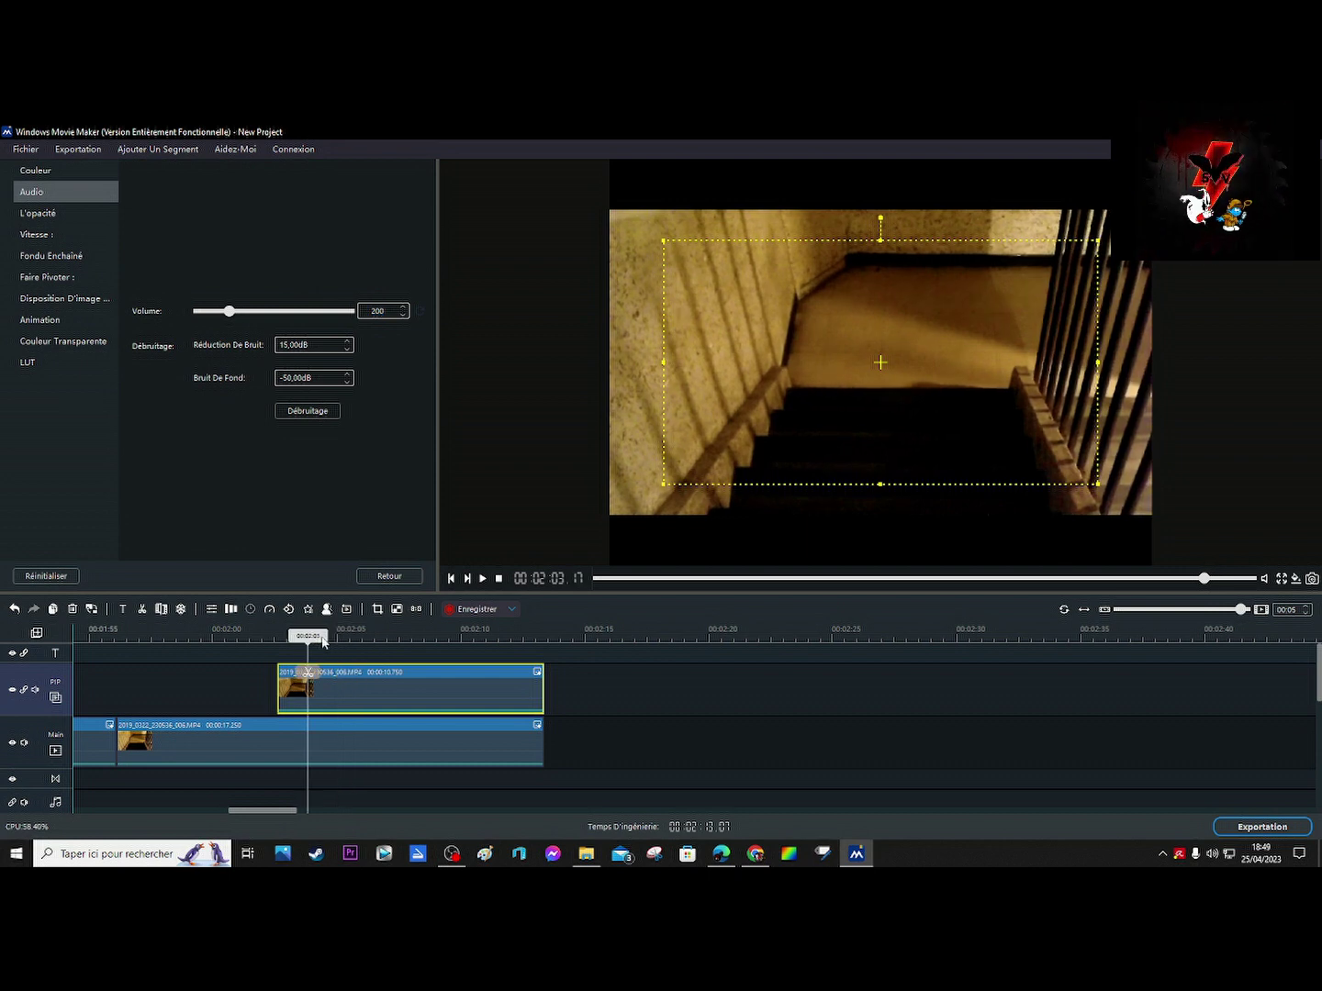
left_click(334, 635)
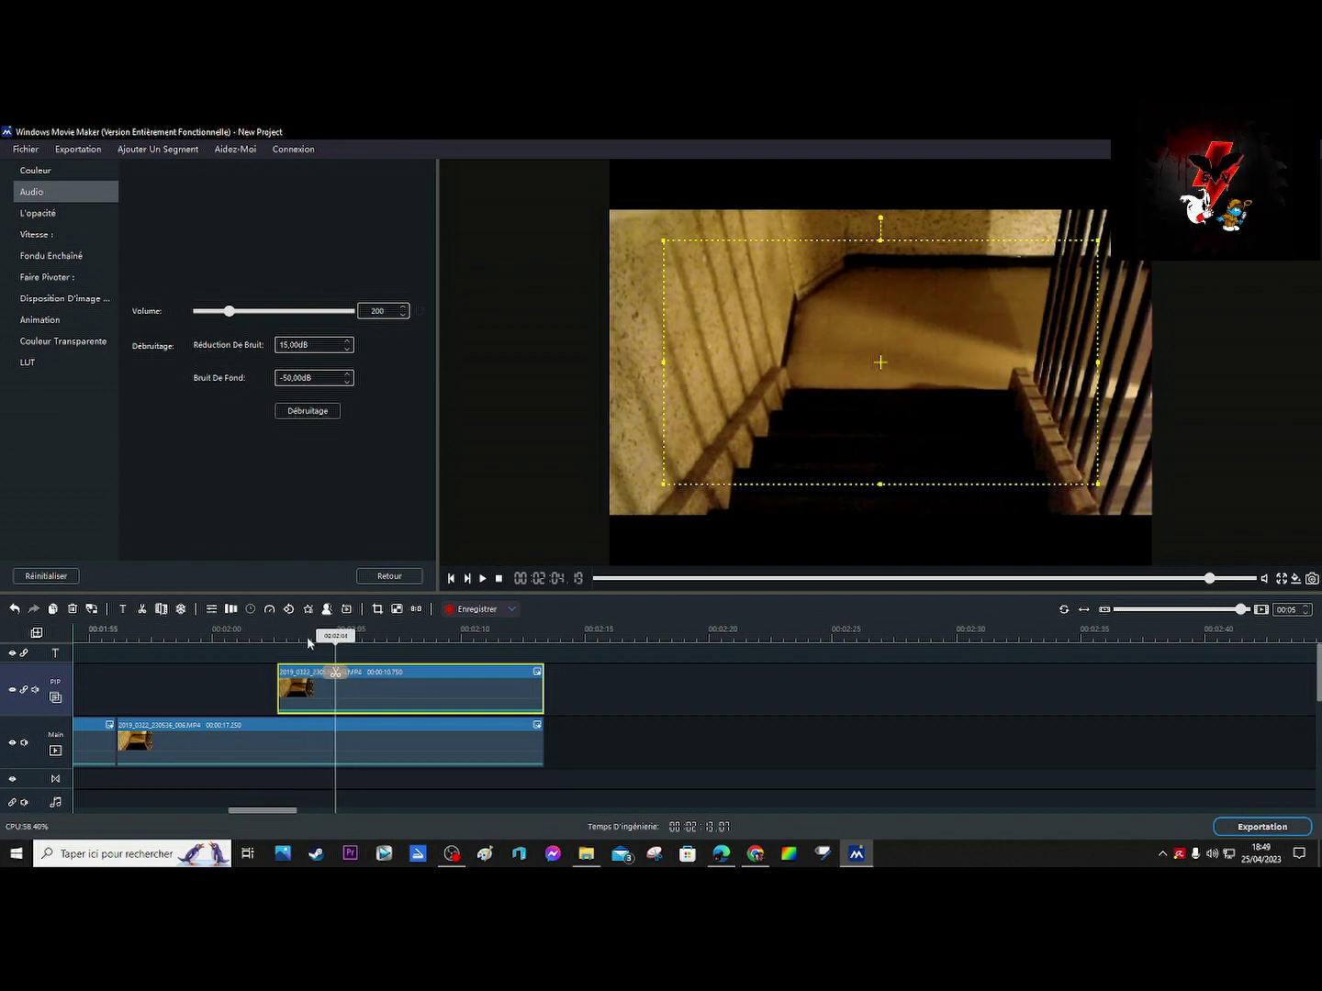
left_click(262, 740)
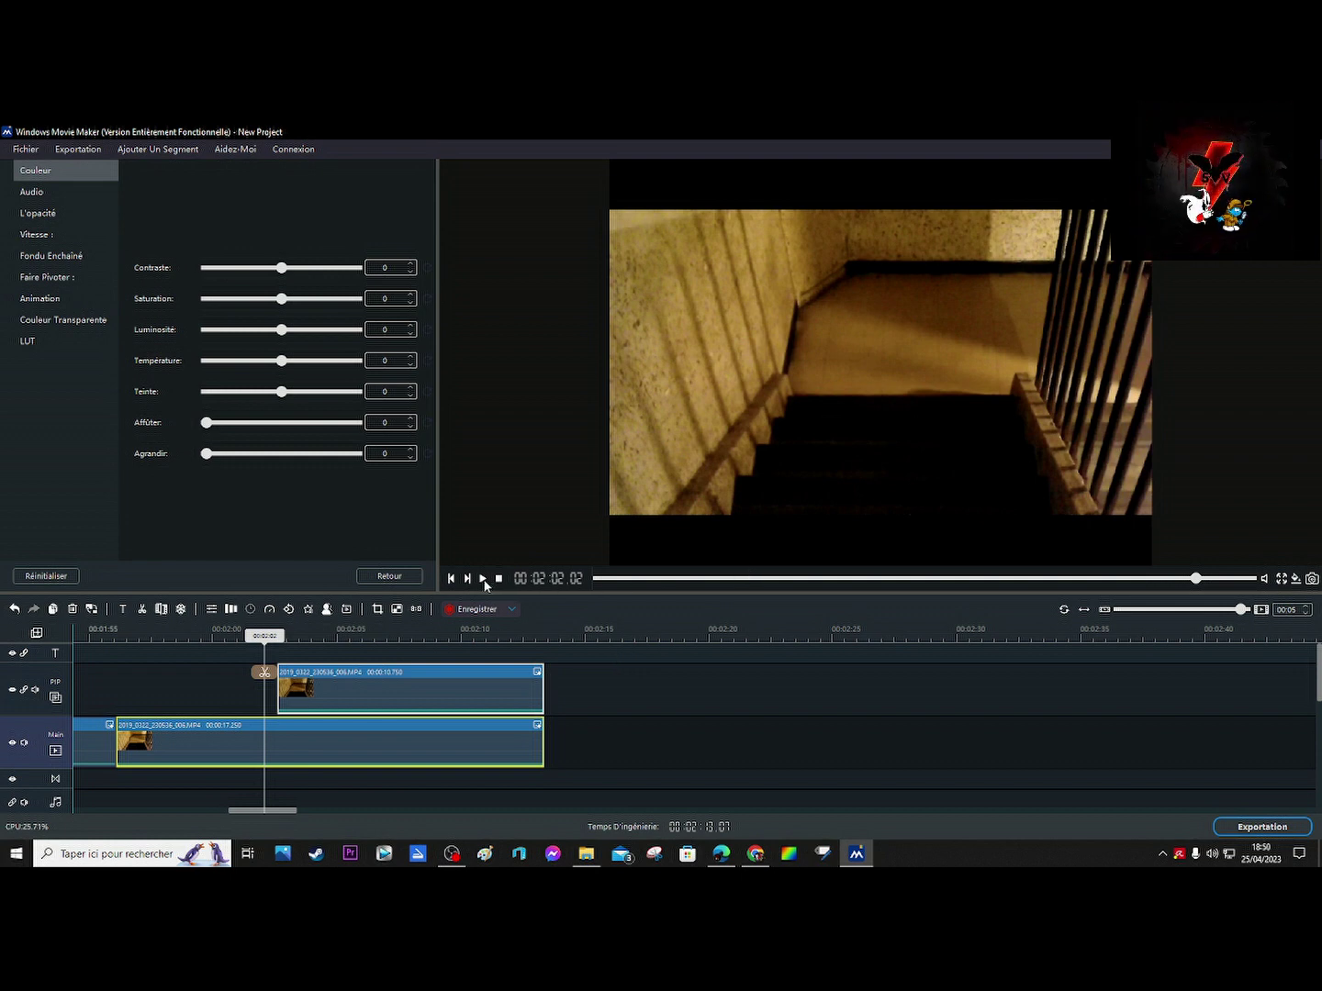
Step: Raise the PIP clip's audio volume to 495 and play the overlapping clips from just before the PIP clip's start
left_click(493, 688)
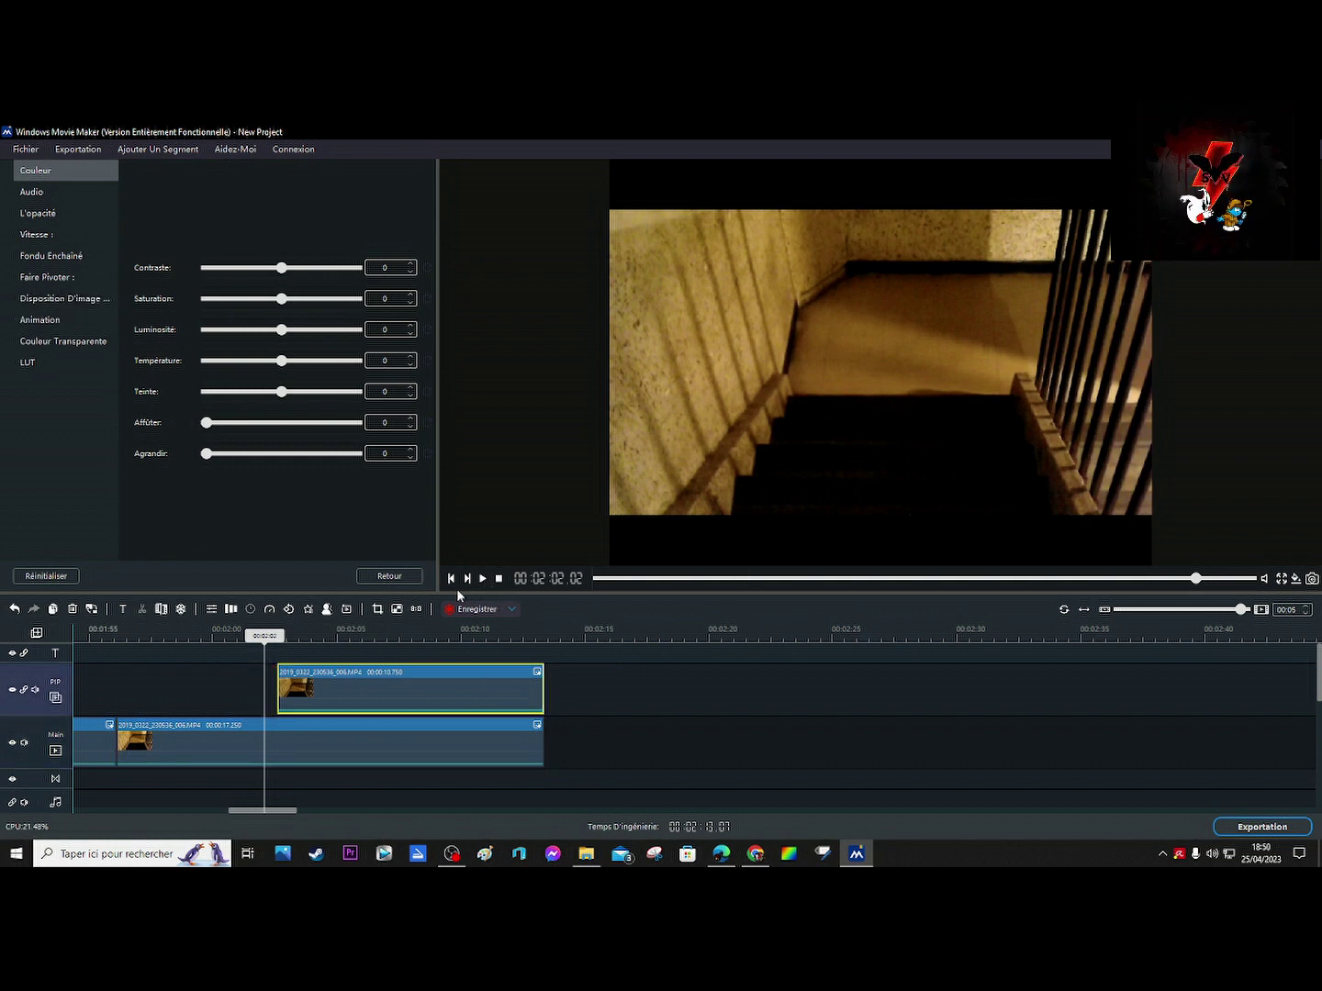
left_click(65, 198)
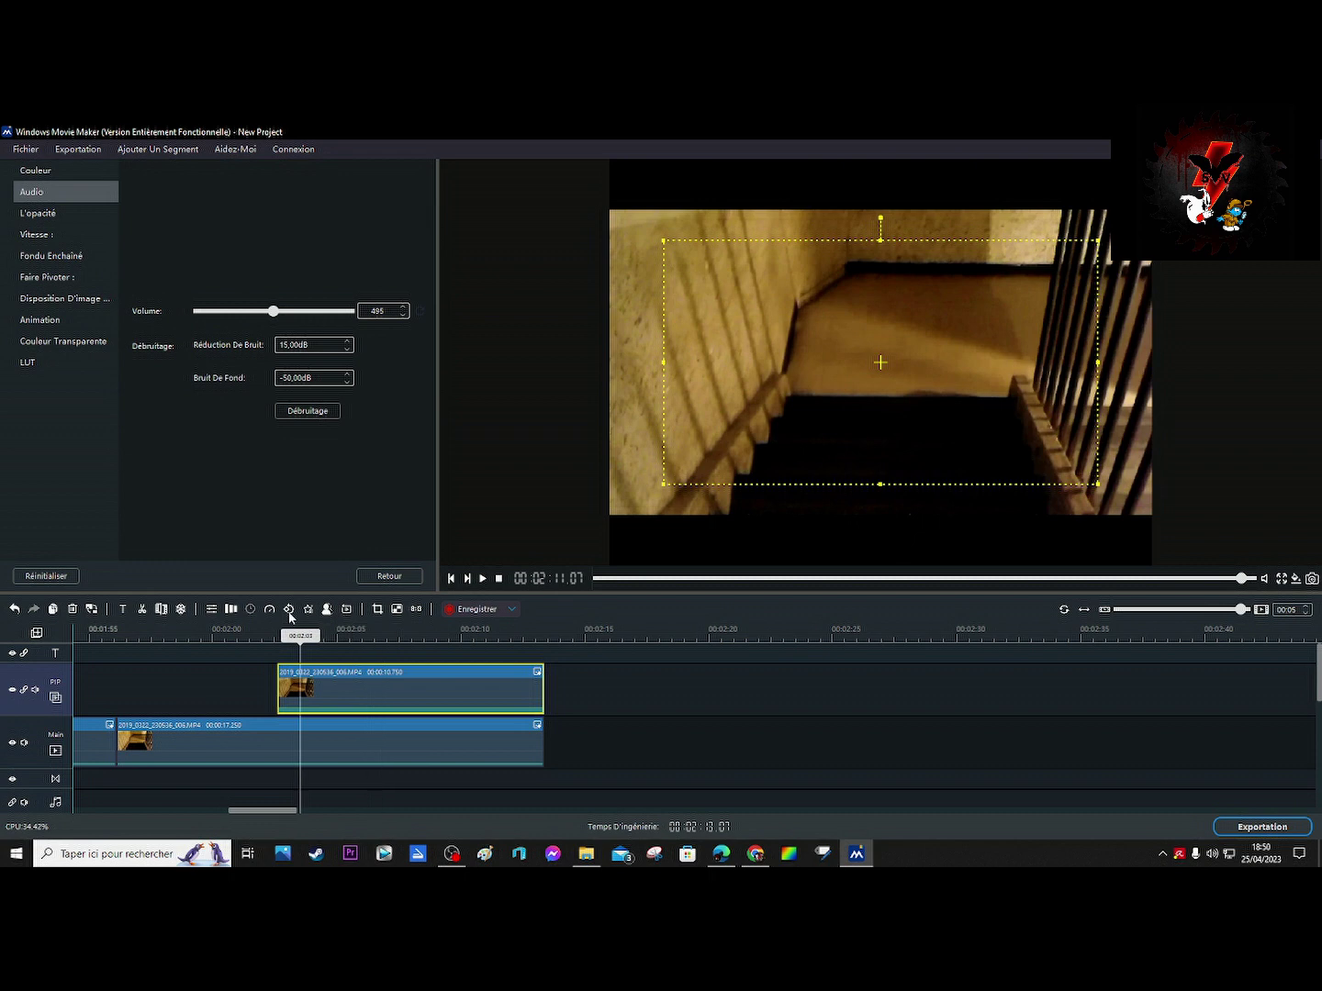
left_click_drag(290, 617, 261, 616)
left_click(484, 579)
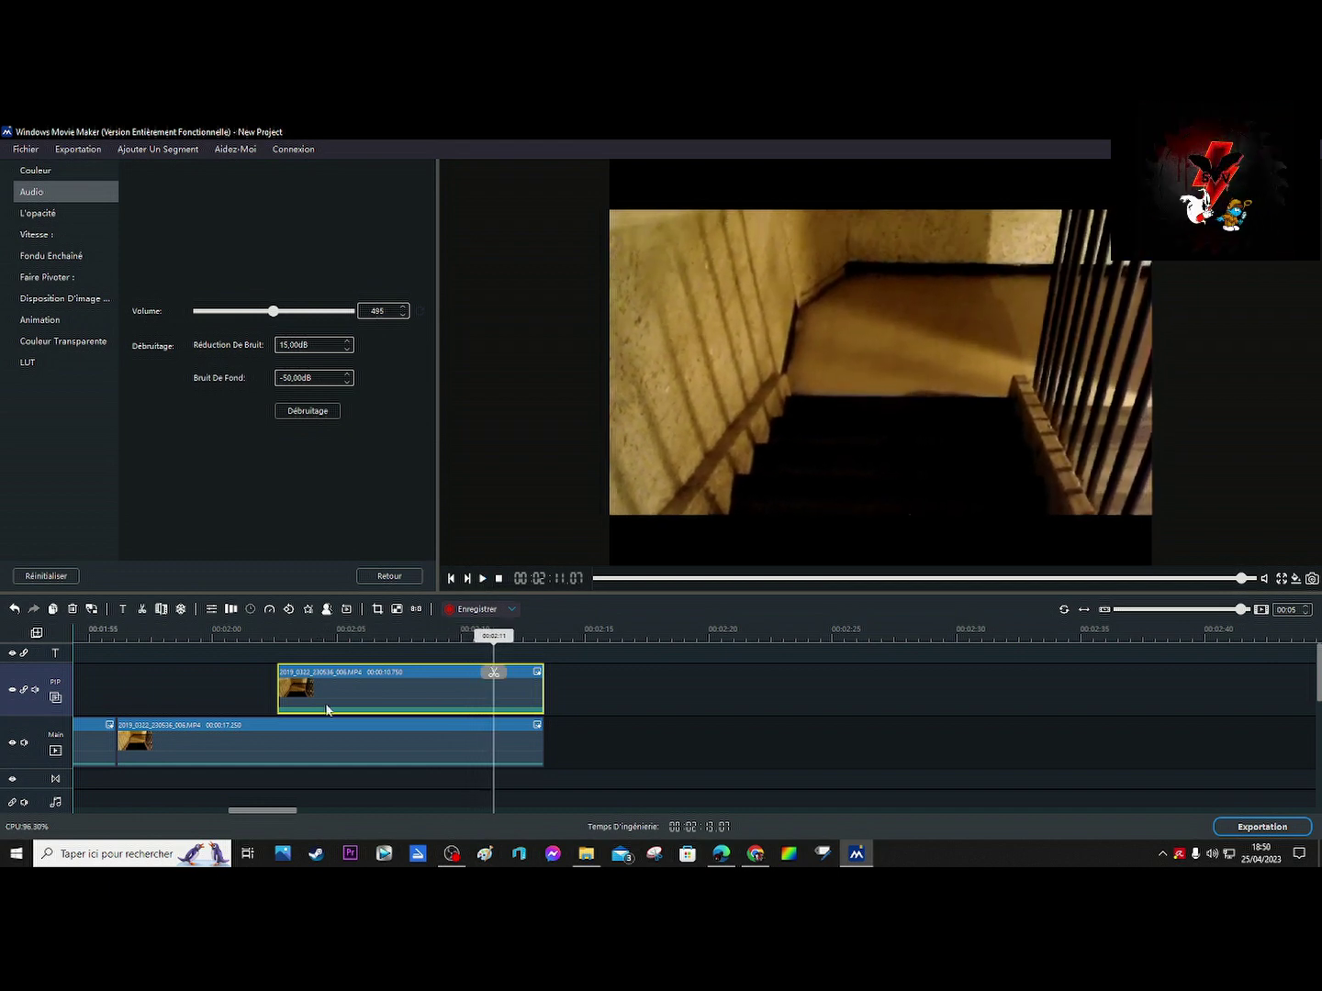
Step: Replay the overlapping staircase clips from about 00:02:02 to listen to the amplified sound
left_click(261, 739)
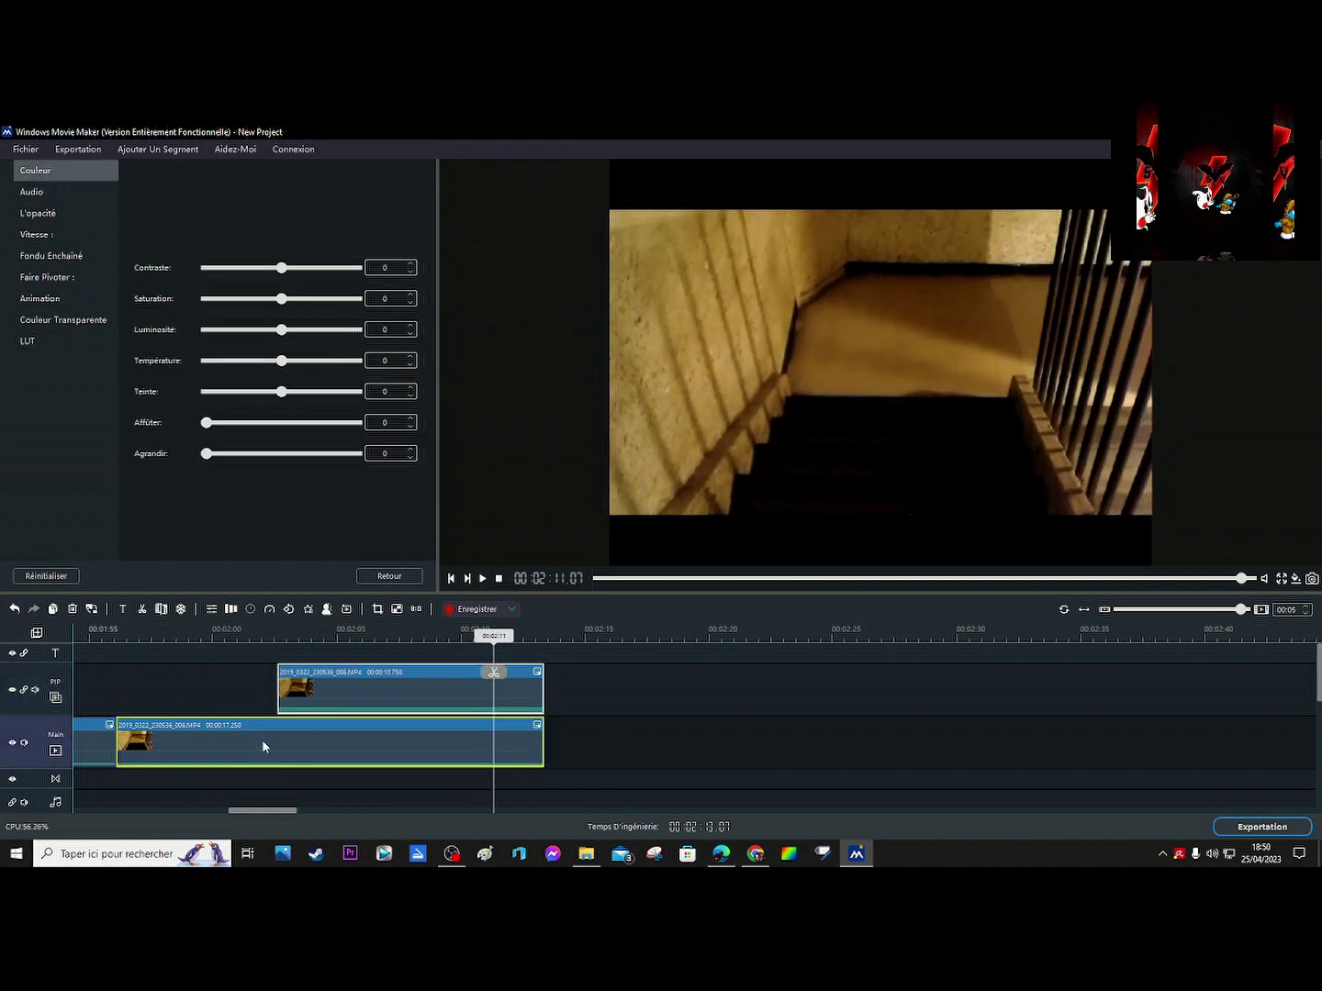
left_click(484, 578)
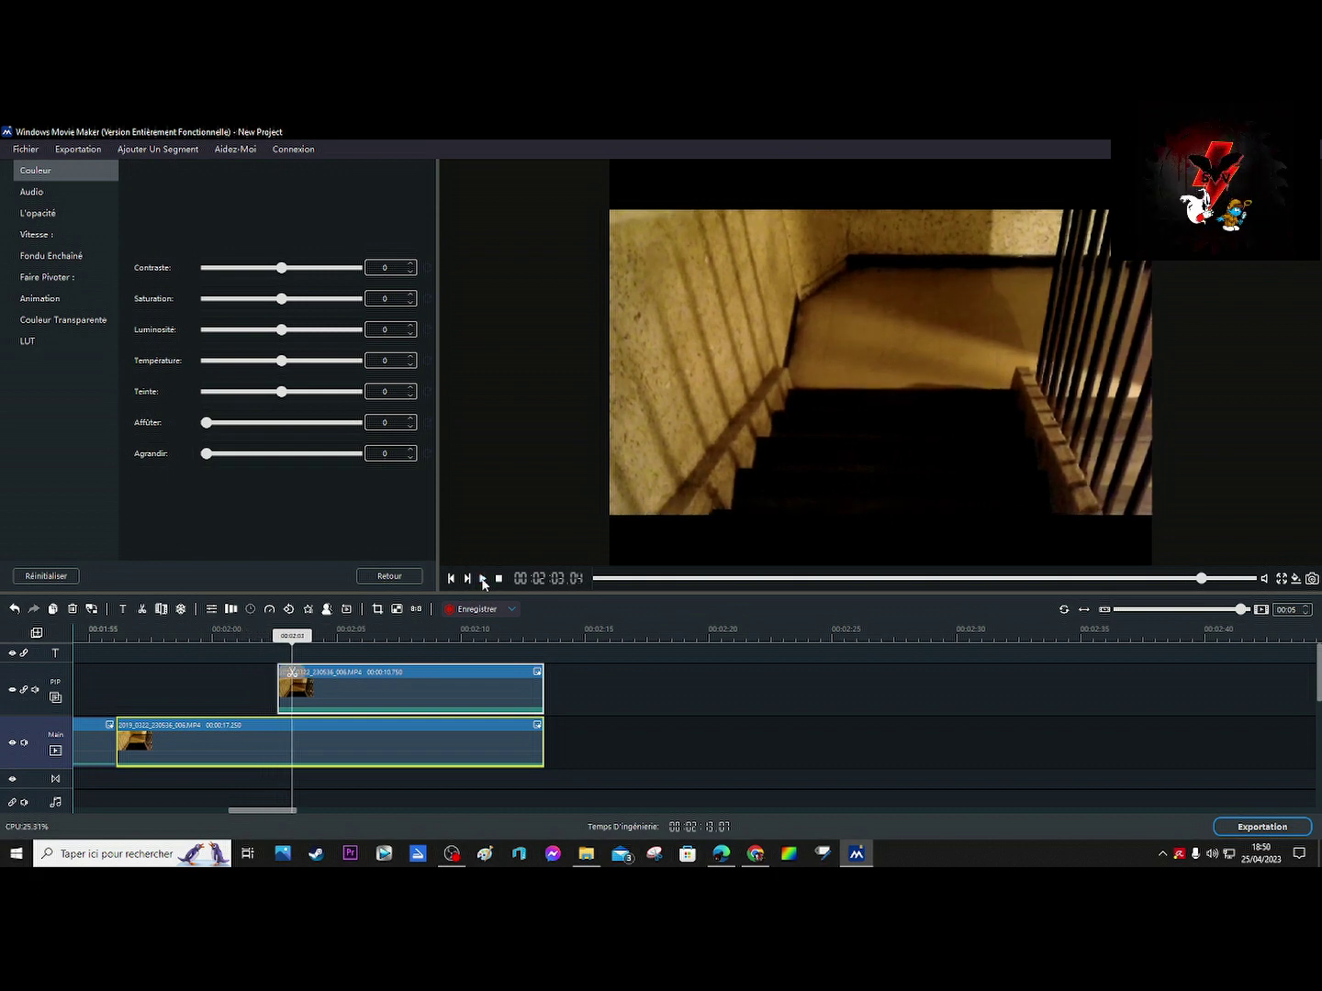
left_click(283, 643)
left_click(482, 581)
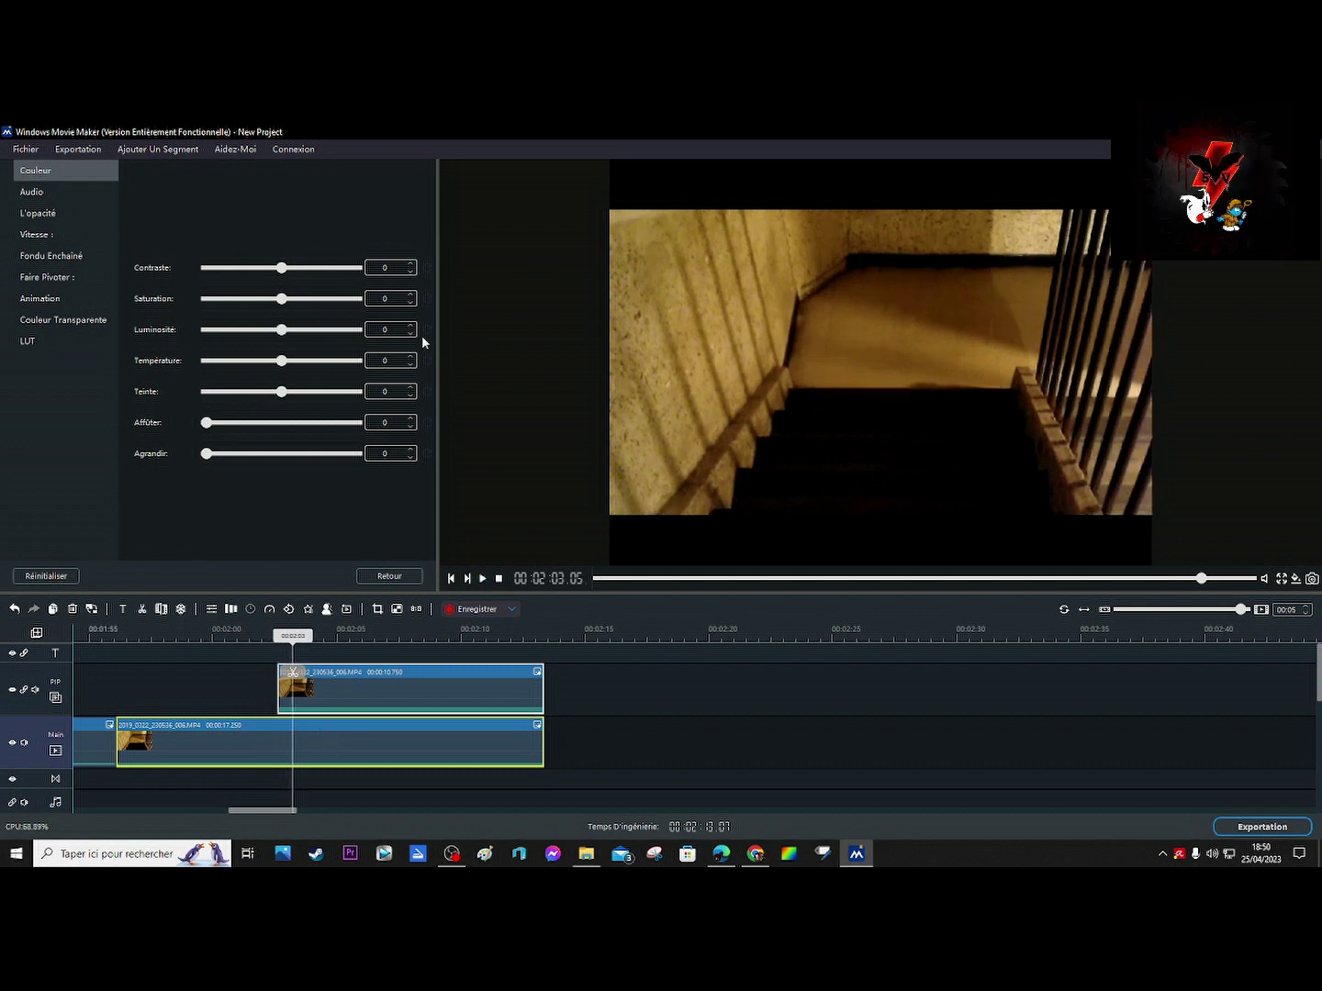
Step: Lower the audio volume of the clip on the PIP track to 200
left_click(324, 706)
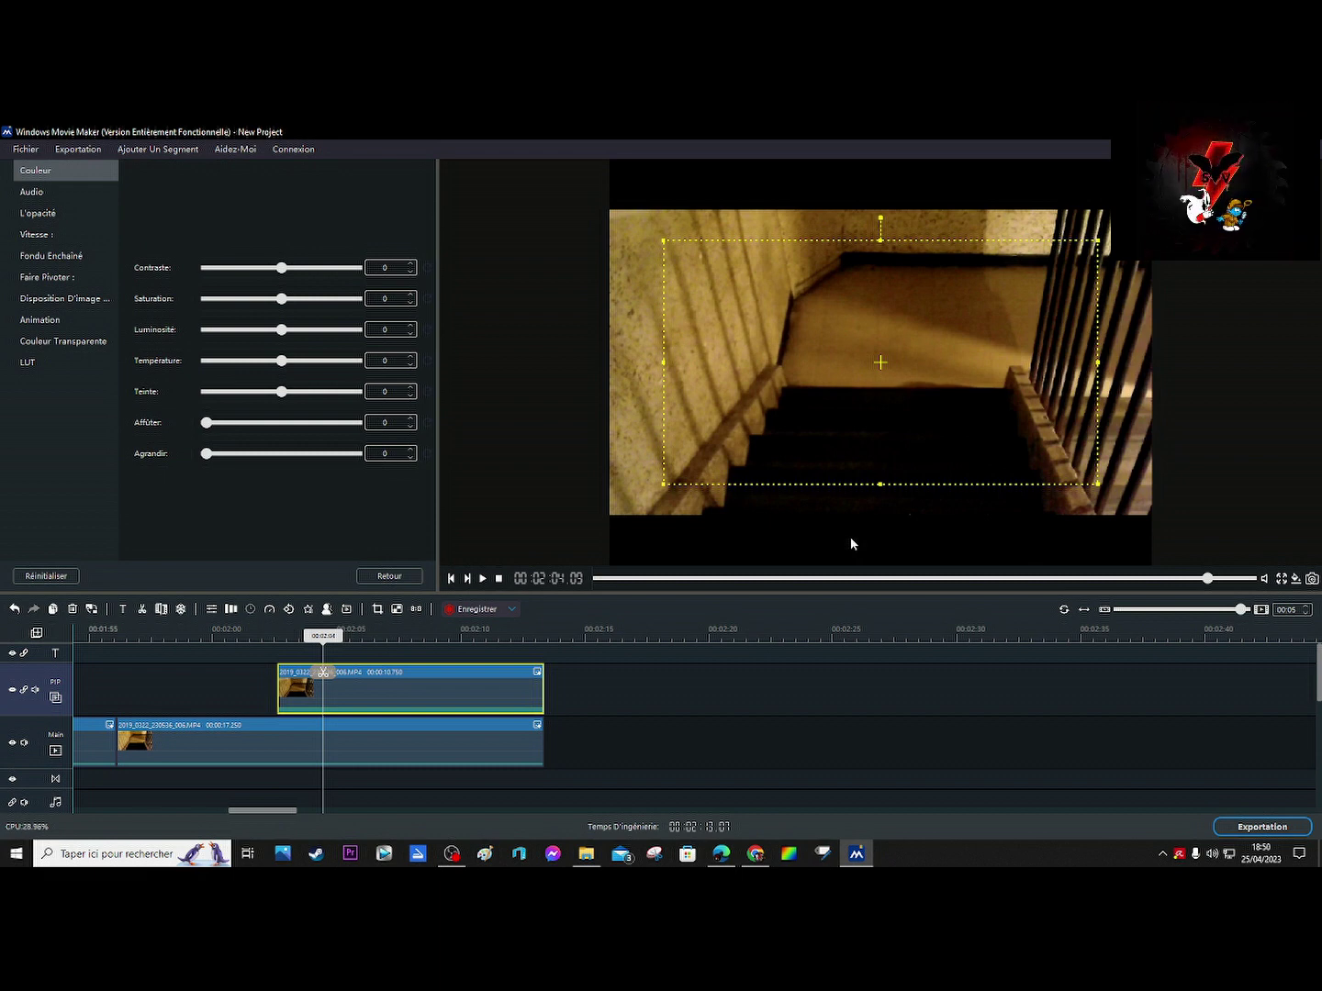
left_click(358, 682)
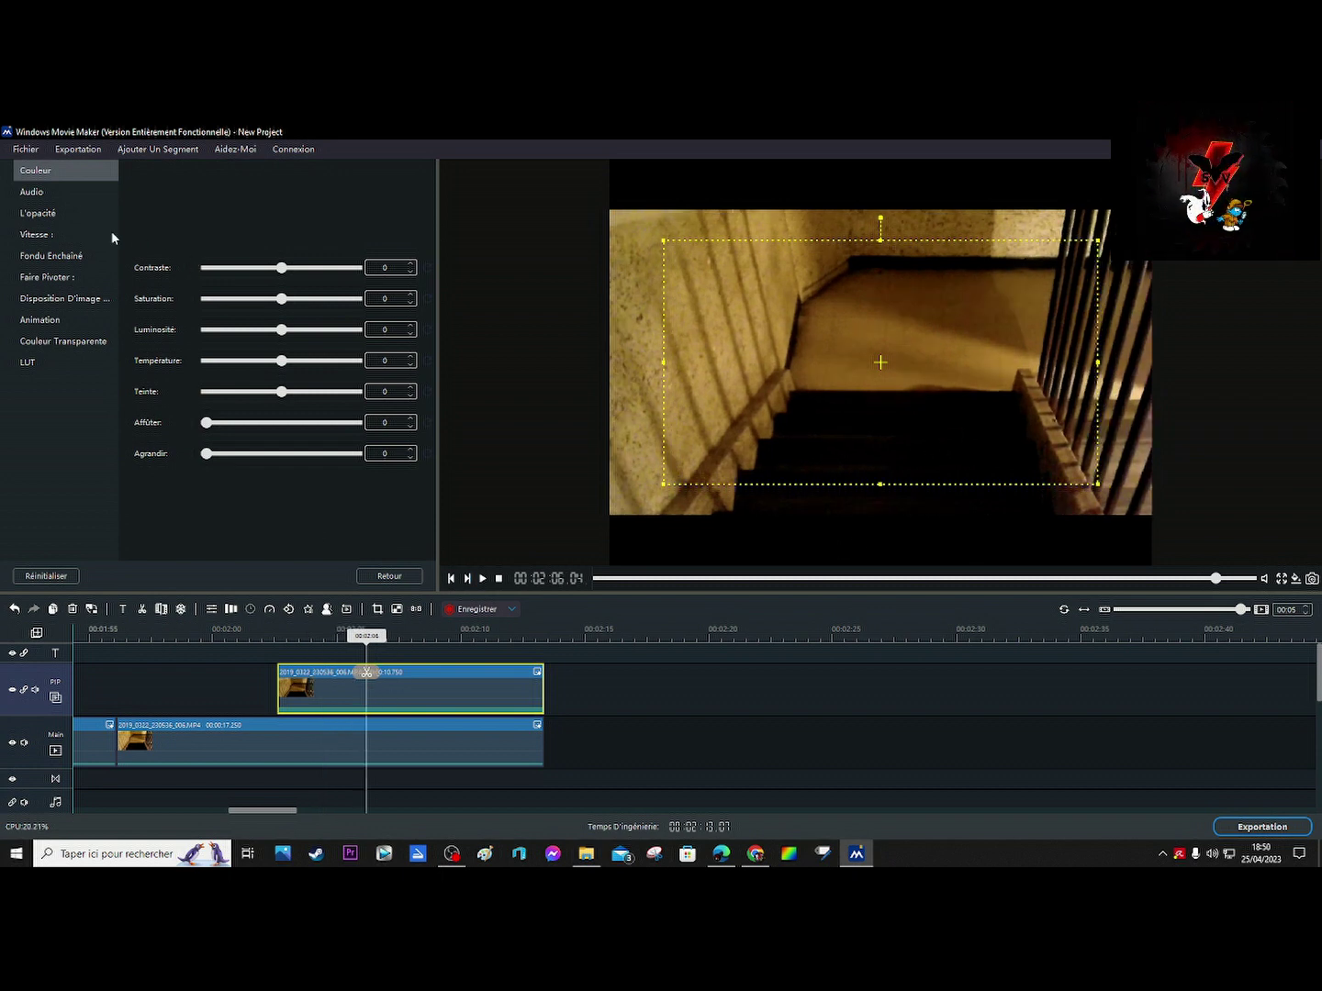
left_click(52, 192)
left_click_drag(250, 312, 228, 318)
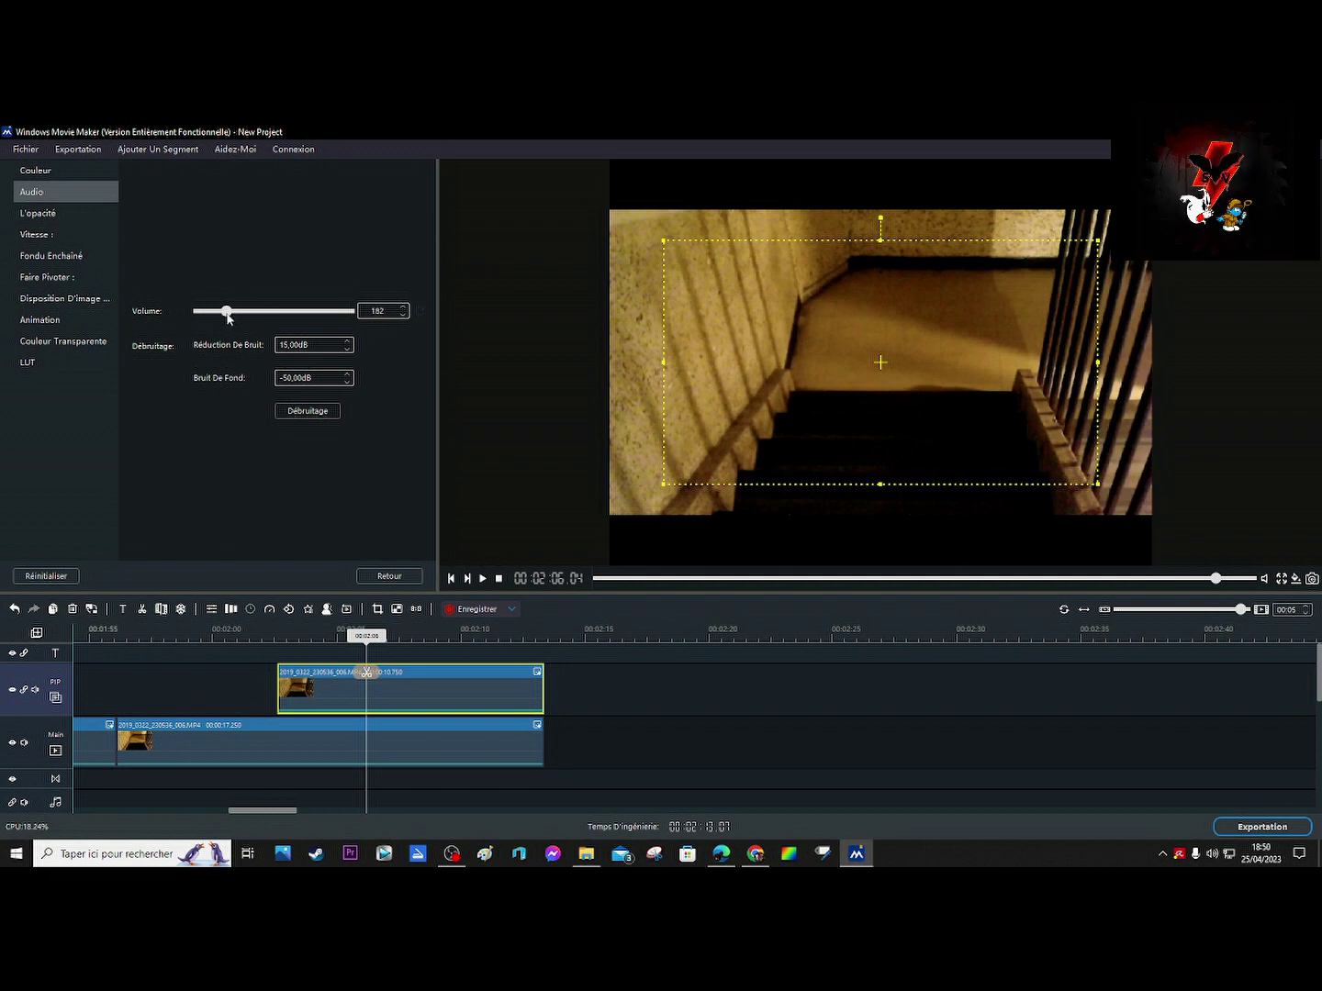
left_click_drag(228, 319, 232, 316)
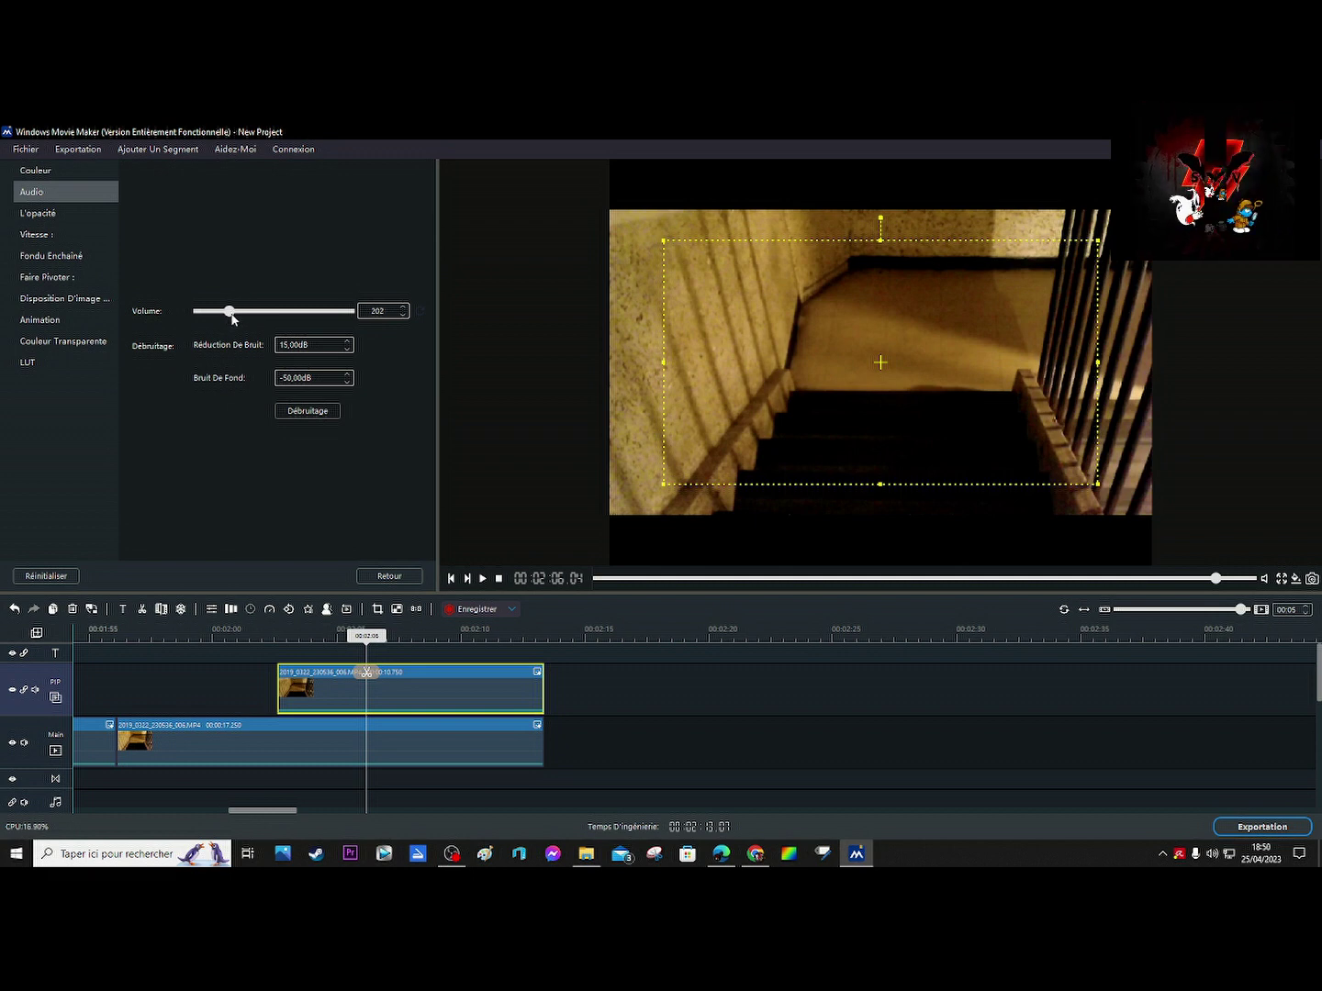
left_click(403, 317)
left_click(402, 317)
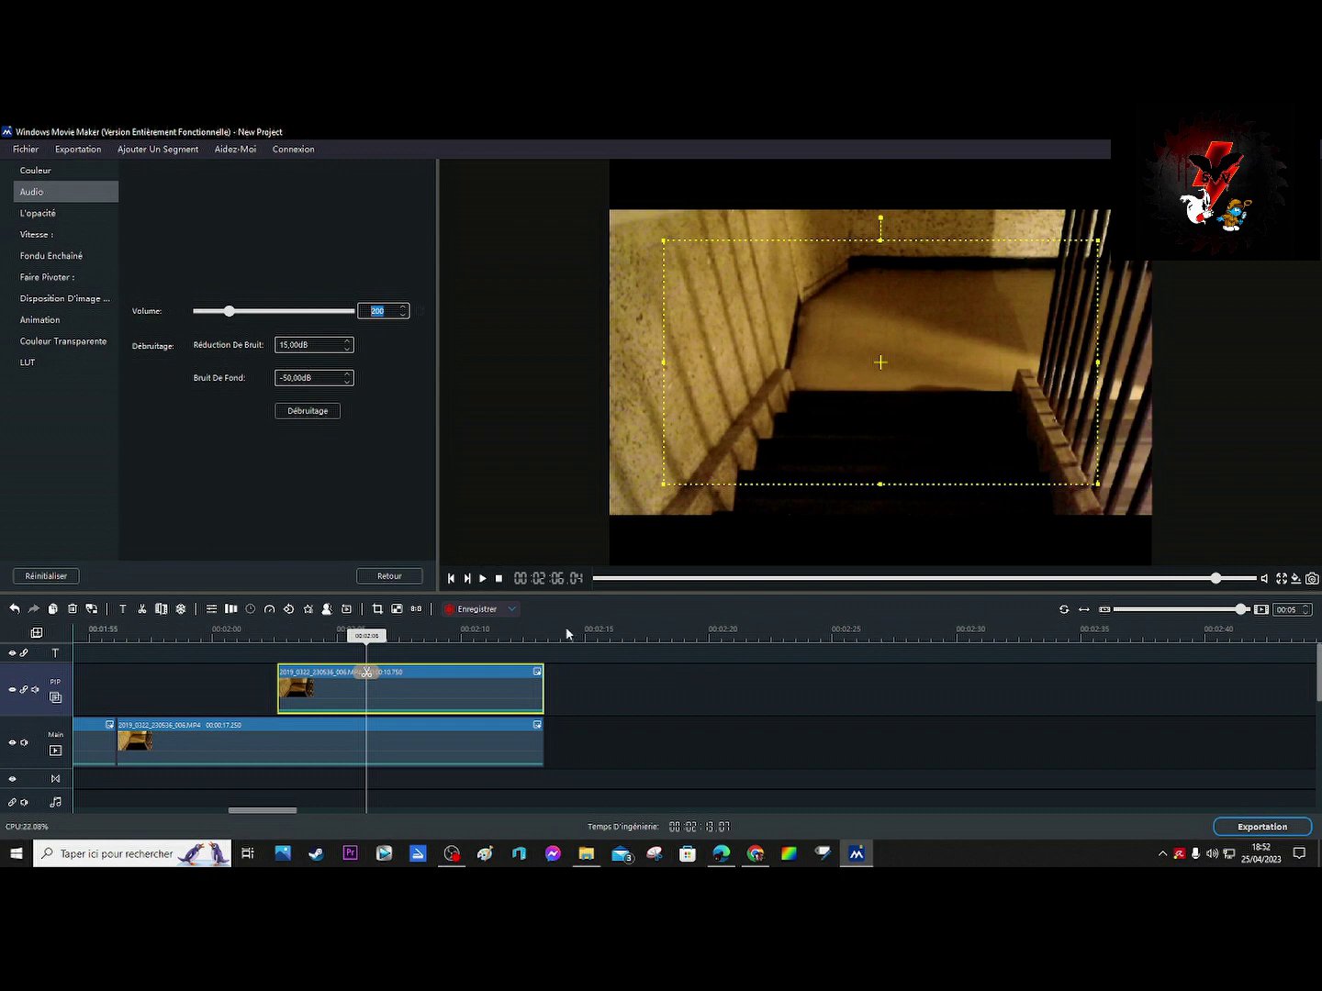
Step: Preview the overlaid clips from 00:02:06, then again from about 00:02:01
left_click(483, 580)
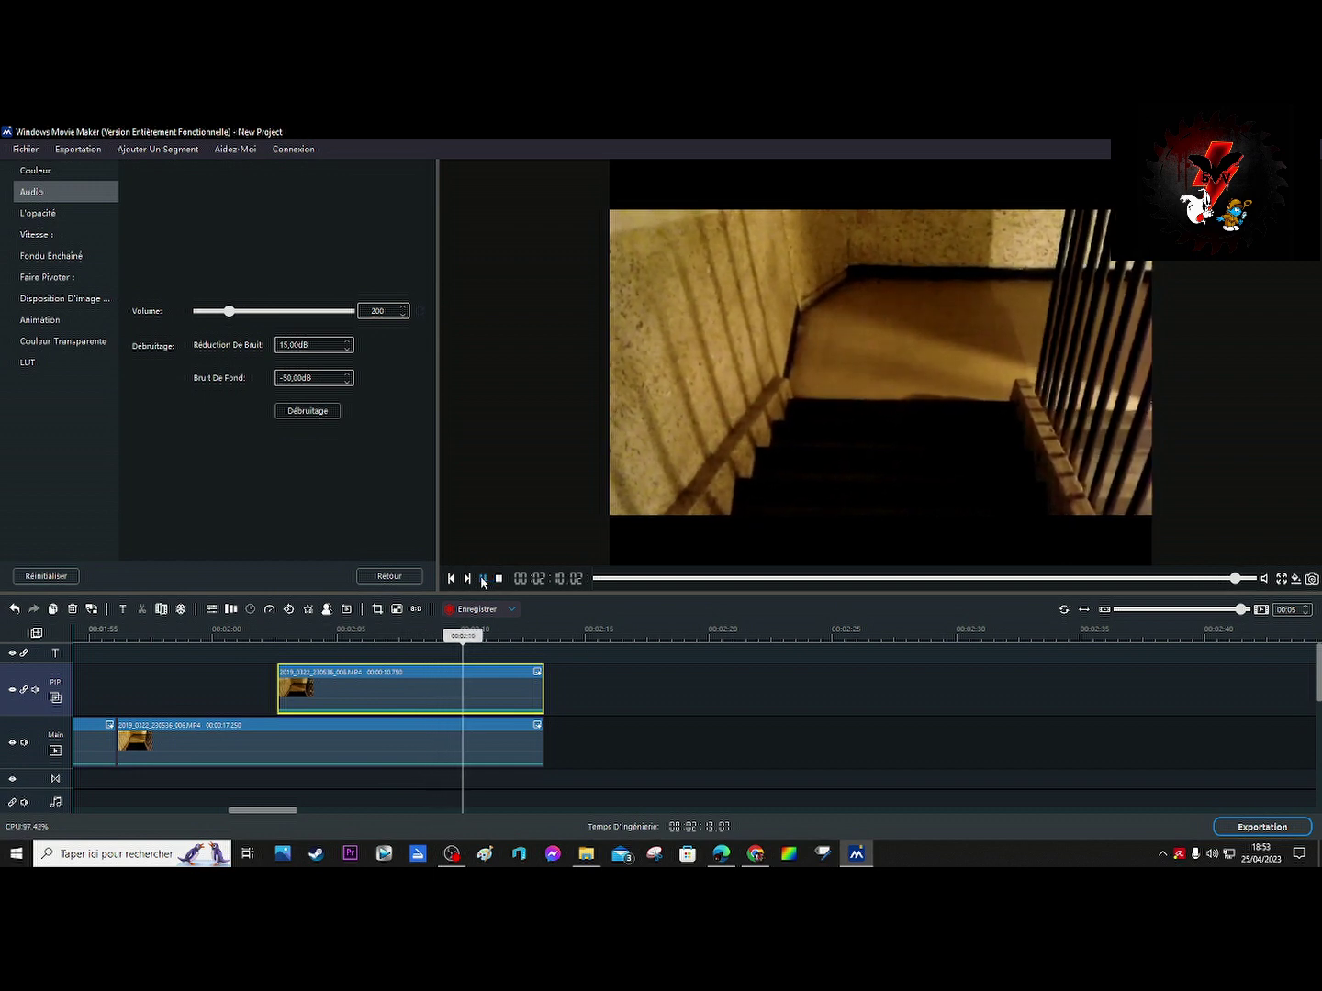
left_click(483, 578)
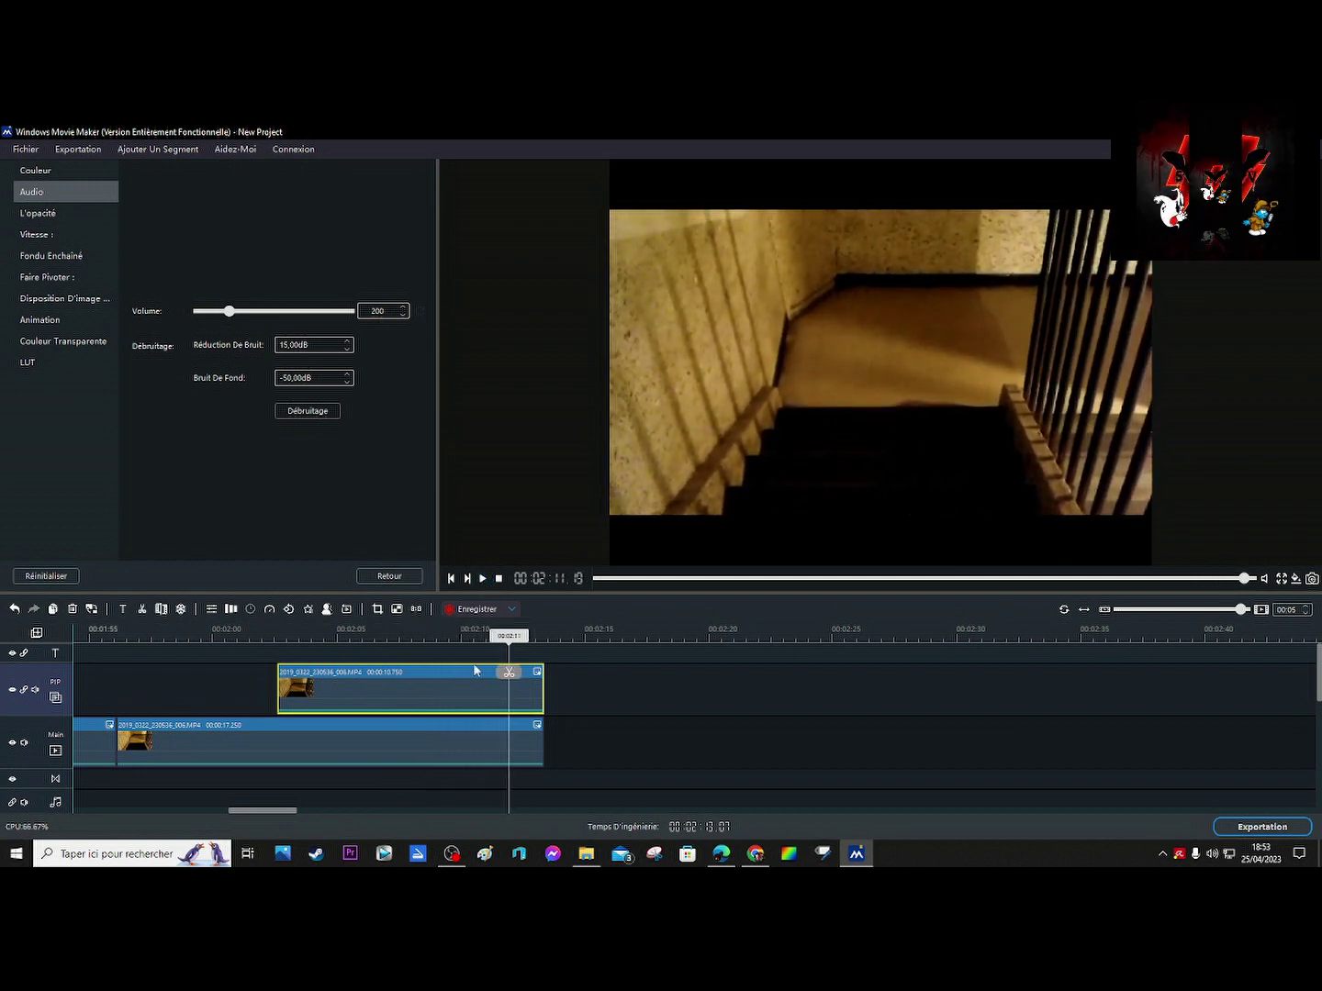
left_click_drag(508, 641, 245, 643)
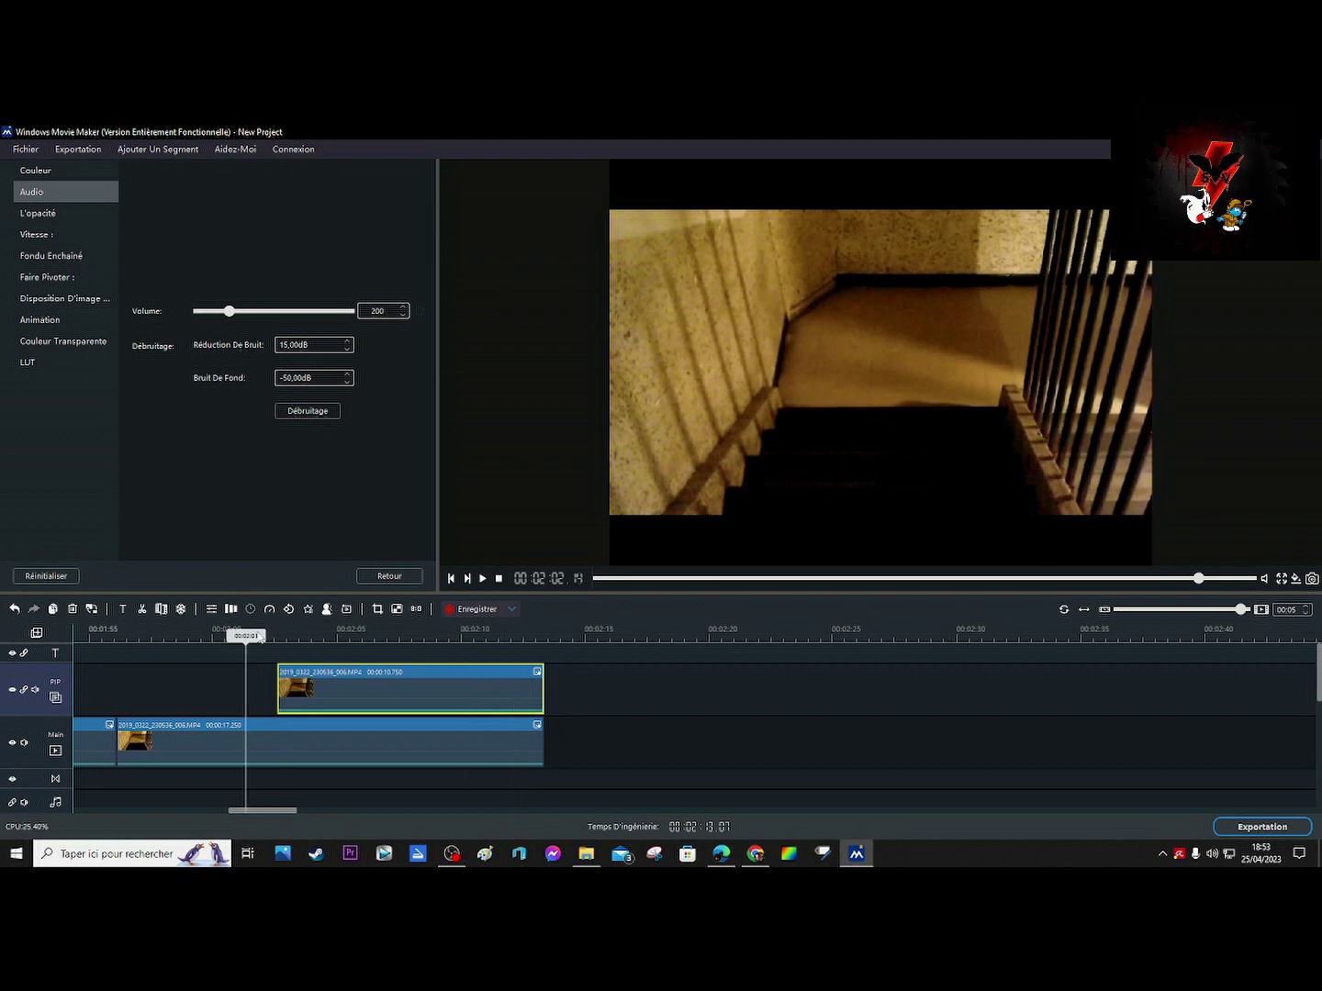
left_click(480, 579)
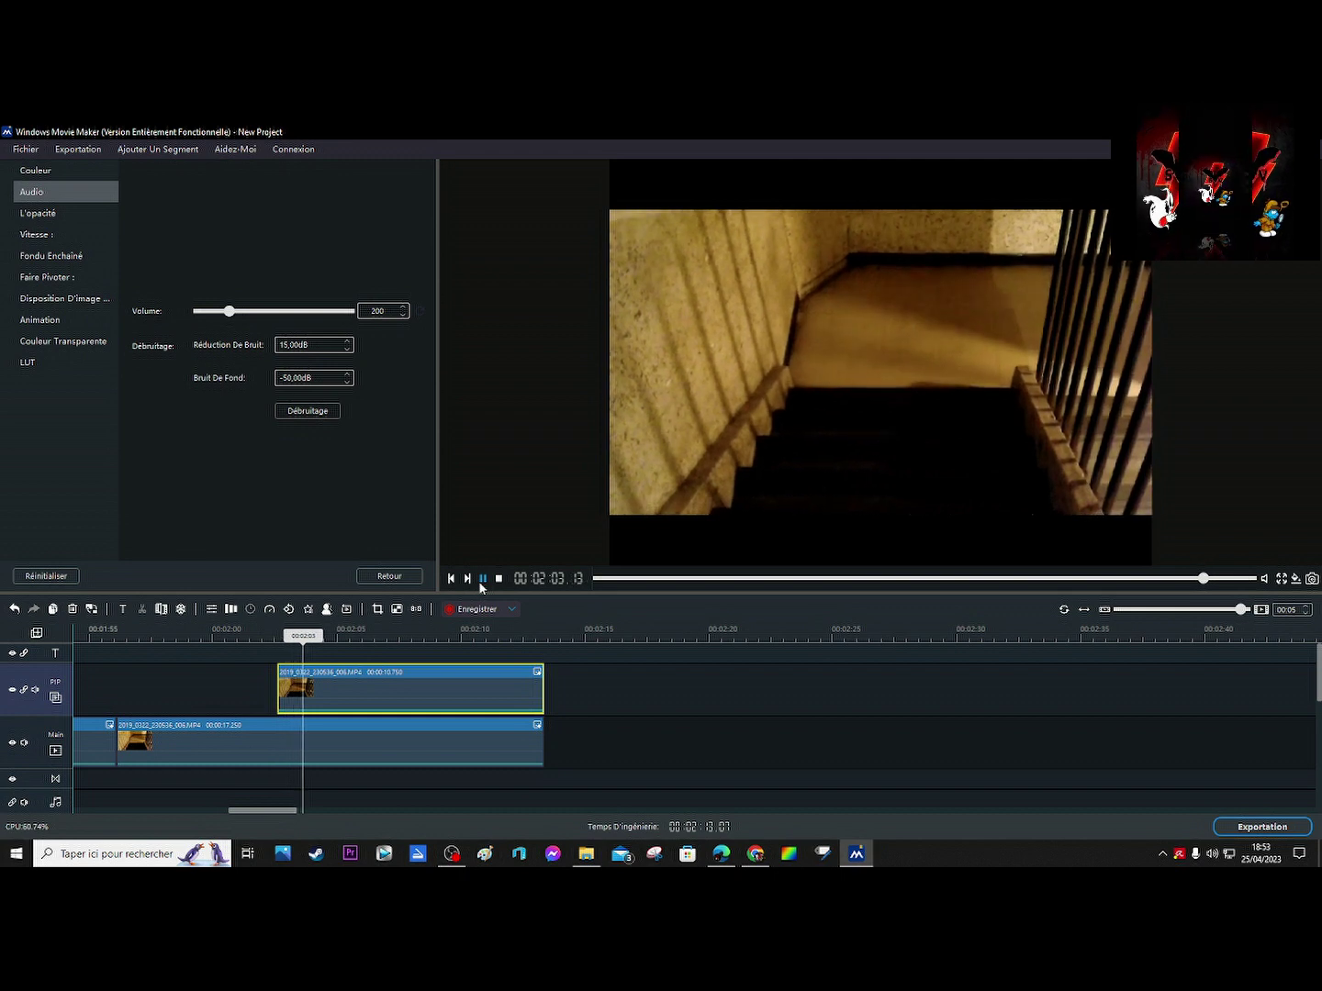
key("space")
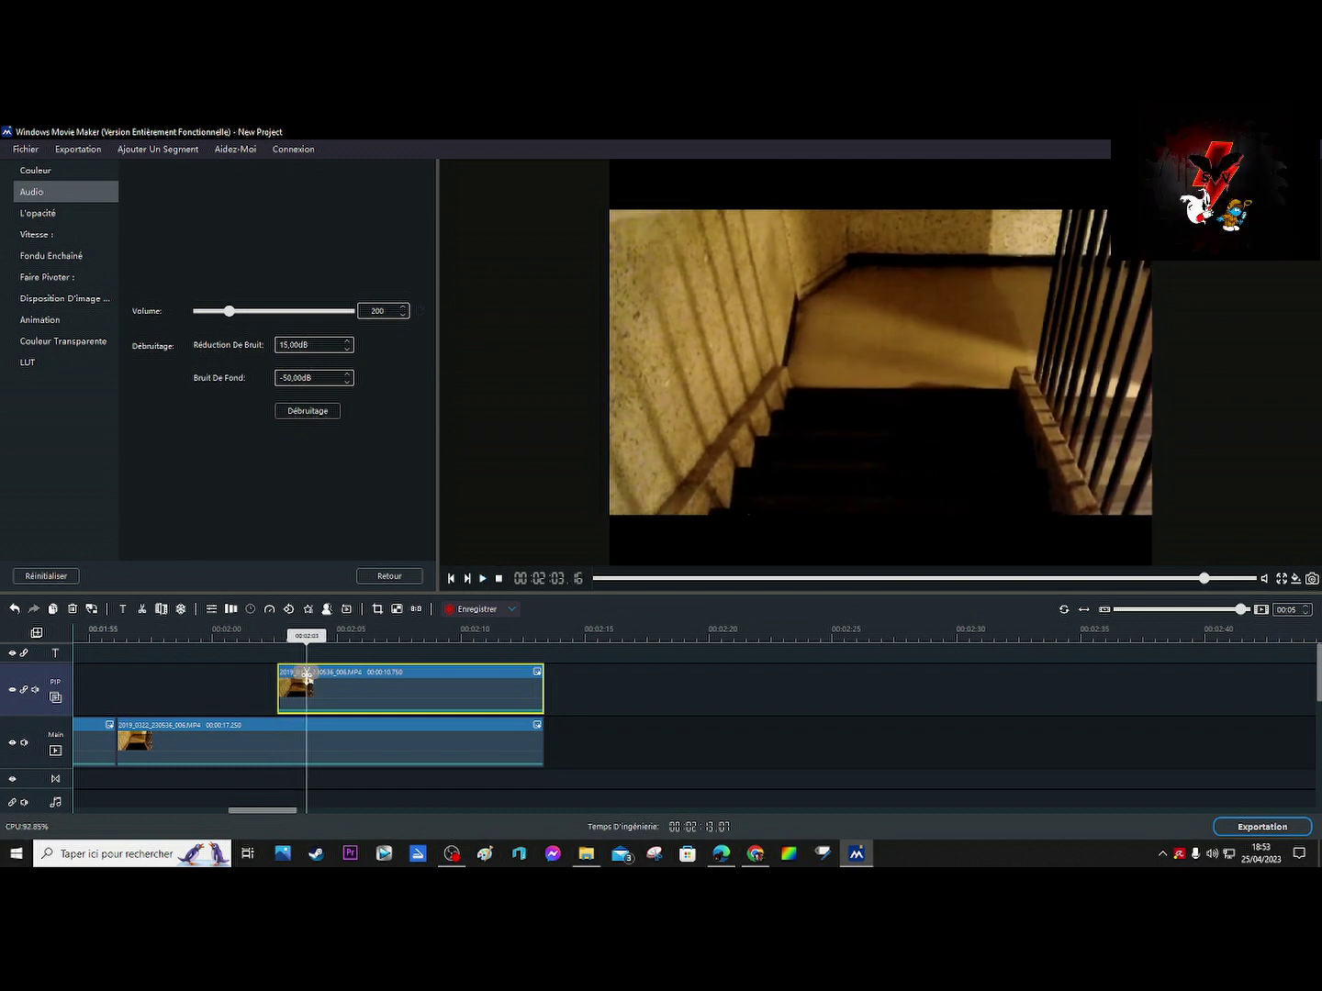
Step: Check the audio volume of the staircase clip on the main track
left_click(345, 754)
left_click(352, 752)
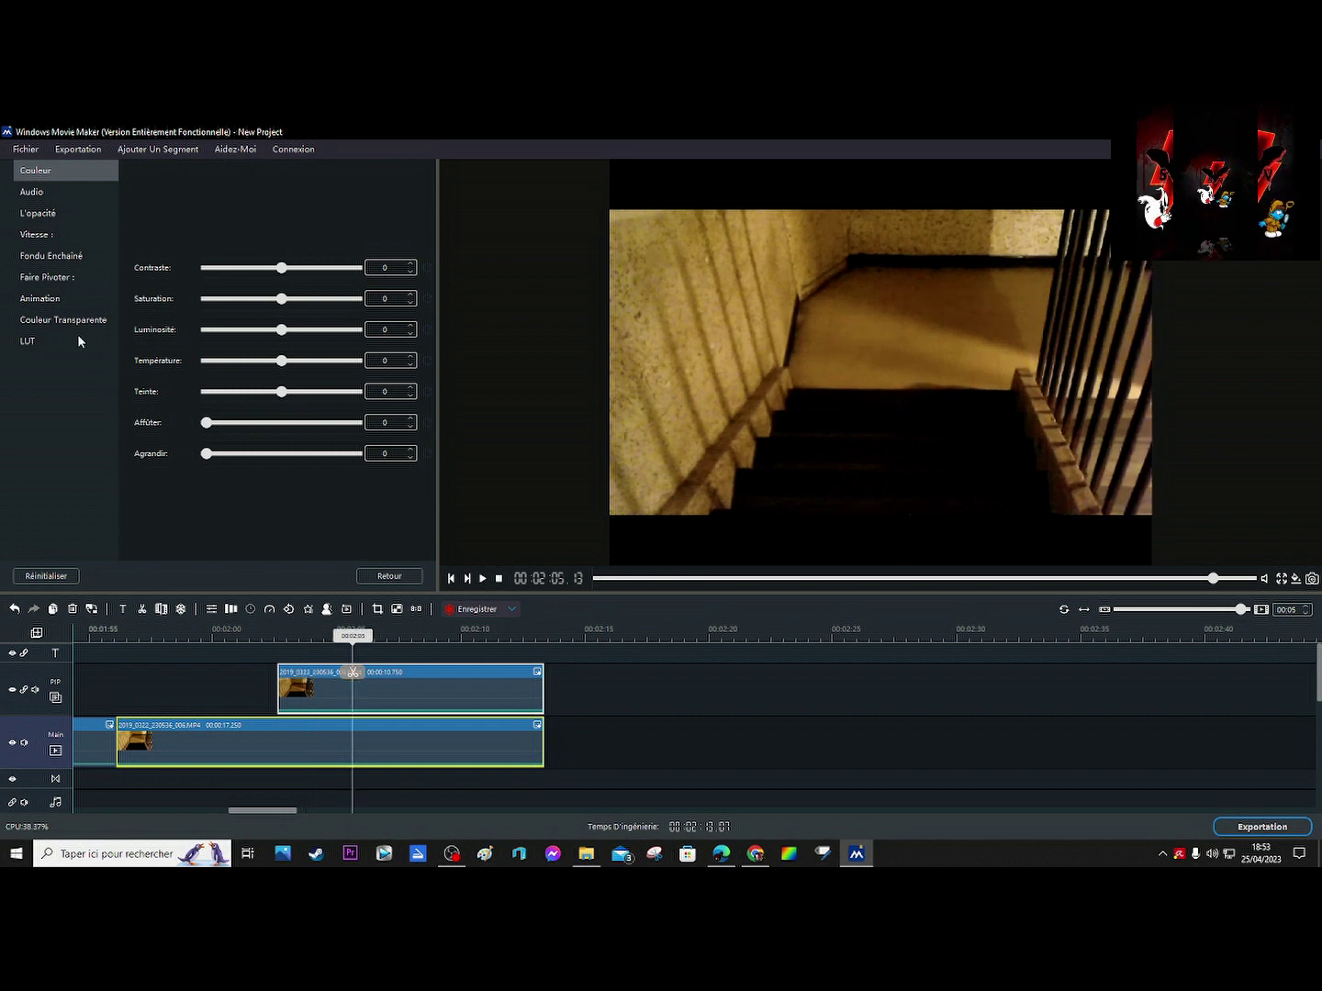
left_click(58, 190)
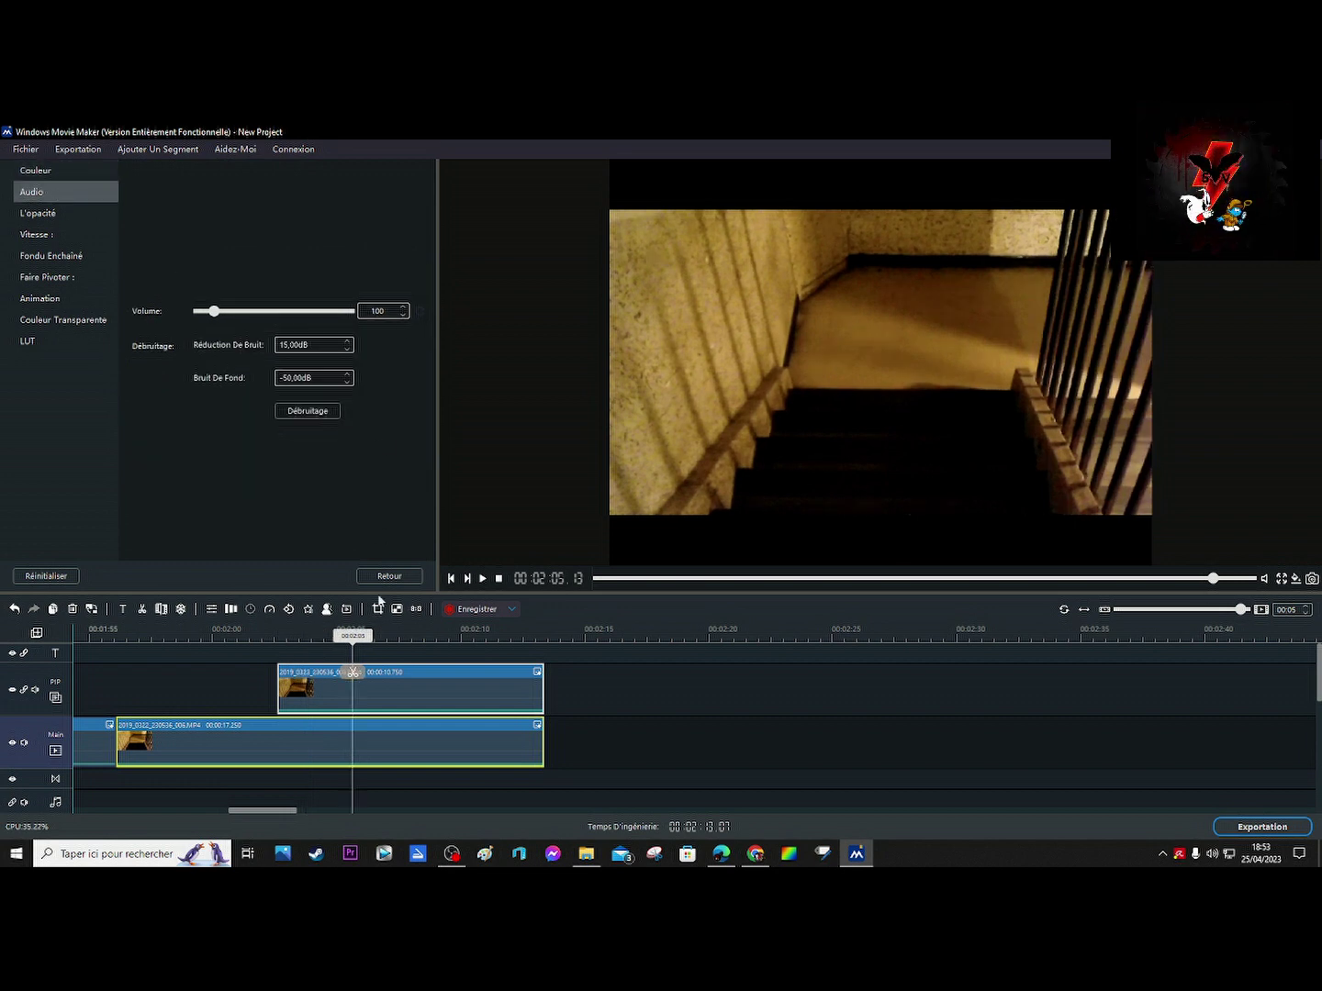
Step: Set the audio volume of the clip on the PIP track to 100
left_click(384, 695)
left_click(384, 695)
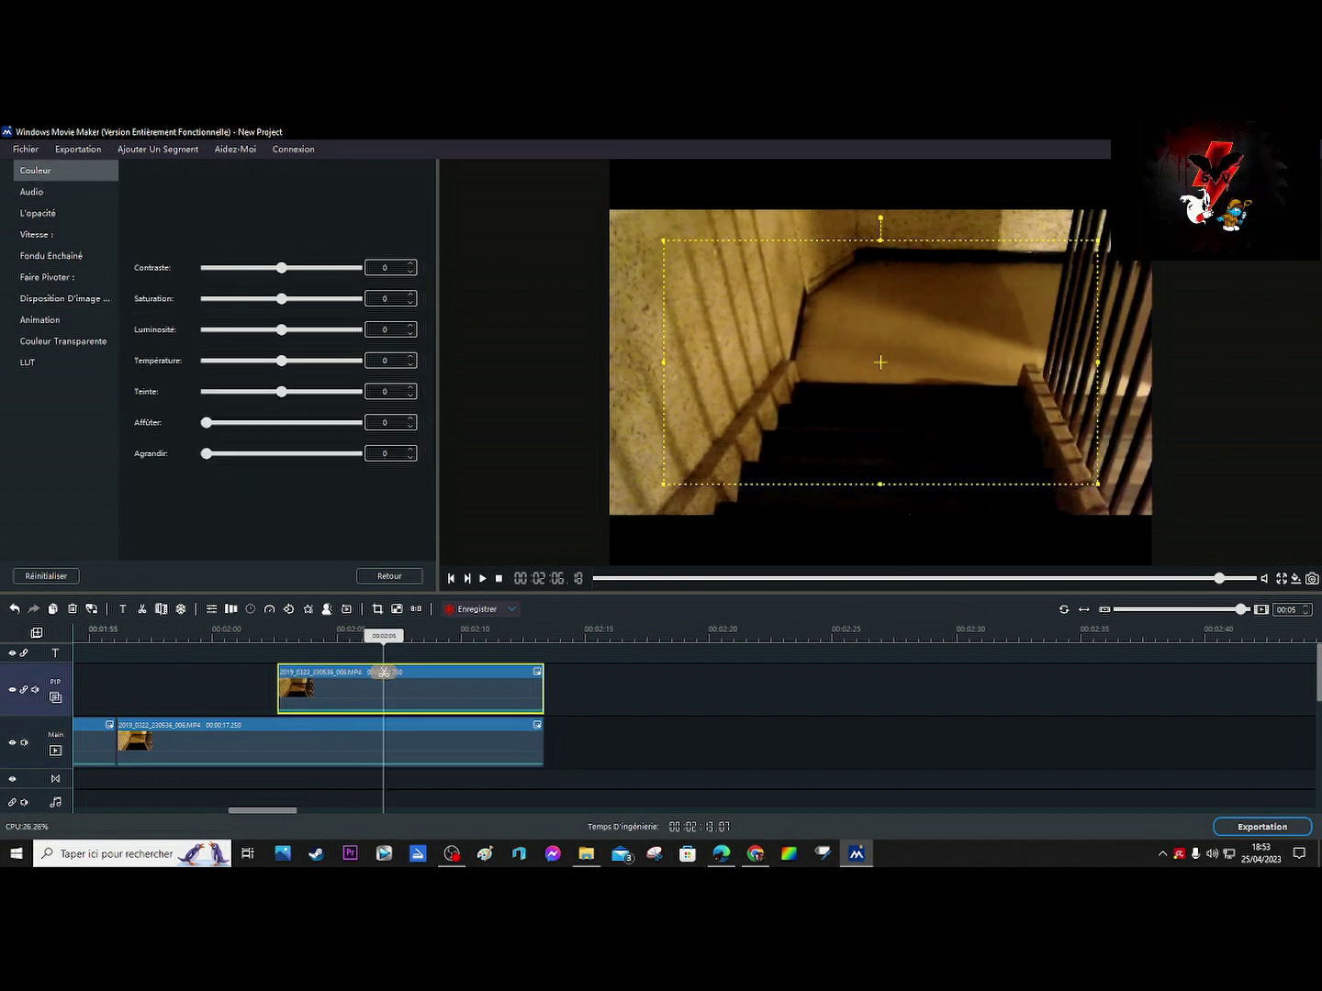
left_click(347, 717)
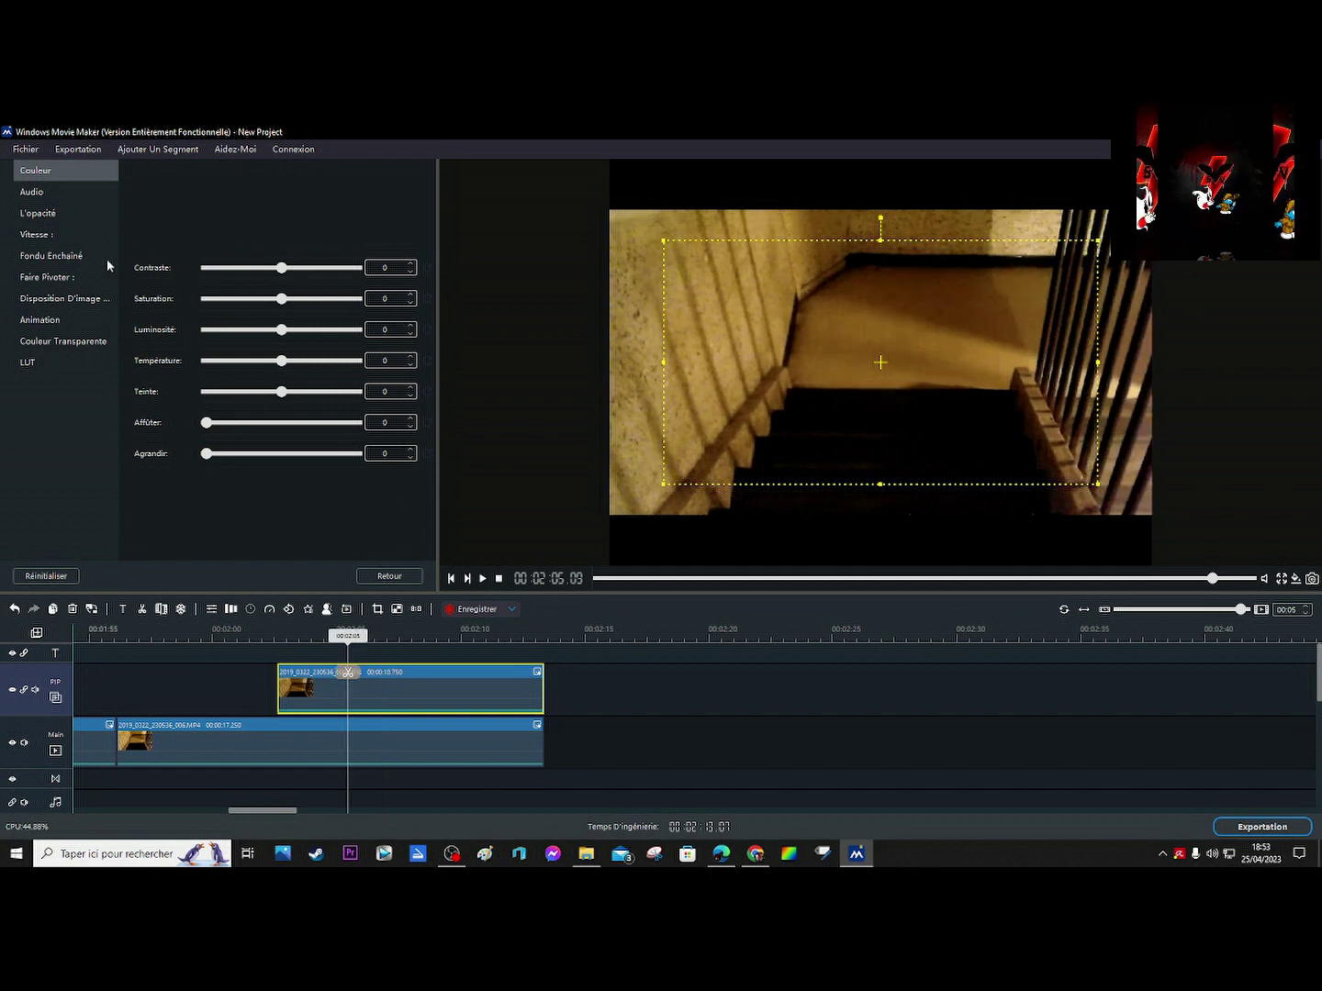
left_click(65, 194)
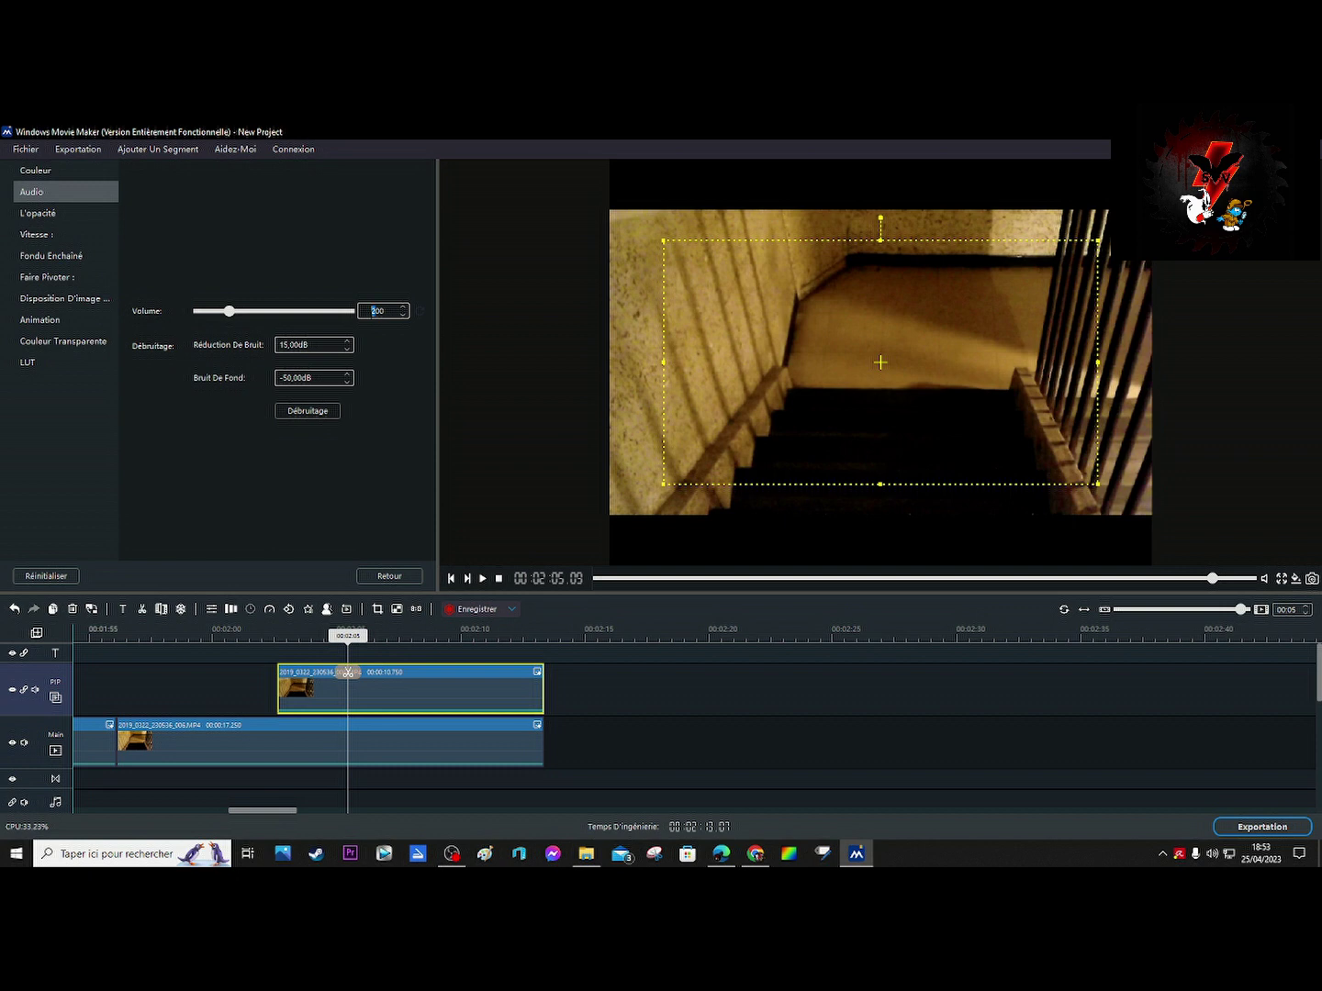
type("1")
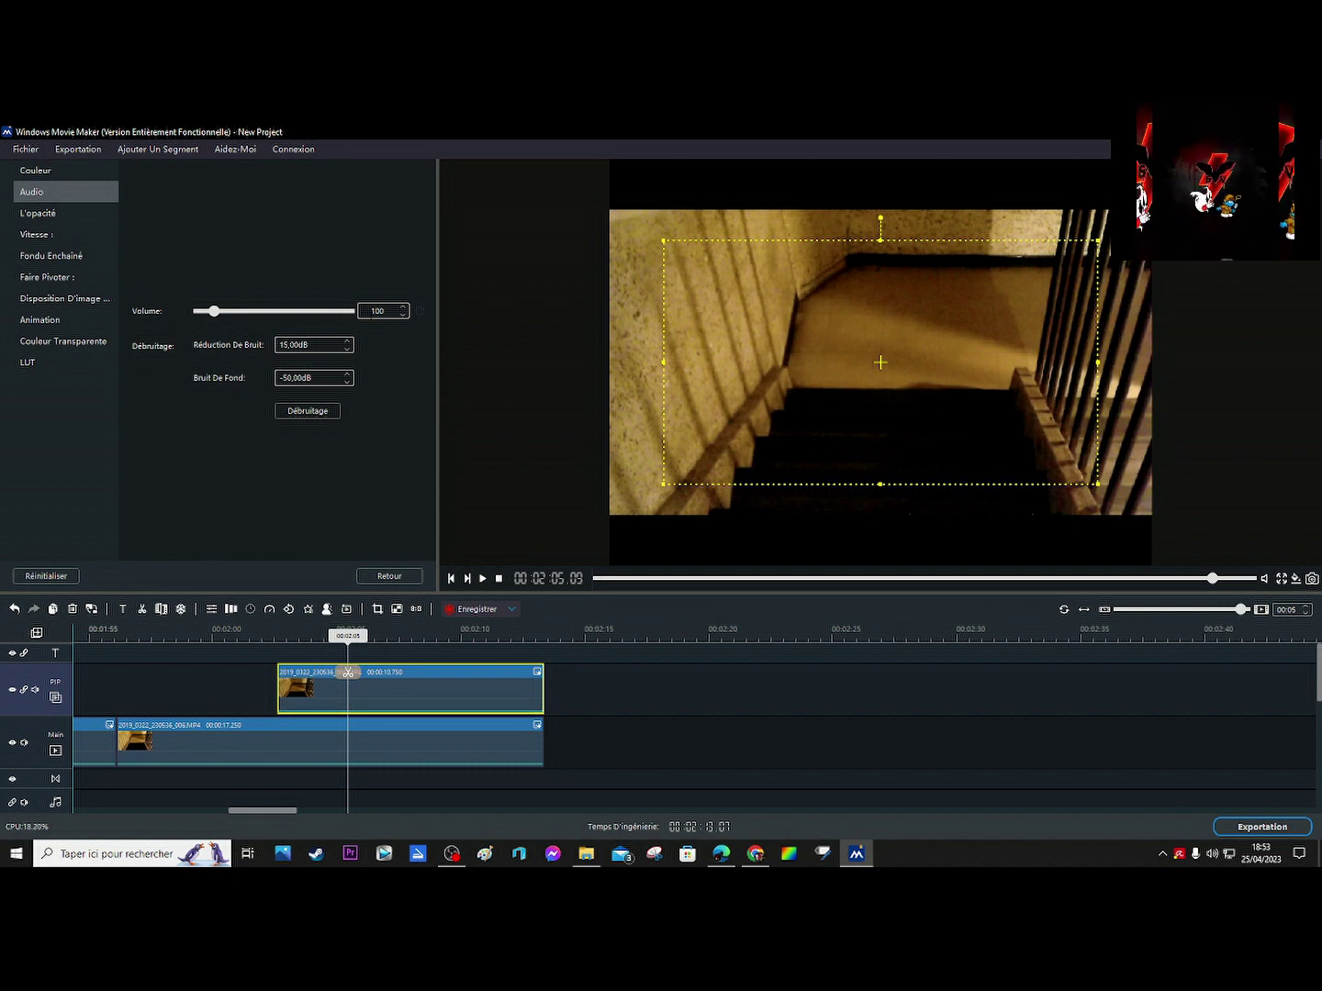
Step: Play the main and PIP clips together from about 00:01:59 to about 00:02:10
left_click(195, 642)
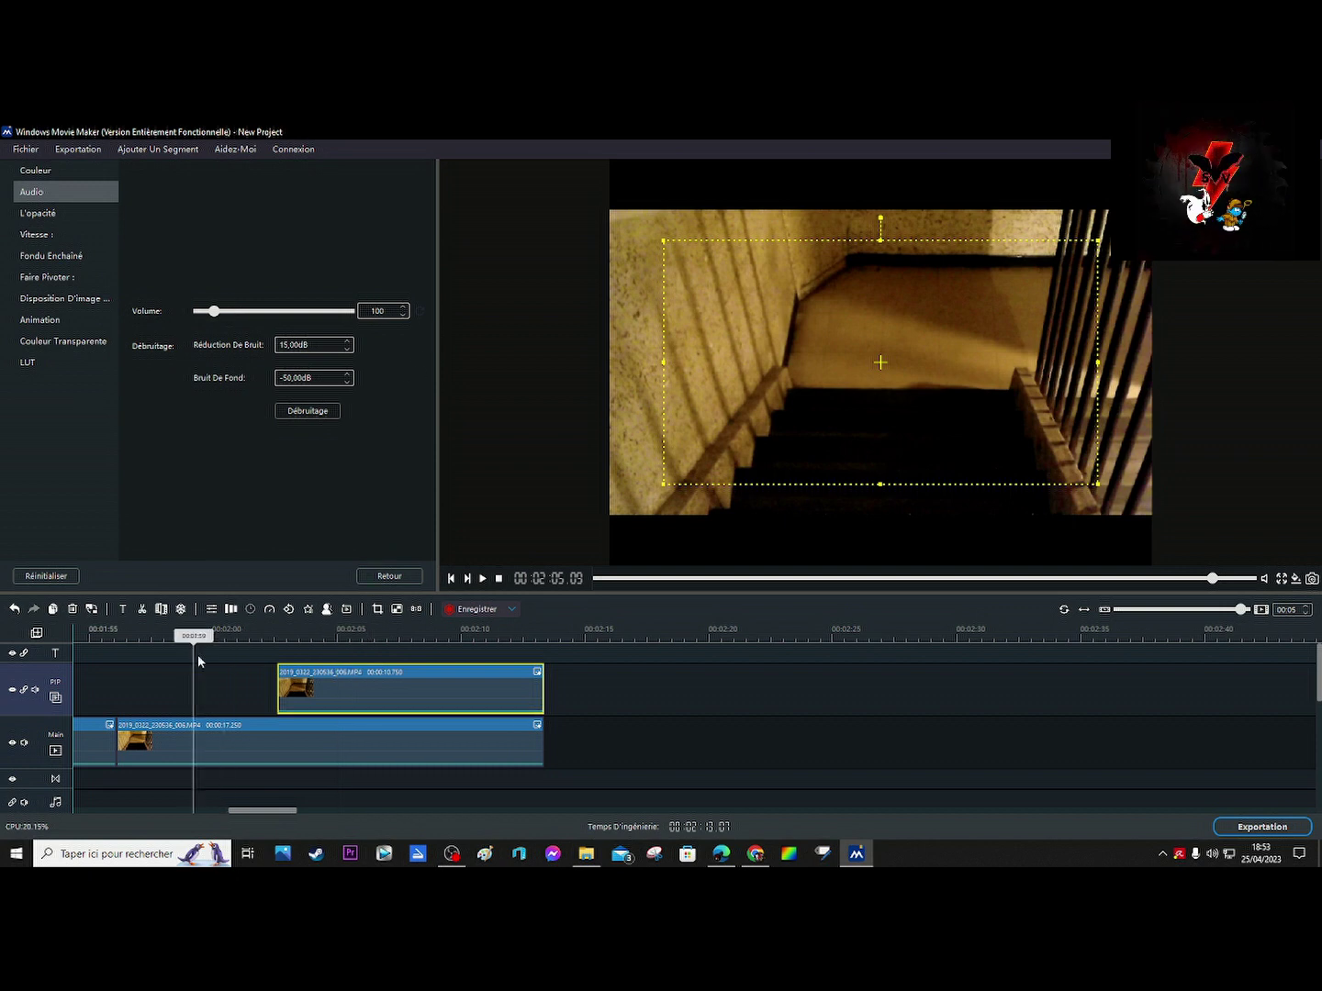
left_click(483, 580)
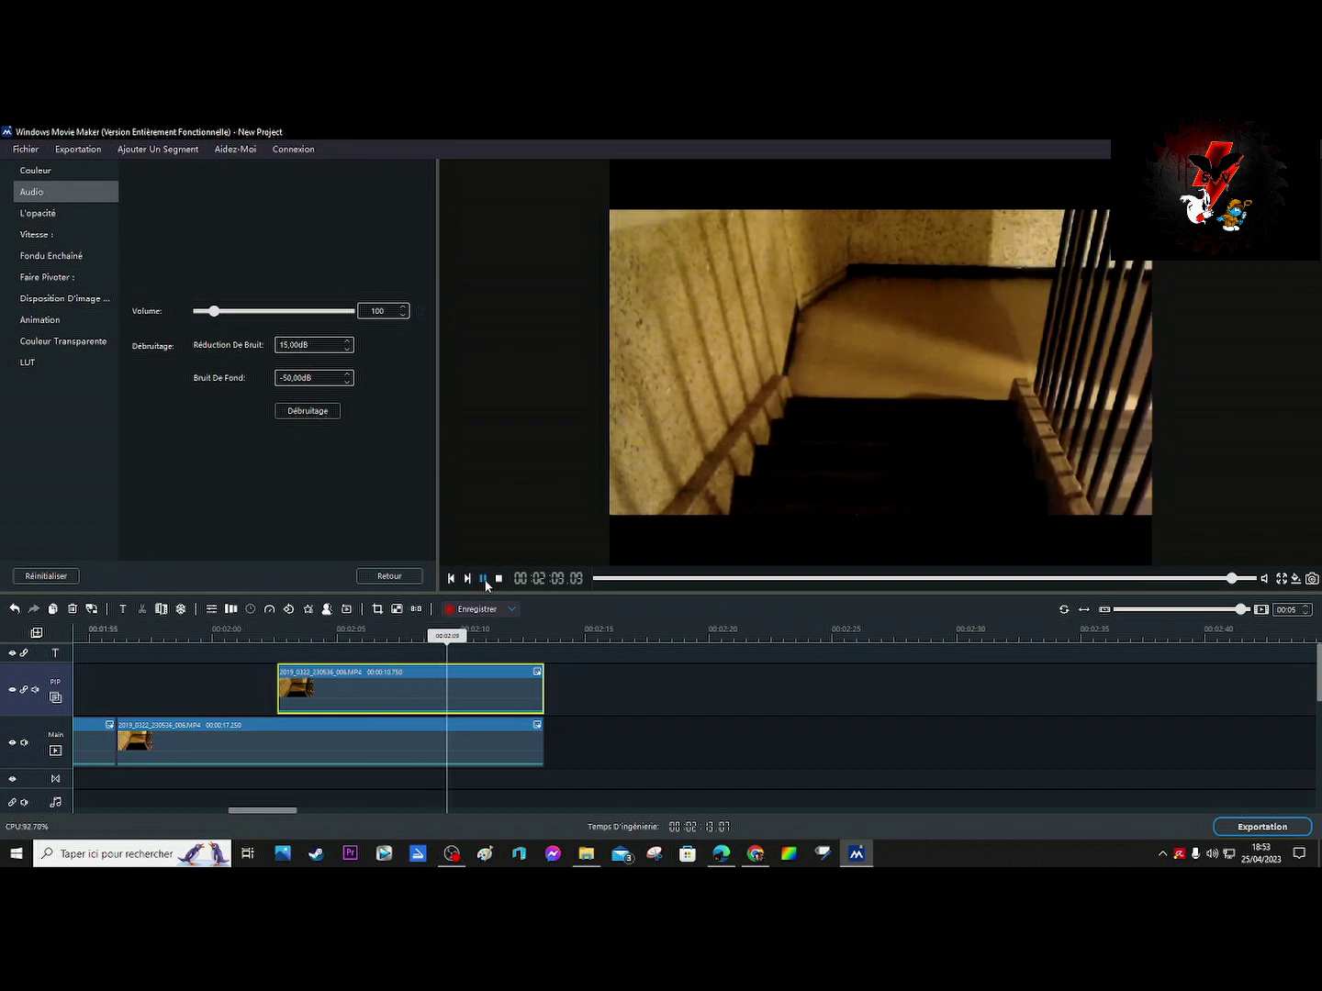
left_click(483, 579)
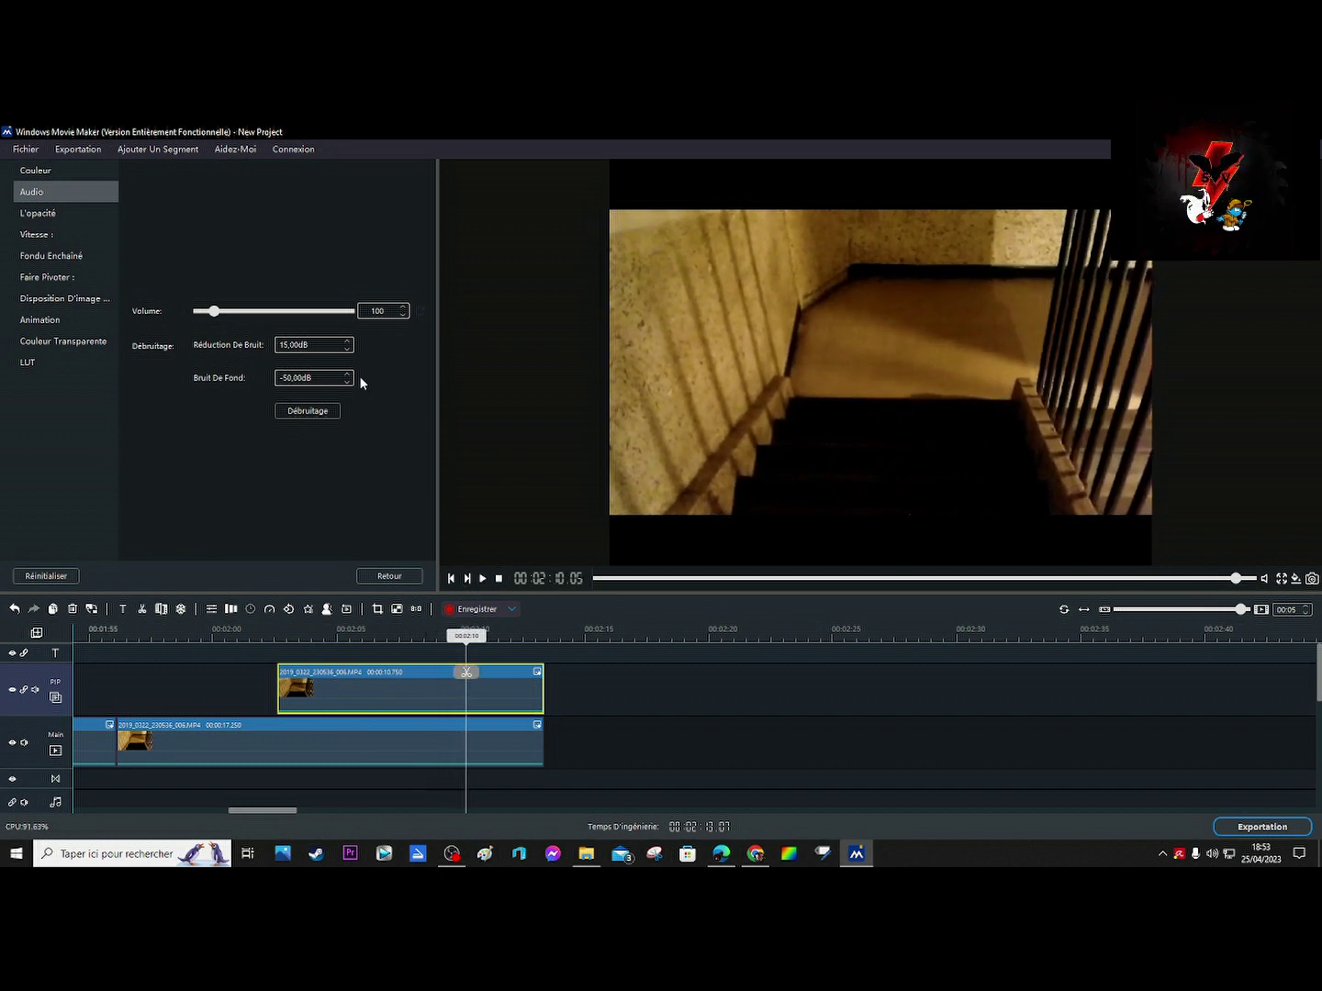
Step: Reduce the audio volume of the clip on the PIP track to 50
type("3")
double_click(371, 318)
type("50")
Step: Preview the overlaid clips from 00:02:01 to about 00:02:10
left_click_drag(479, 641, 242, 642)
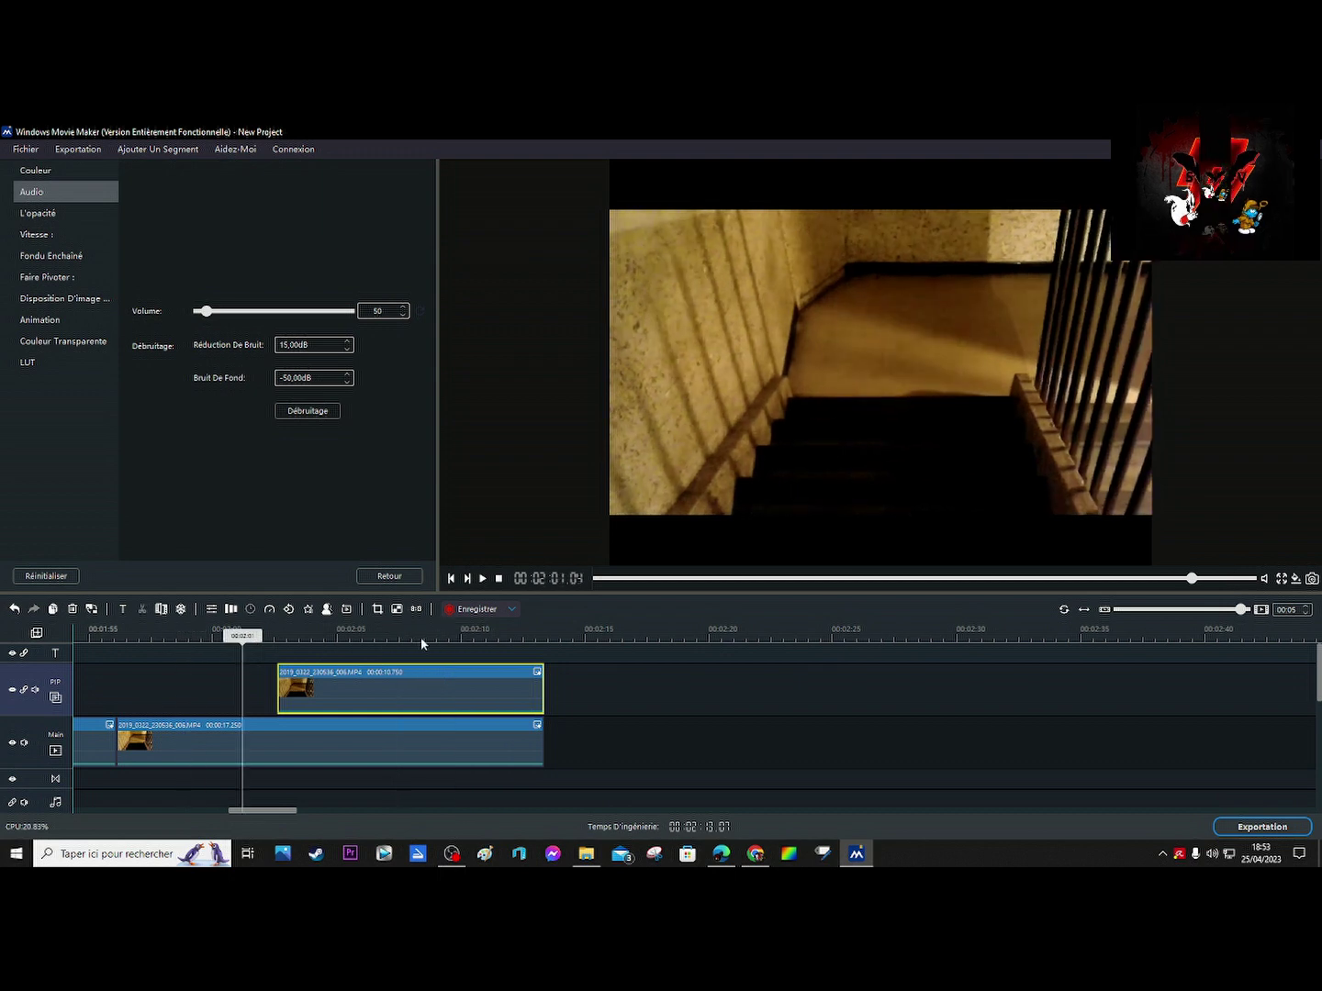
left_click(481, 580)
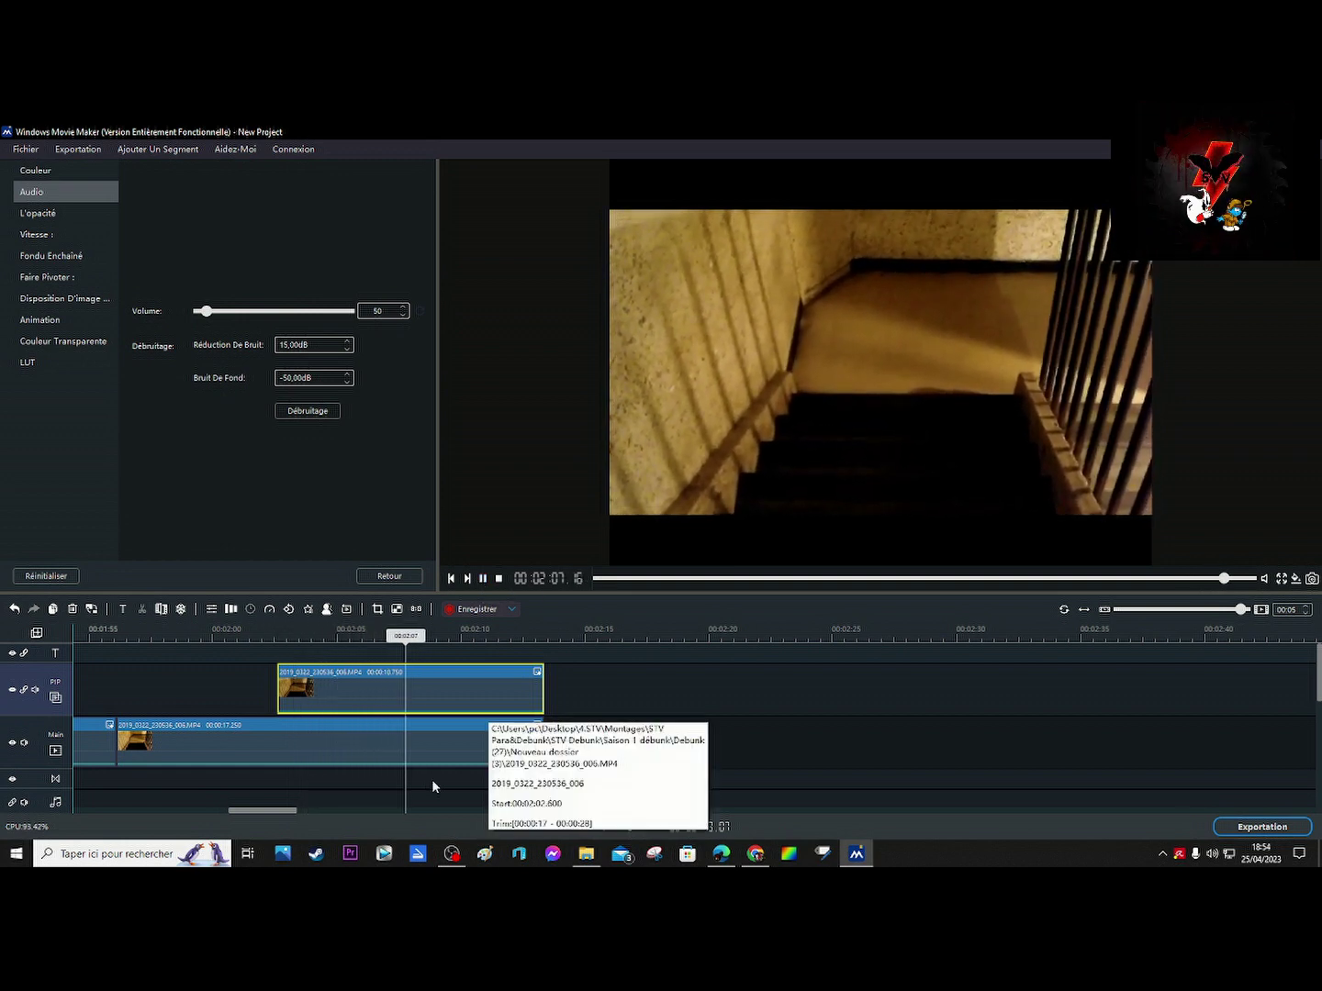
left_click(482, 579)
Step: Compare the audio volumes of the main and PIP clips, and replay the overlap from about 00:02:02
left_click(384, 730)
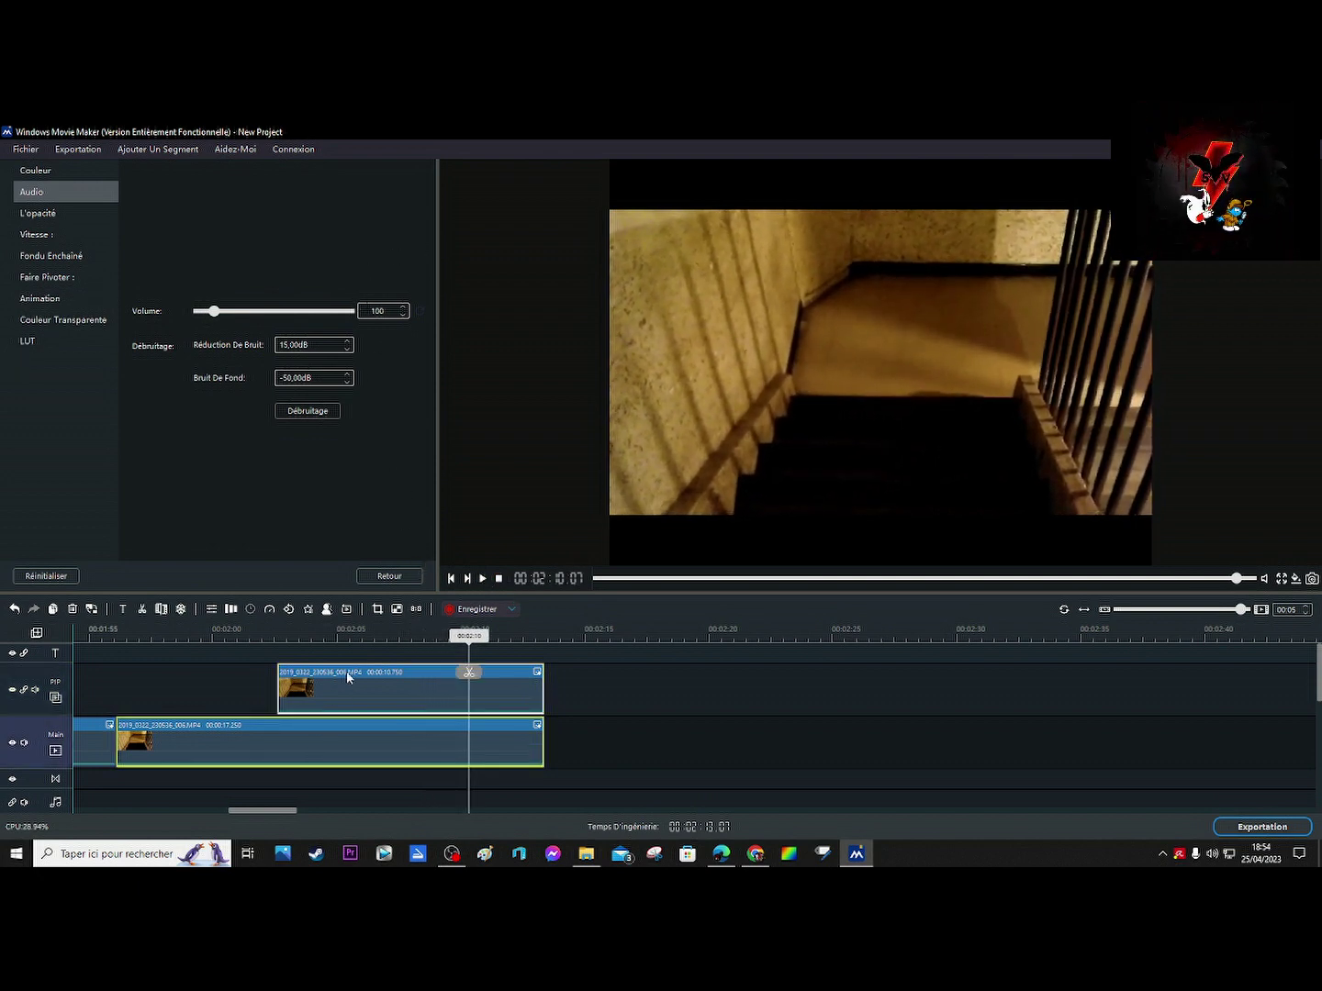
left_click(335, 705)
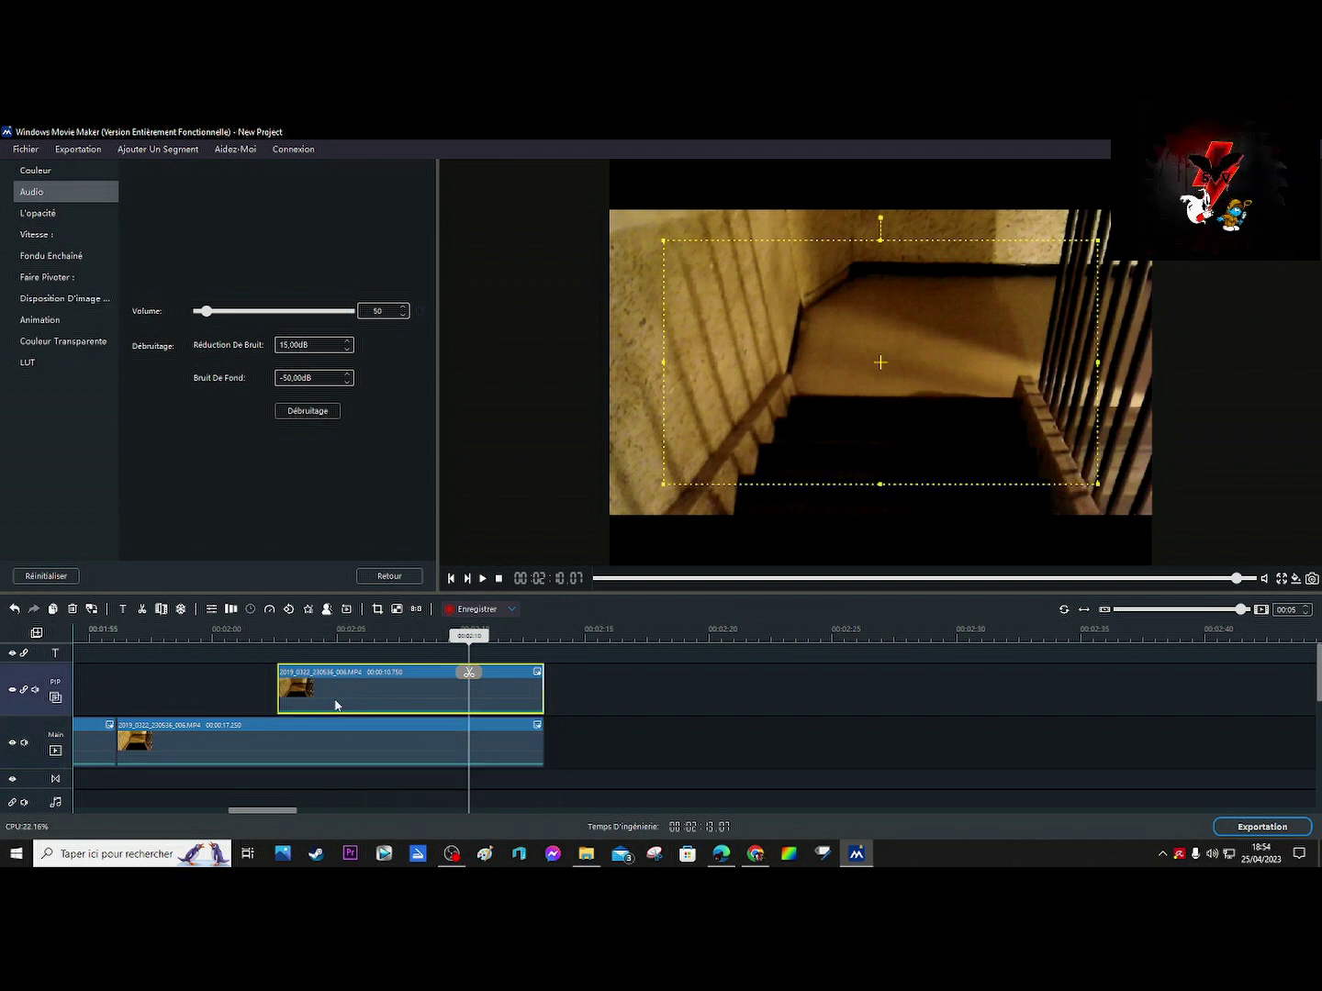
left_click(263, 746)
left_click(264, 746)
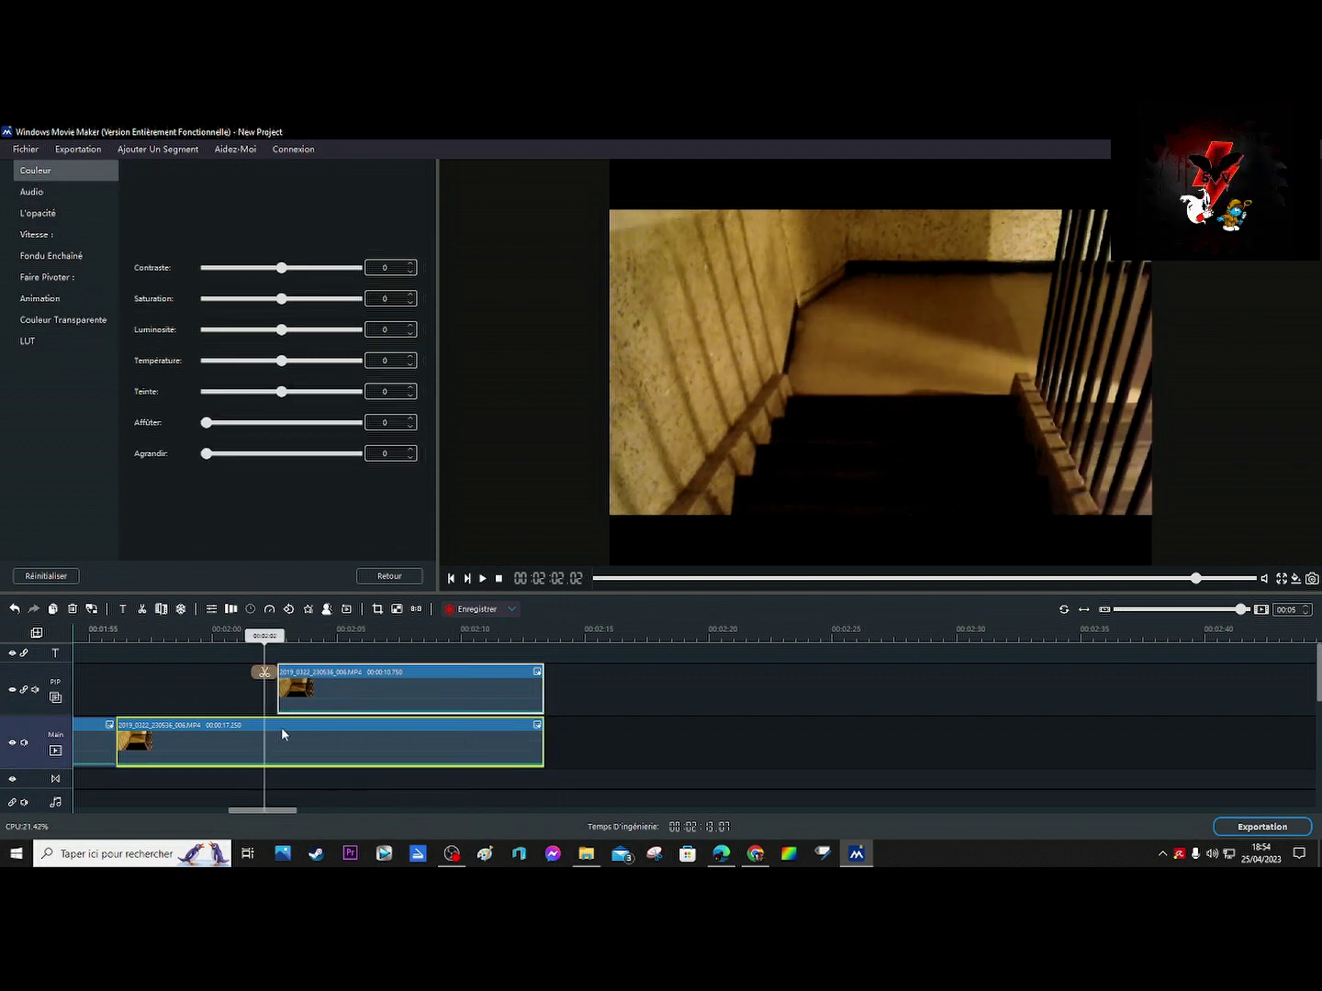
left_click(484, 579)
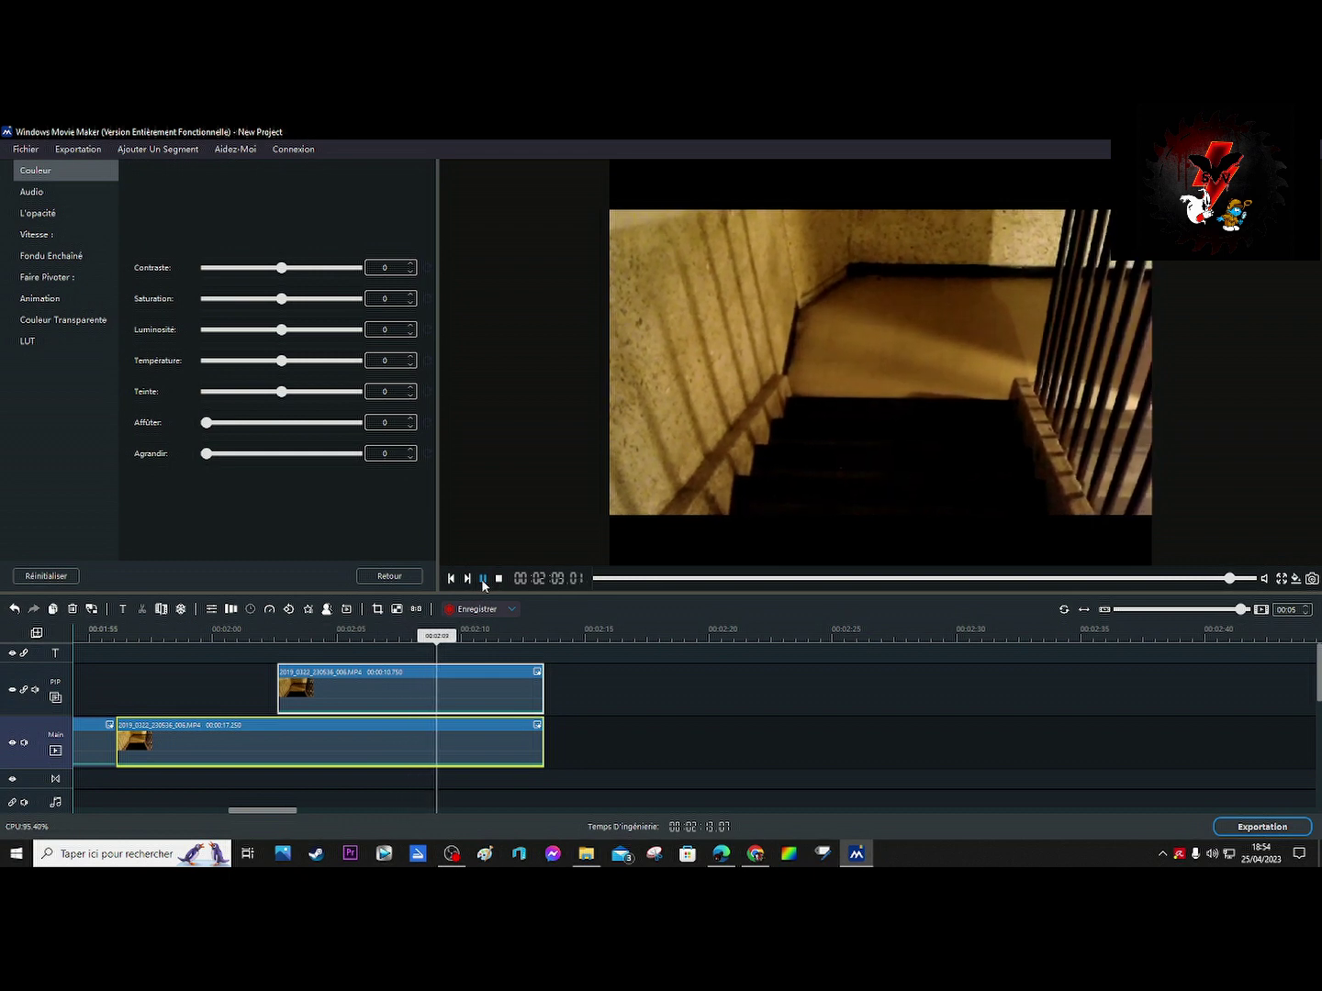
Step: Pause the overlap preview at about 00:02:09, play it on to the end of the clips, and set the playhead back to 00:02:13
left_click(484, 579)
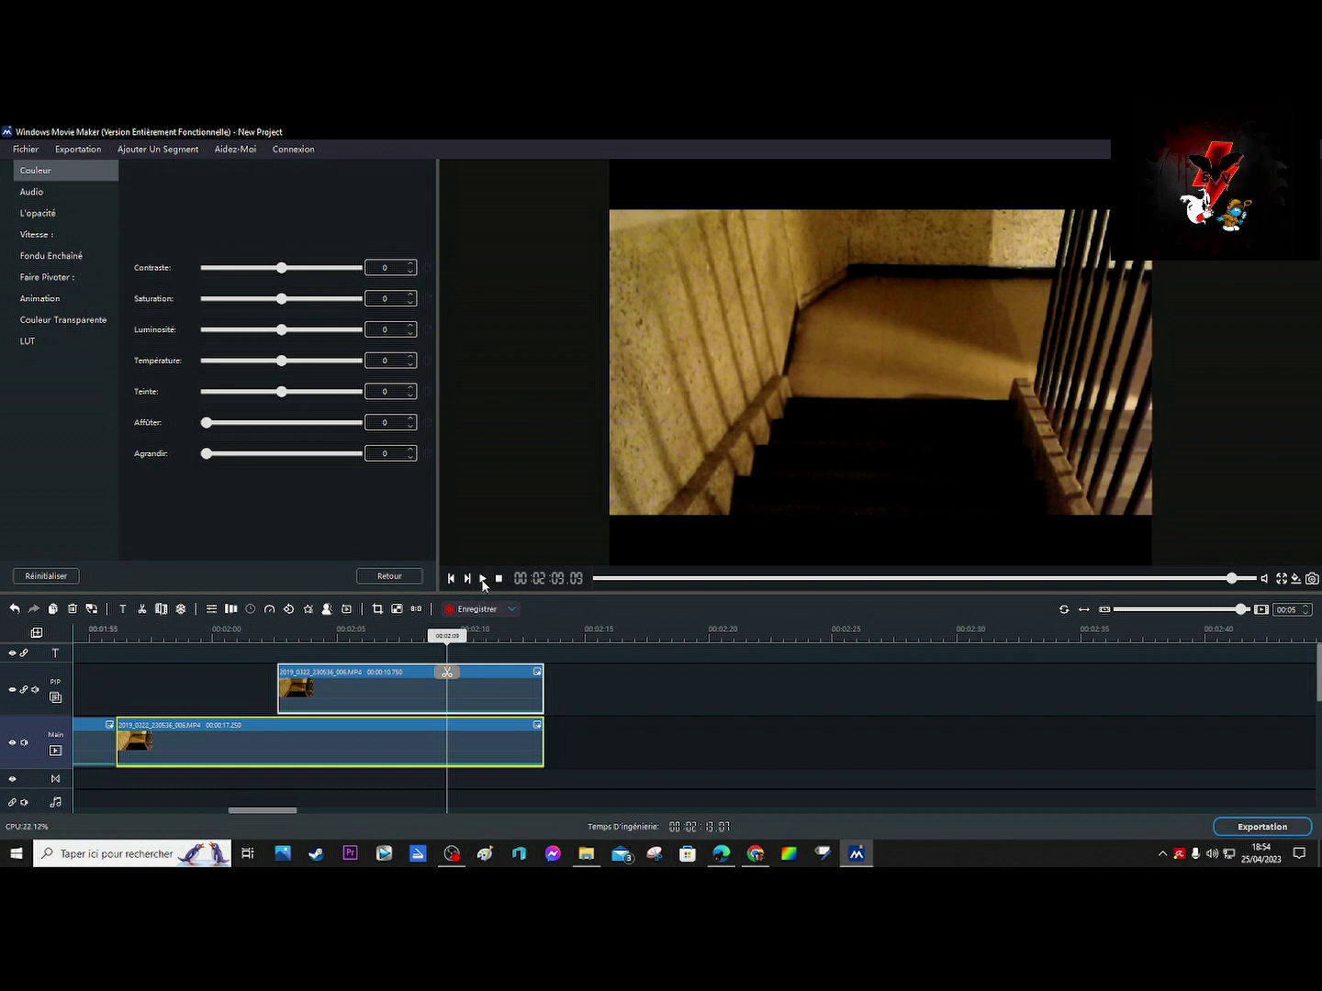
left_click(482, 579)
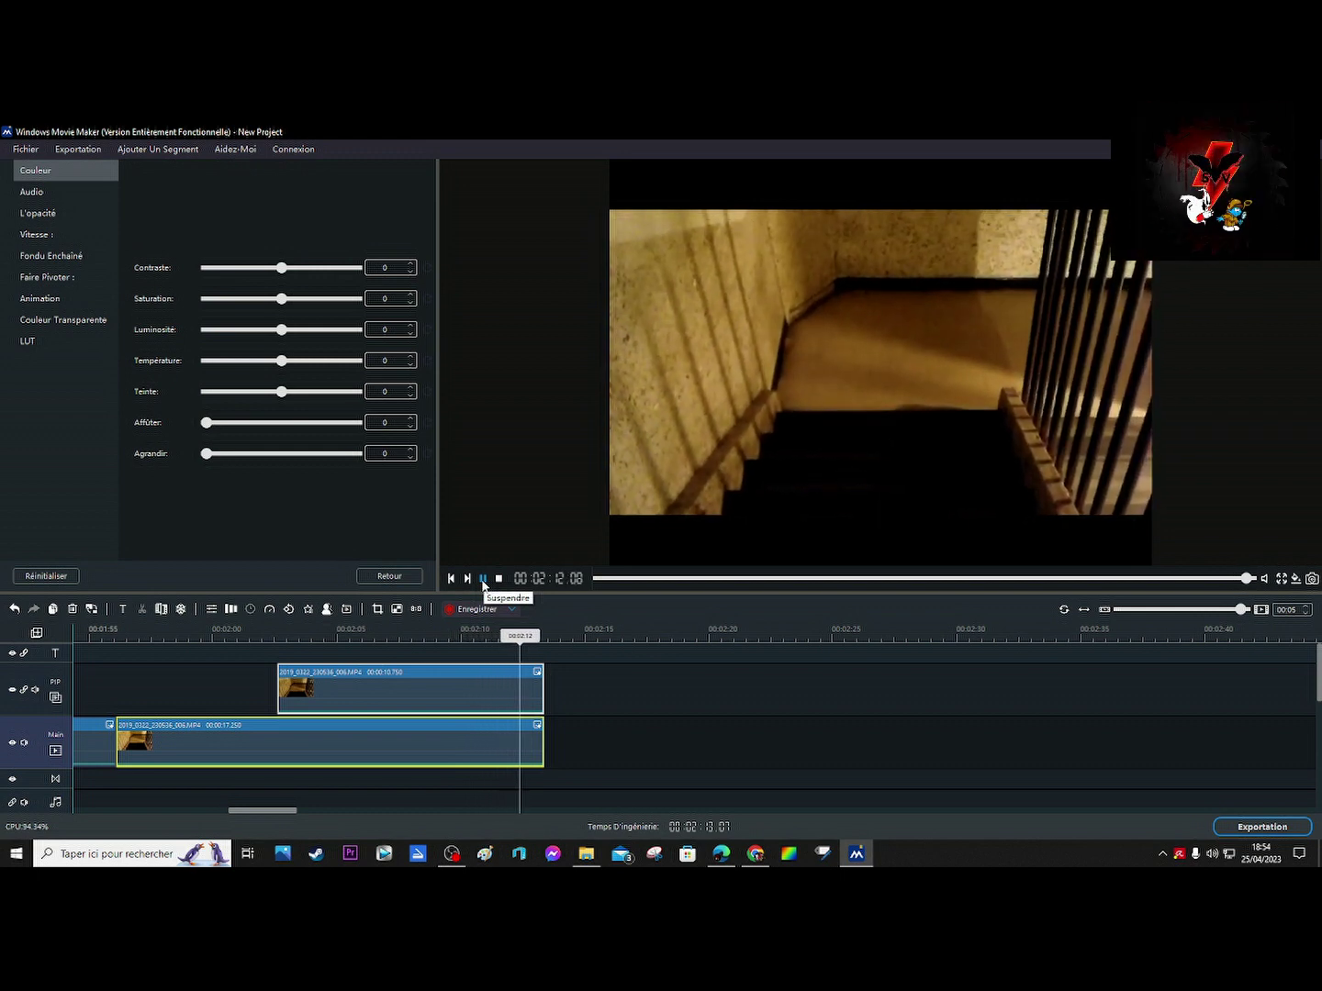
left_click(482, 579)
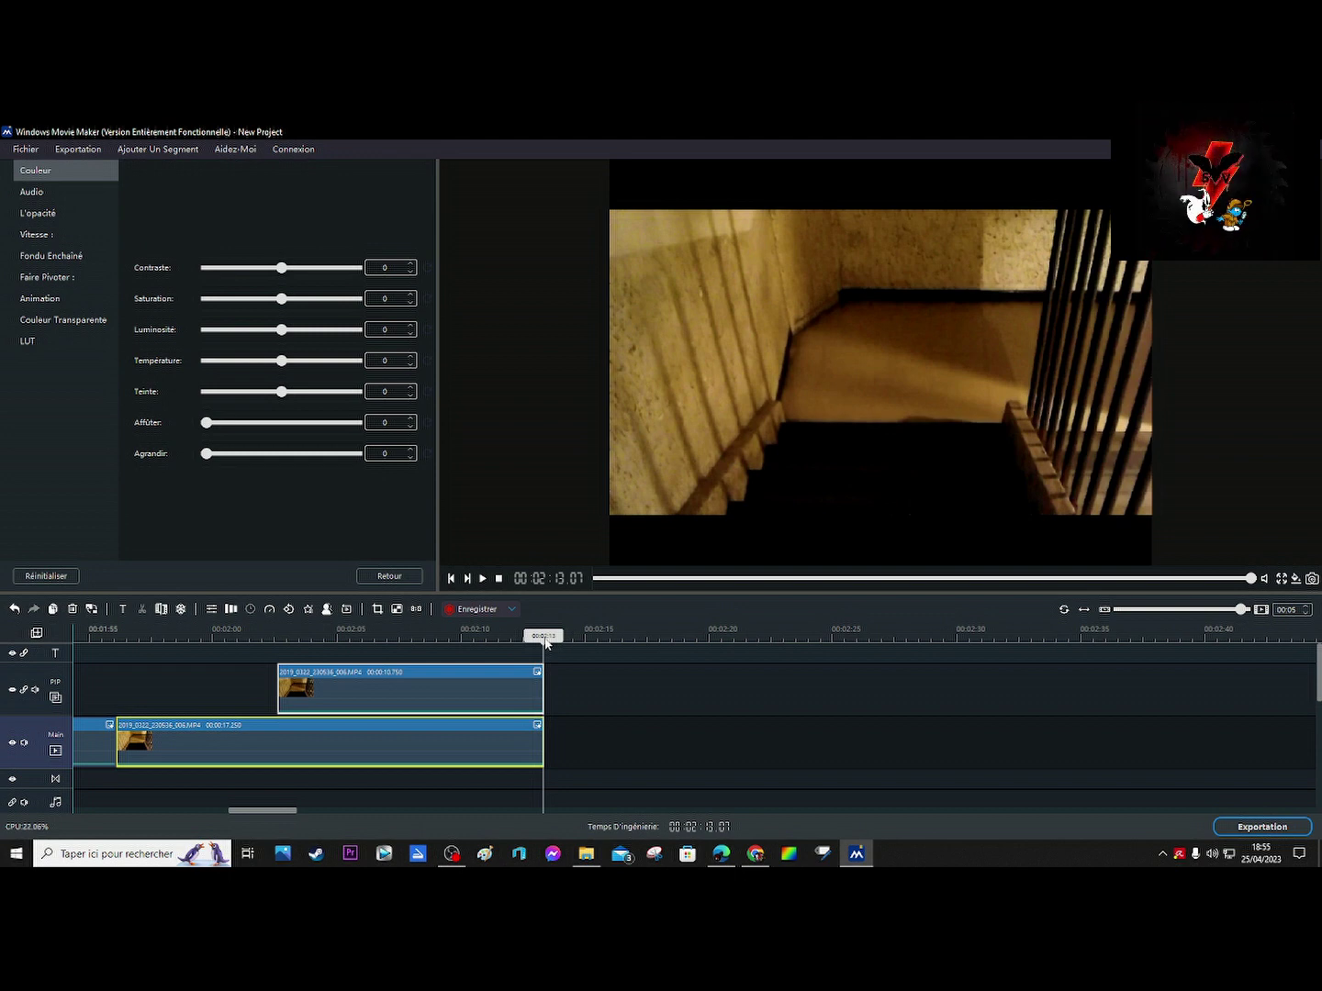
left_click_drag(545, 643, 537, 645)
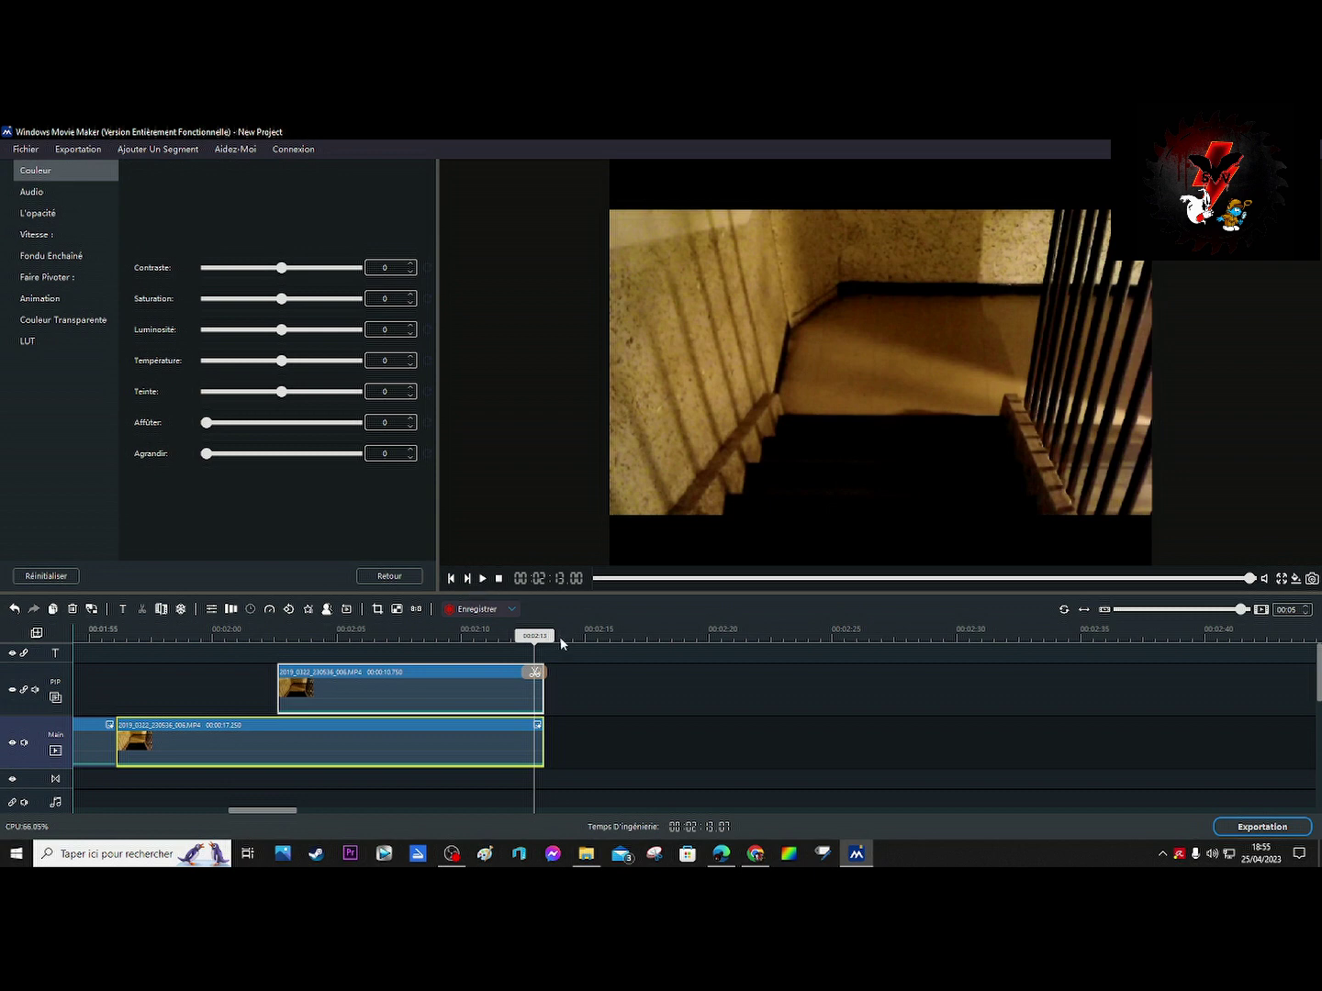
Step: Append the OUTRO DEBUNK FIN 3 VERSION 10 video directly after the staircase clip on the Main track and preview its opening
left_click(392, 575)
mouse_move(290, 261)
left_click_drag(292, 261, 606, 767)
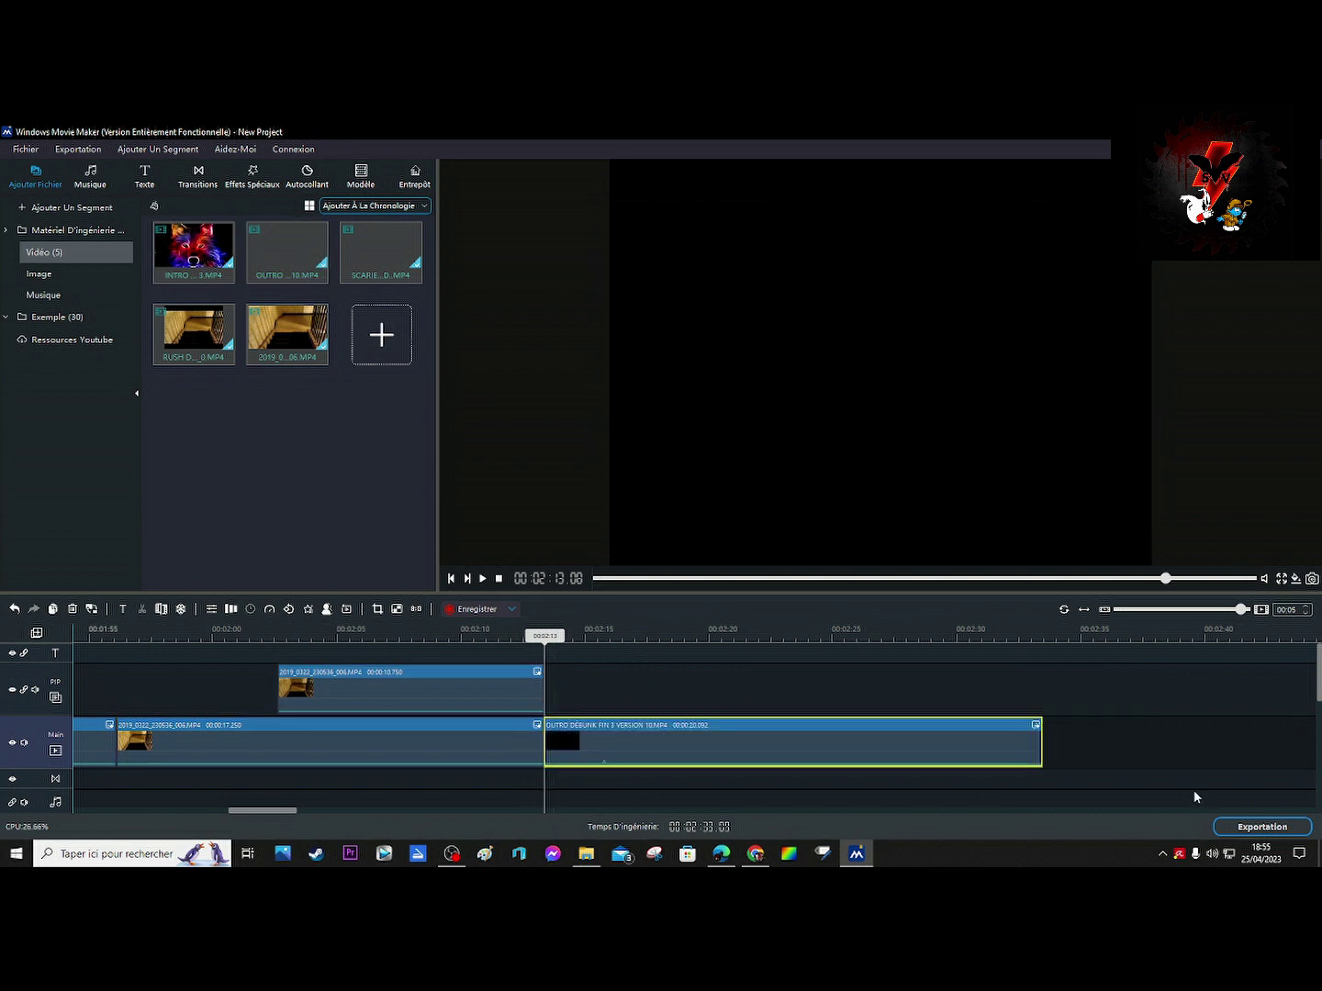
left_click(483, 580)
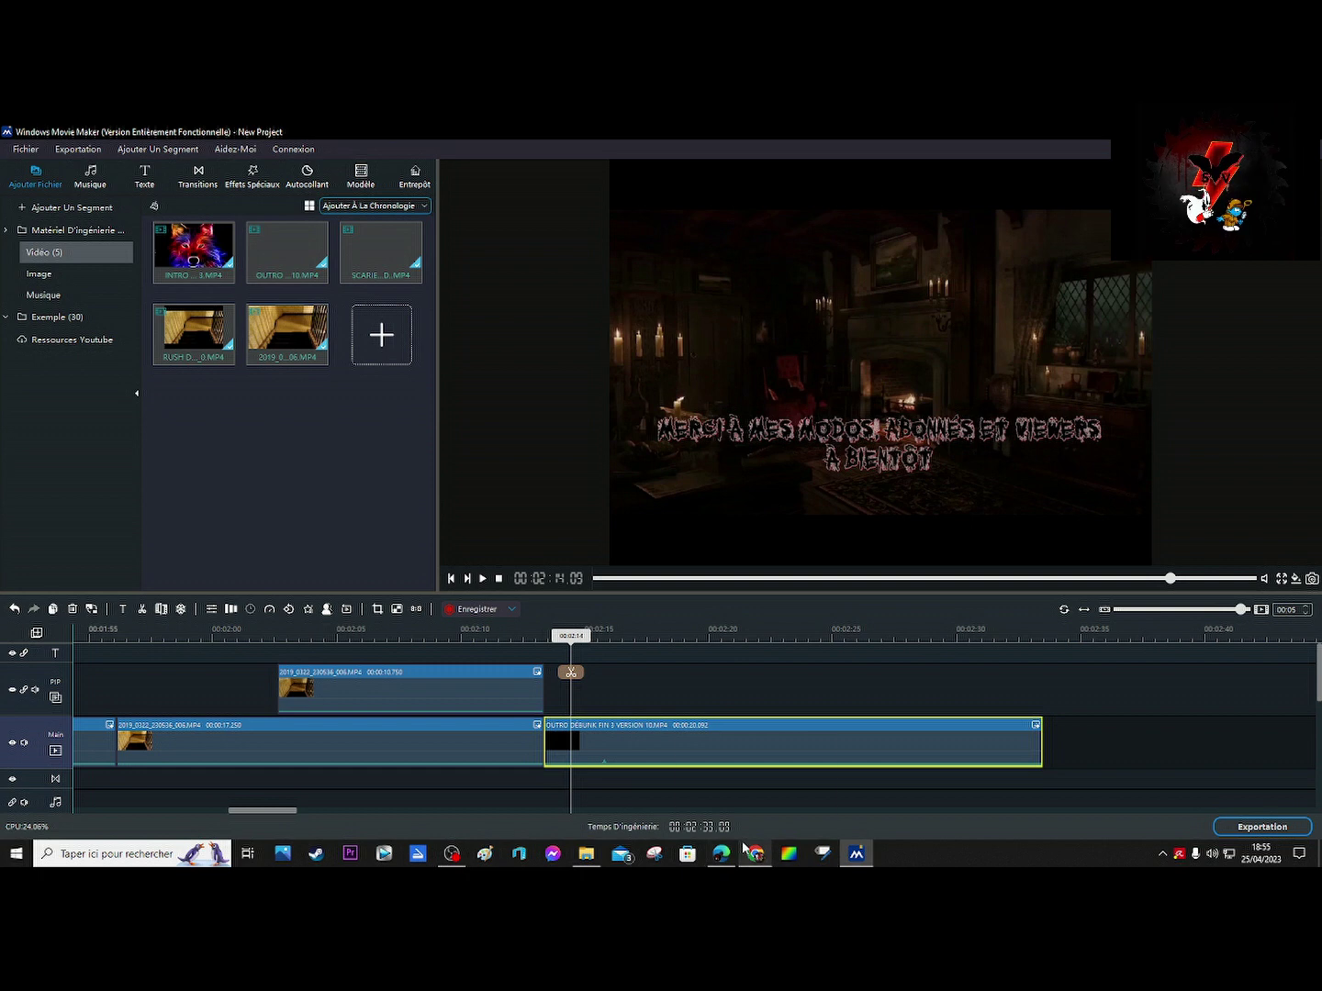
mouse_move(750, 852)
left_click(703, 760)
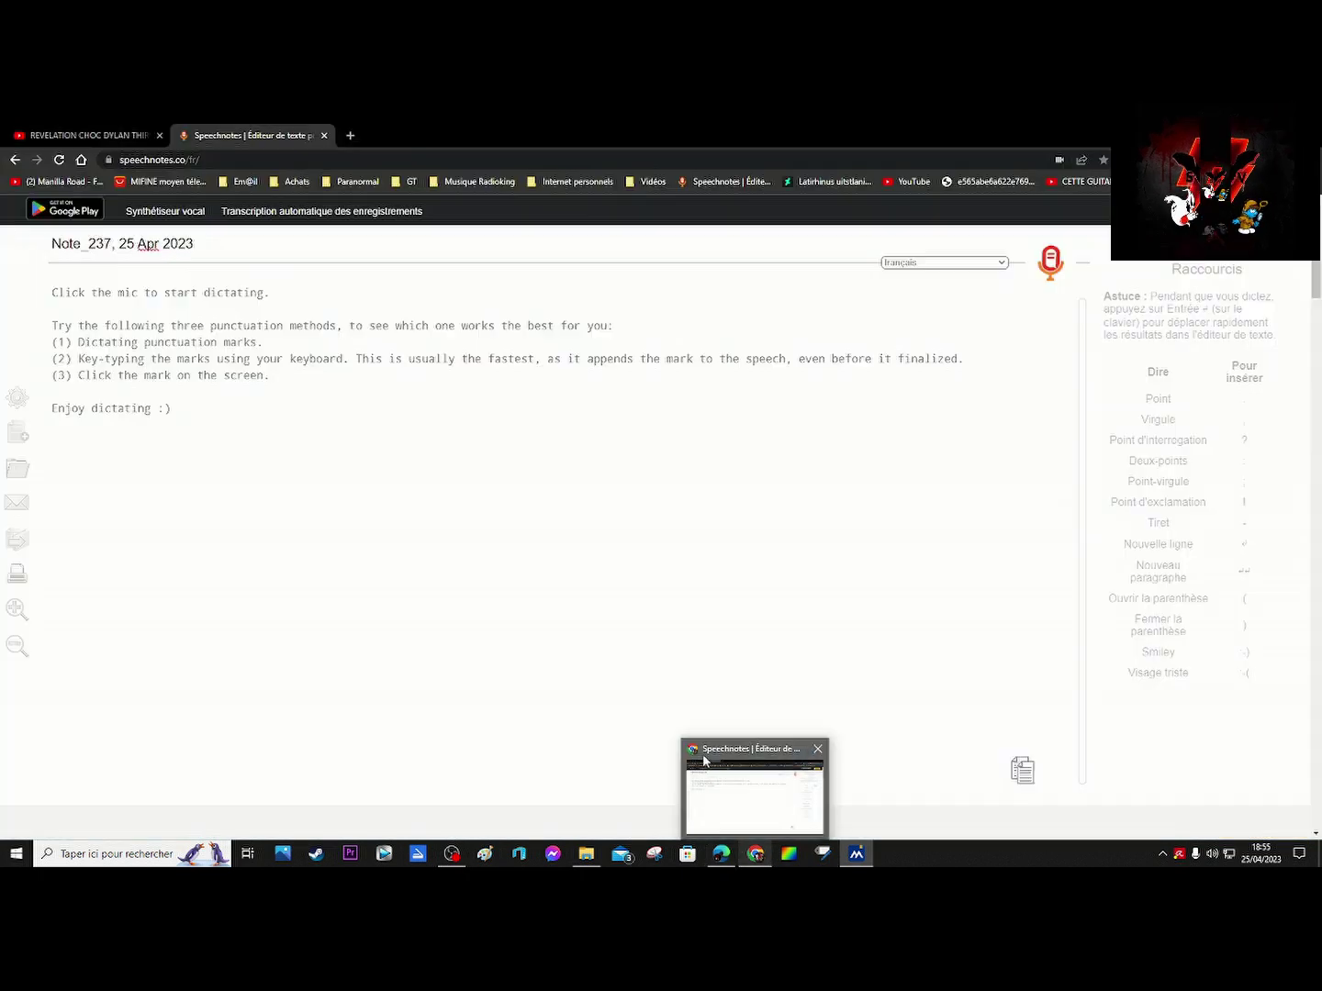
left_click(705, 760)
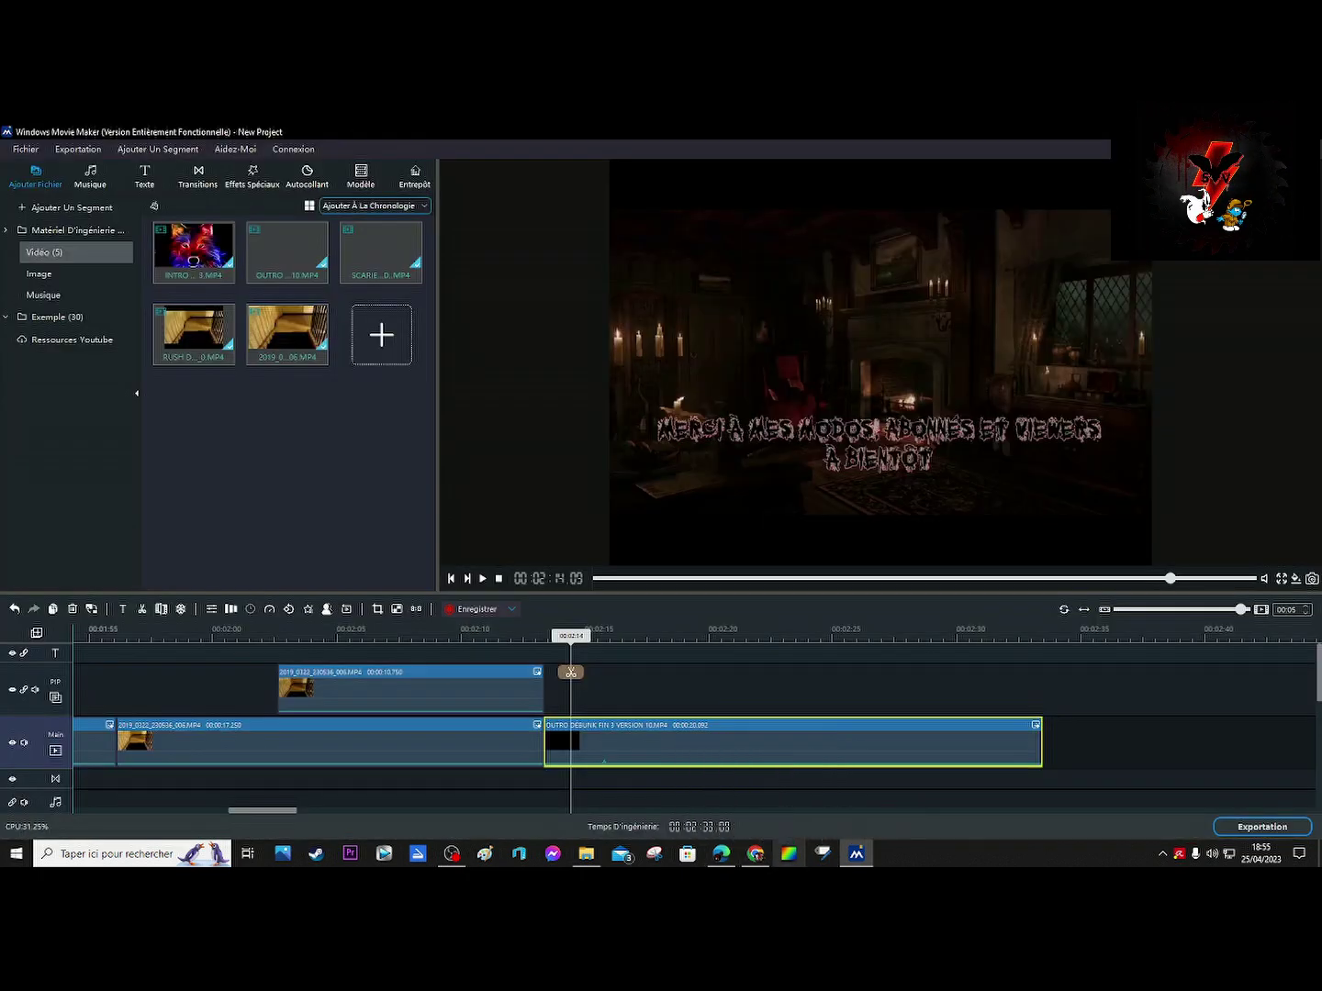